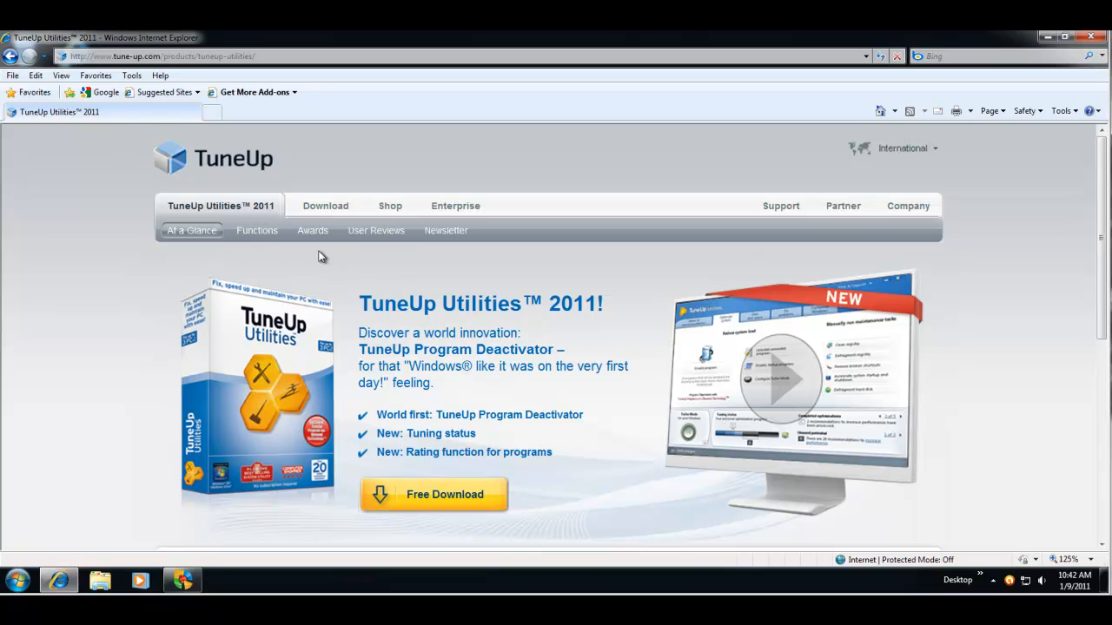
Step: Open the Functions page of the TuneUp Utilities 2011 site and examine the overview of its feature categories
{"action": "left_click", "coordinate": [269, 242]}
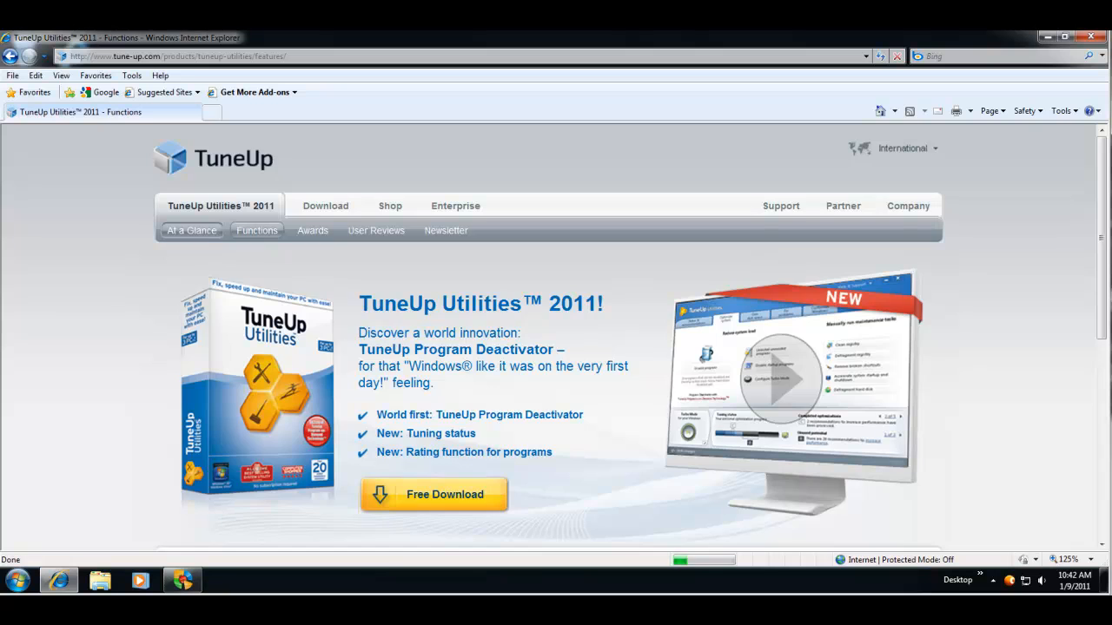
{"action": "scroll", "coordinate": [622, 349], "scroll_direction": "down", "scroll_amount": 1}
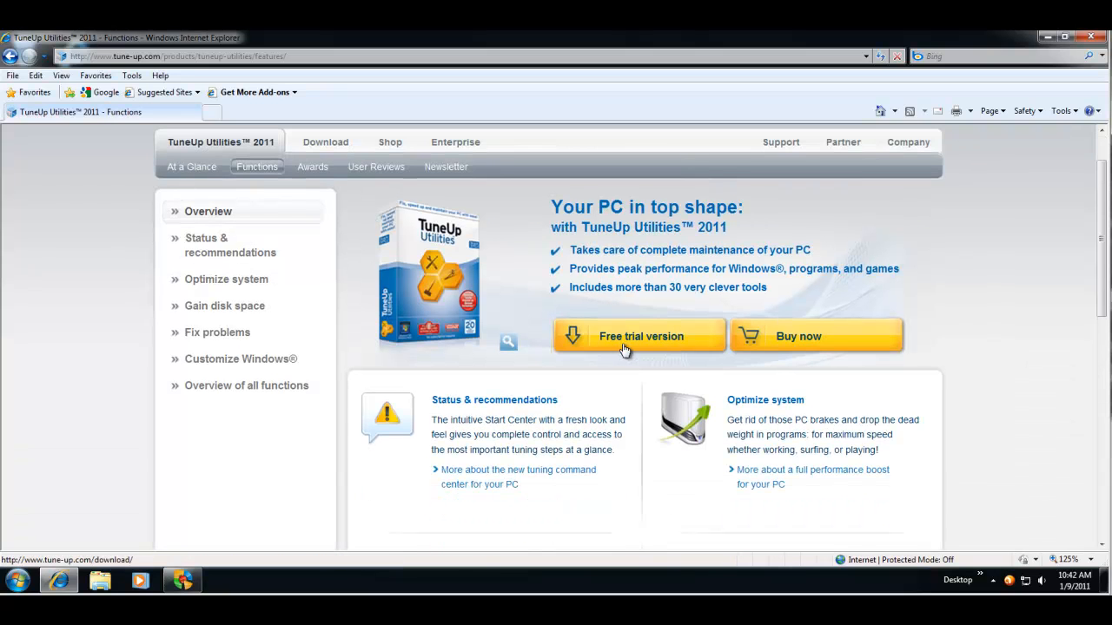
{"action": "scroll", "coordinate": [622, 349], "scroll_direction": "down", "scroll_amount": 1}
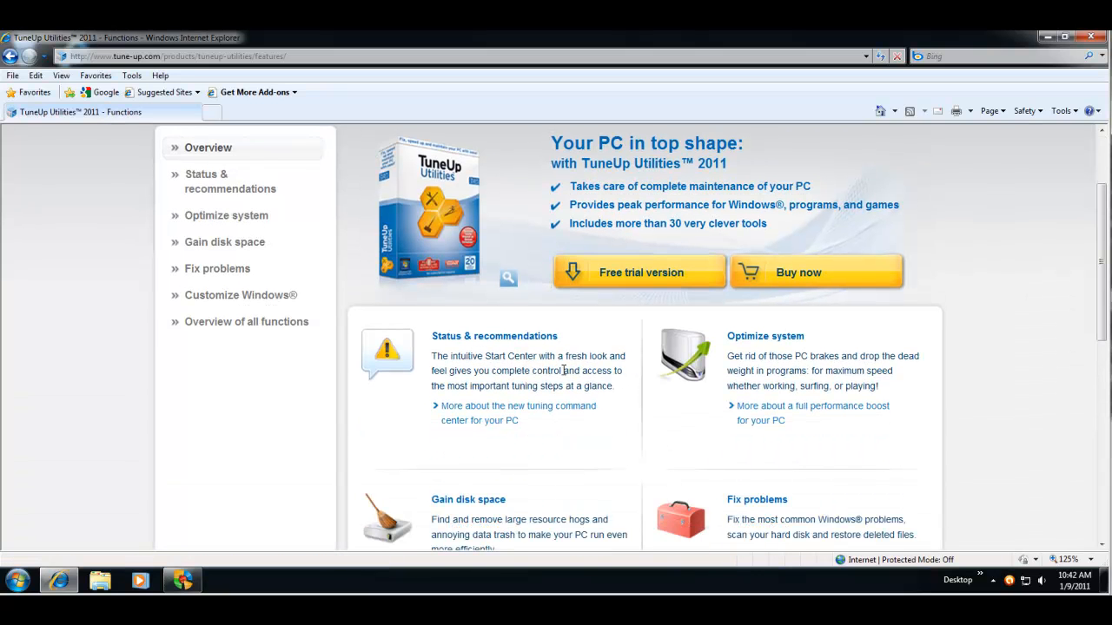
{"action": "scroll", "coordinate": [736, 375], "scroll_direction": "down", "scroll_amount": 2}
{"action": "scroll", "coordinate": [644, 372], "scroll_direction": "down", "scroll_amount": 2}
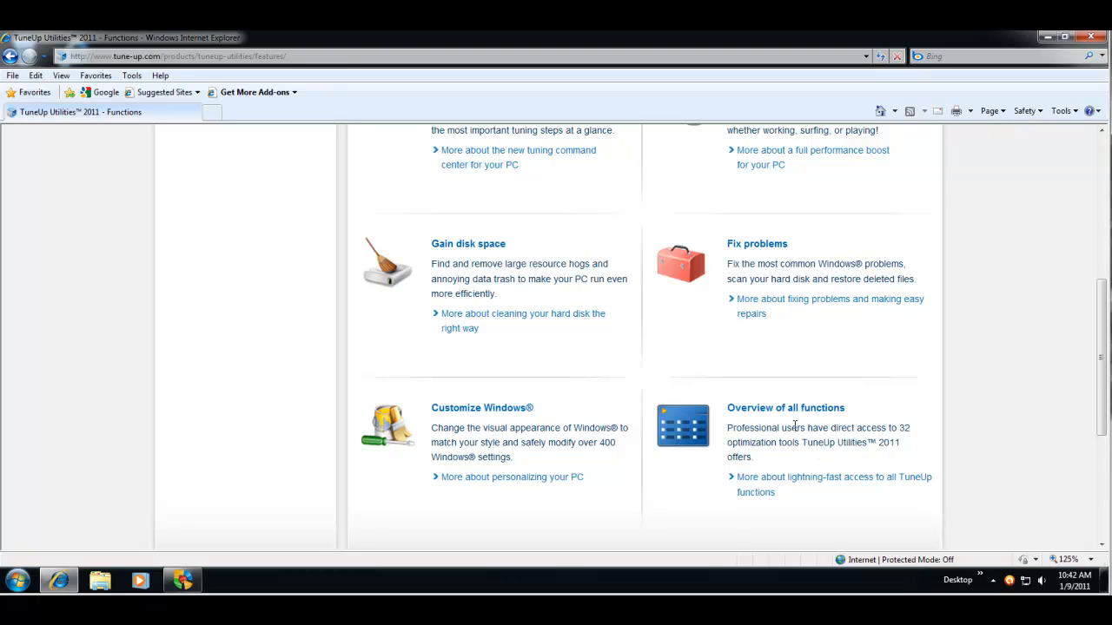
{"action": "scroll", "coordinate": [789, 428], "scroll_direction": "down", "scroll_amount": 1}
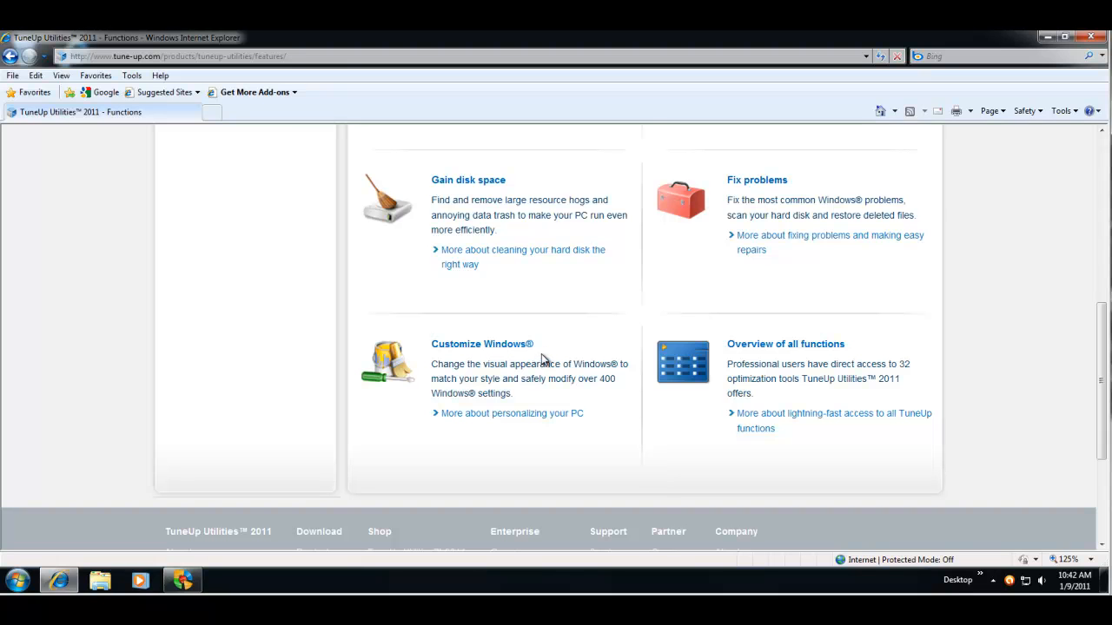
{"action": "scroll", "coordinate": [757, 298], "scroll_direction": "up", "scroll_amount": 3}
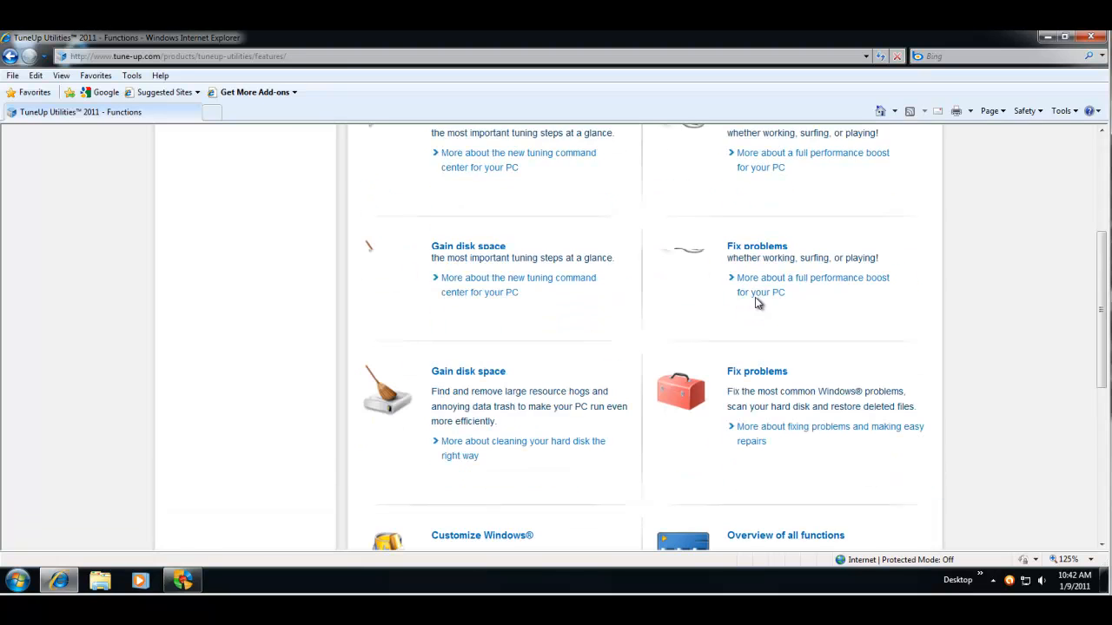
Step: Minimize the open windows and run the TuneUpUtilities2011_en-US installer with the standard installation, accepting the license agreement
{"action": "left_click", "coordinate": [1048, 37]}
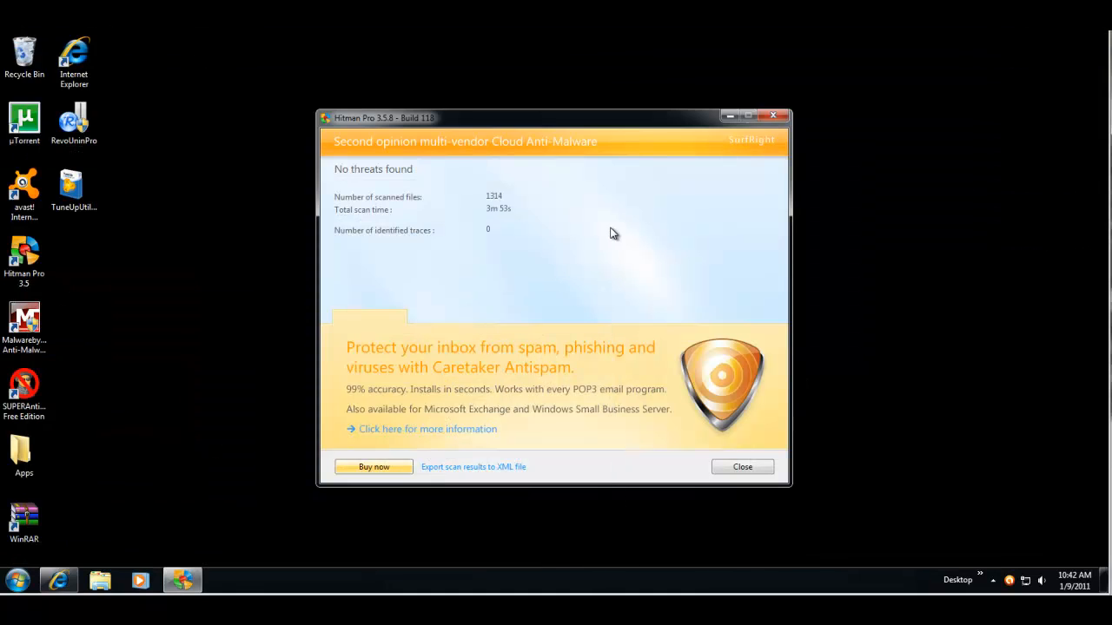
{"action": "left_click", "coordinate": [729, 117]}
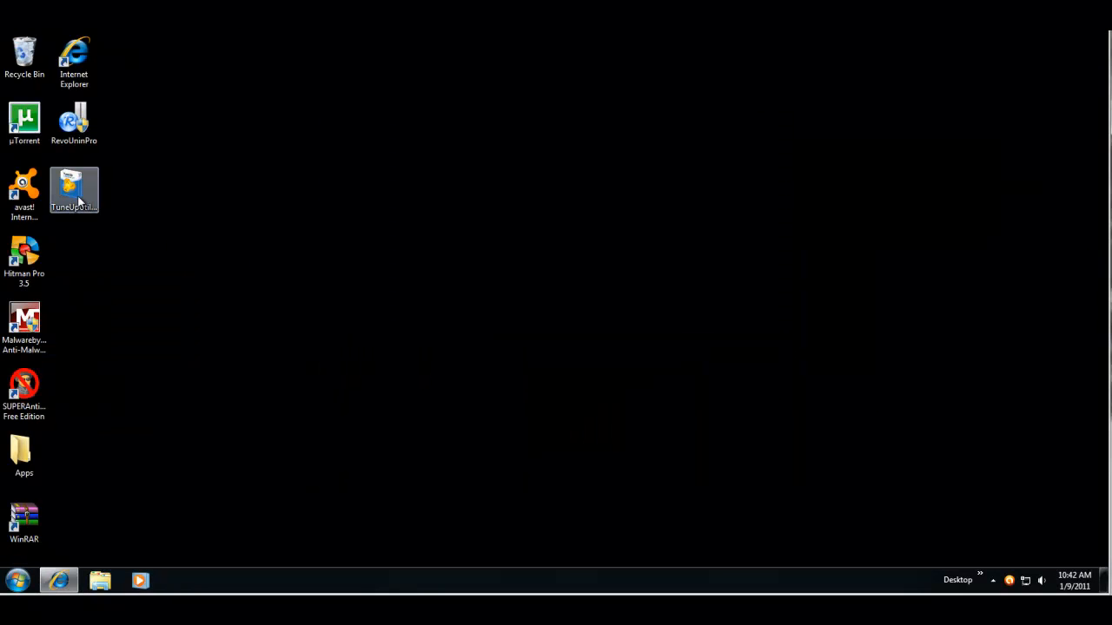
{"action": "left_click", "coordinate": [77, 191]}
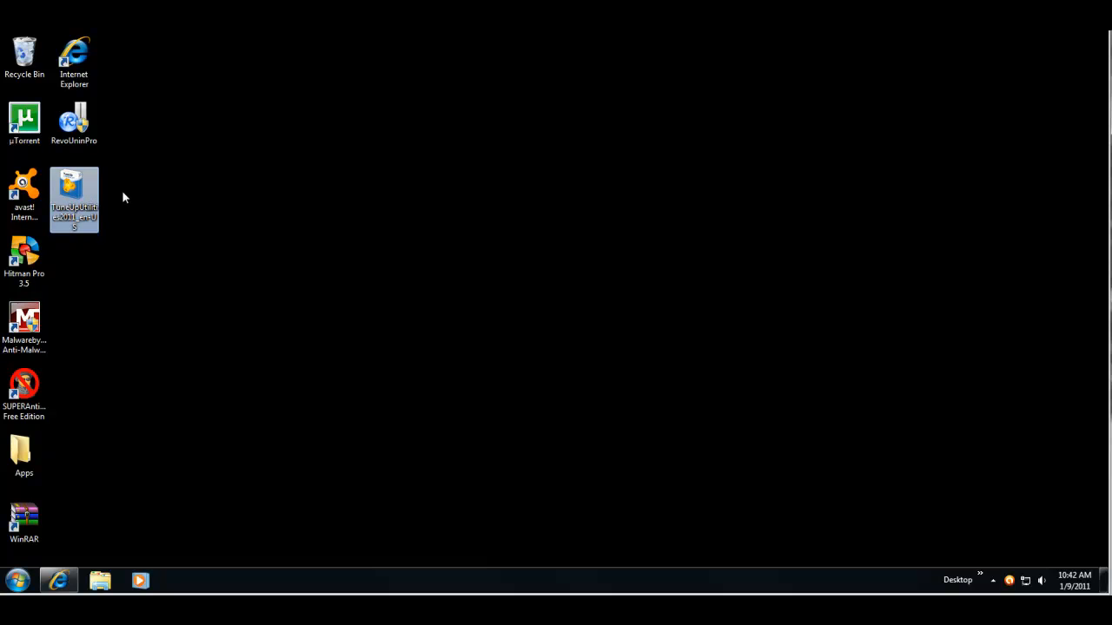
{"action": "double_click", "coordinate": [74, 197]}
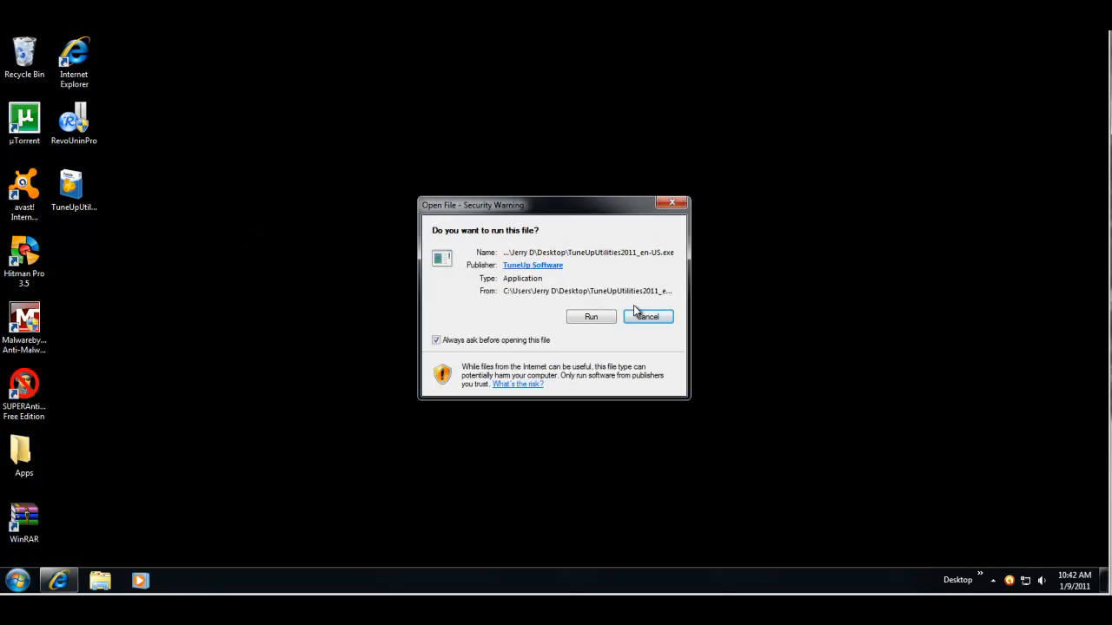
{"action": "left_click", "coordinate": [592, 316]}
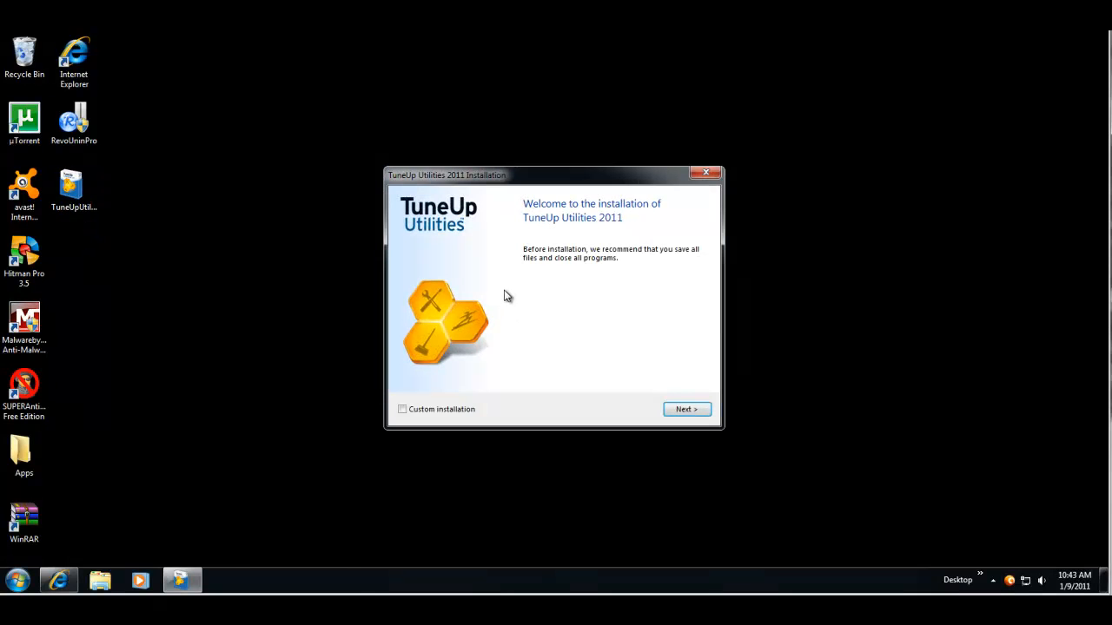
{"action": "left_click", "coordinate": [686, 410]}
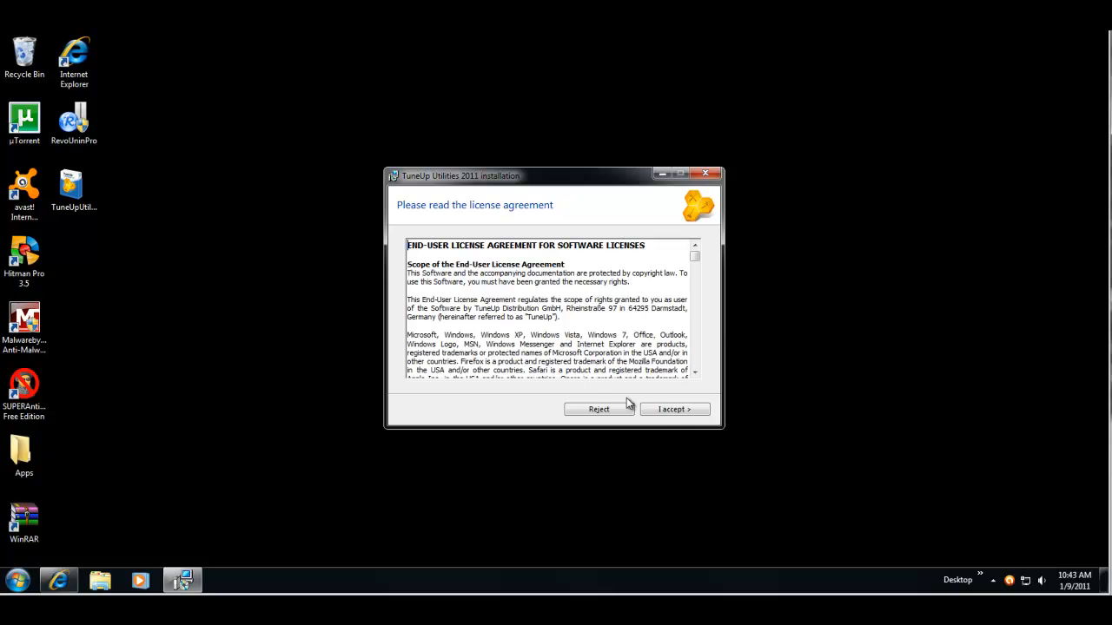
{"action": "left_click", "coordinate": [669, 411]}
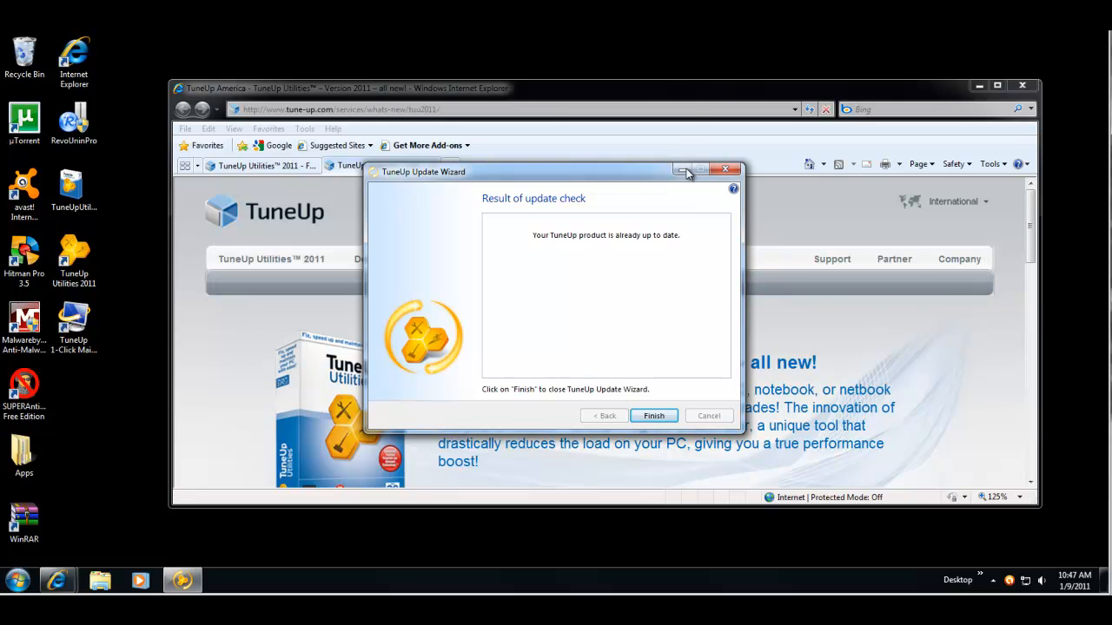
Step: Examine the TuneUp Utilities Version 2011 what's-new page in the browser, from the Program Deactivator through the overview of all functions
{"action": "key", "text": "Return"}
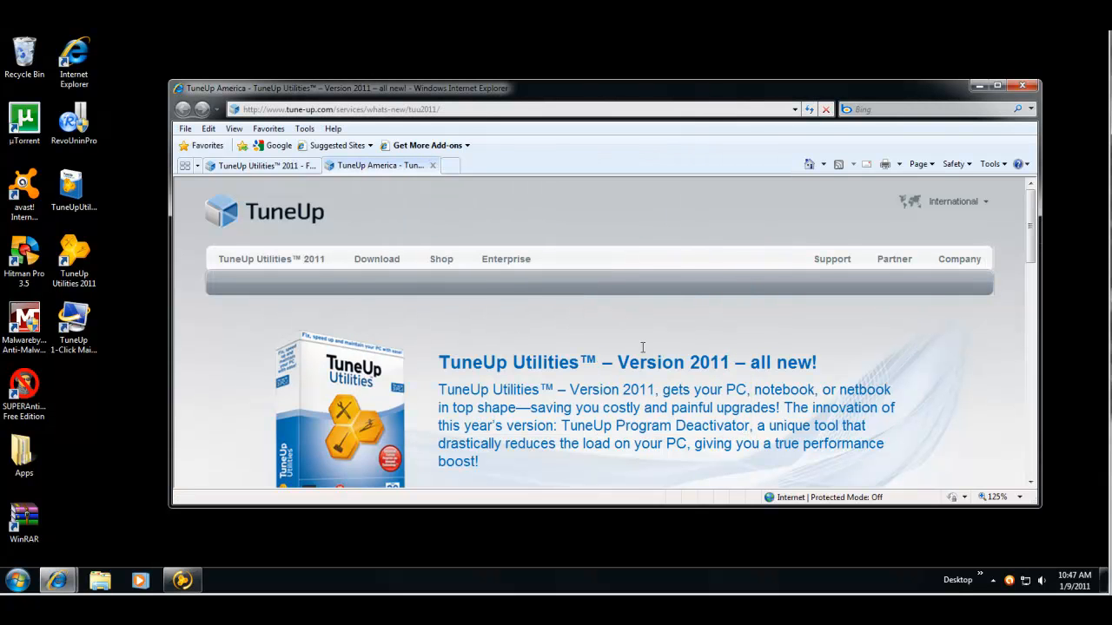
{"action": "scroll", "coordinate": [737, 318], "scroll_direction": "down", "scroll_amount": 1}
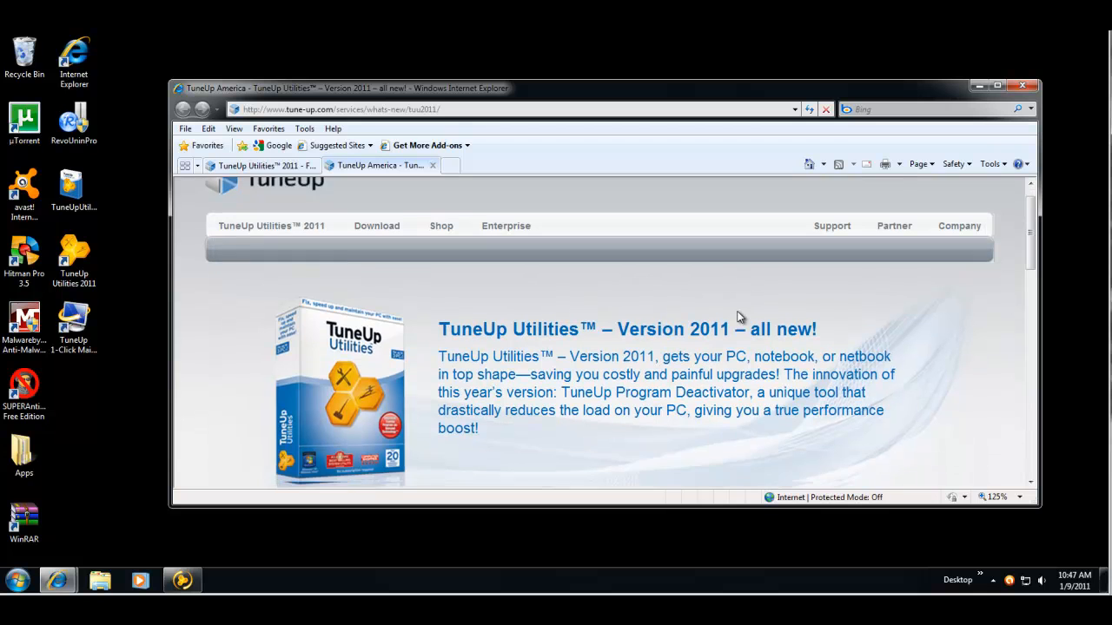
{"action": "scroll", "coordinate": [688, 320], "scroll_direction": "down", "scroll_amount": 5}
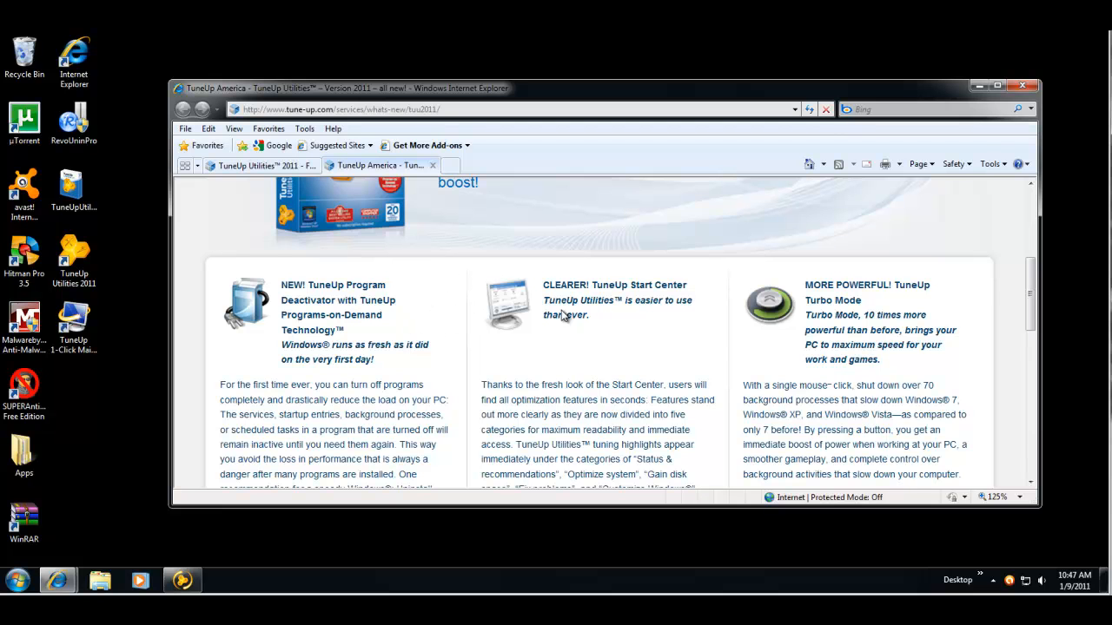
{"action": "scroll", "coordinate": [591, 311], "scroll_direction": "down", "scroll_amount": 4}
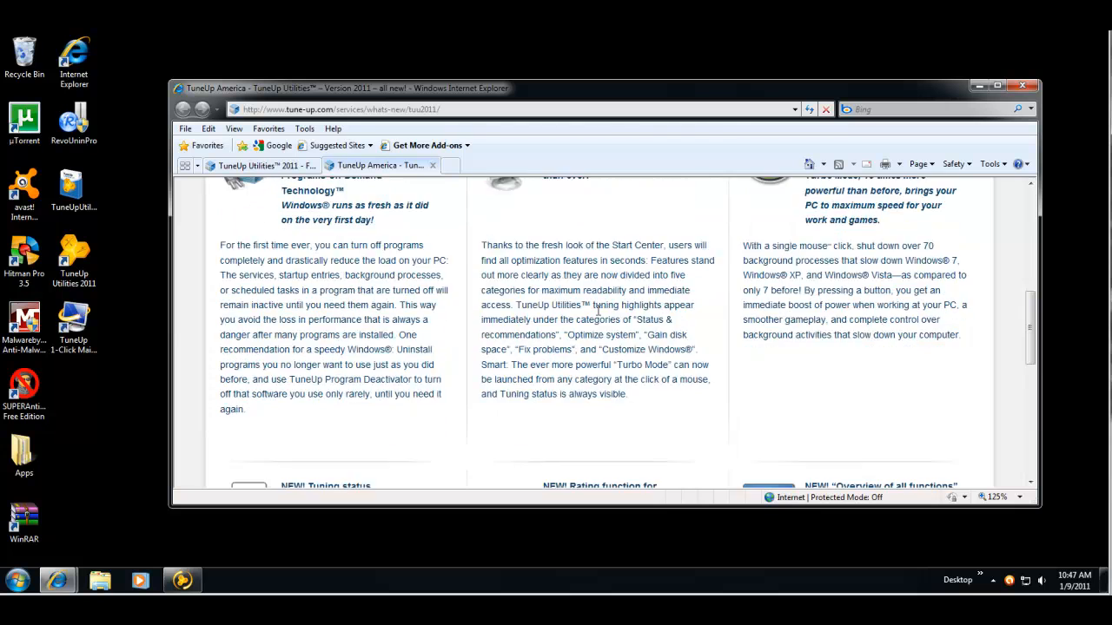
{"action": "scroll", "coordinate": [597, 317], "scroll_direction": "down", "scroll_amount": 3}
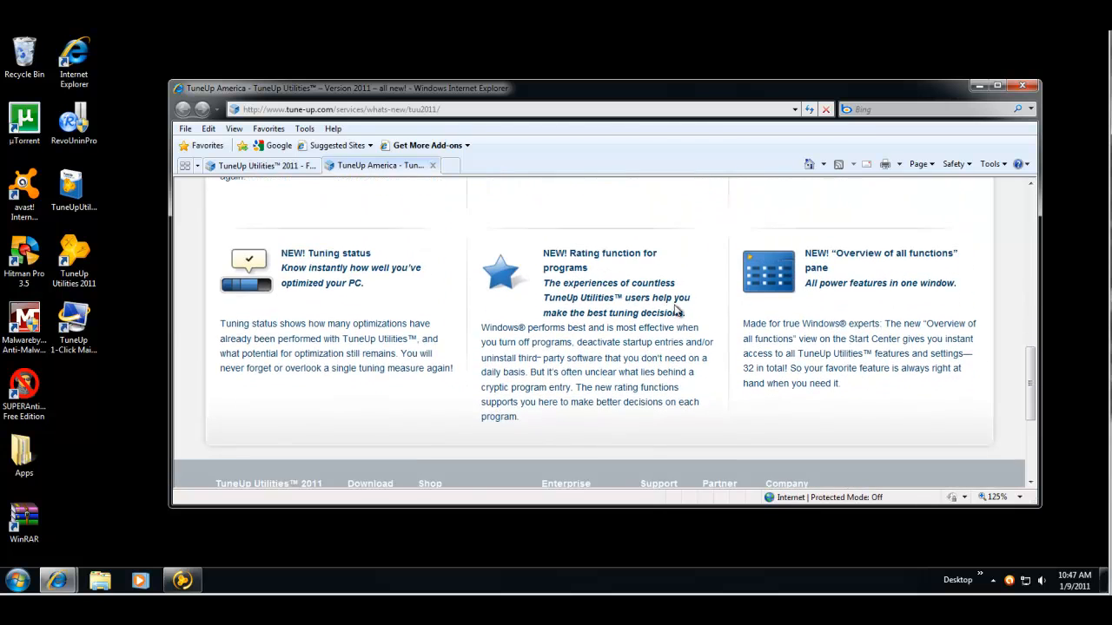
{"action": "scroll", "coordinate": [682, 311], "scroll_direction": "down", "scroll_amount": 2}
{"action": "scroll", "coordinate": [680, 309], "scroll_direction": "up", "scroll_amount": 2}
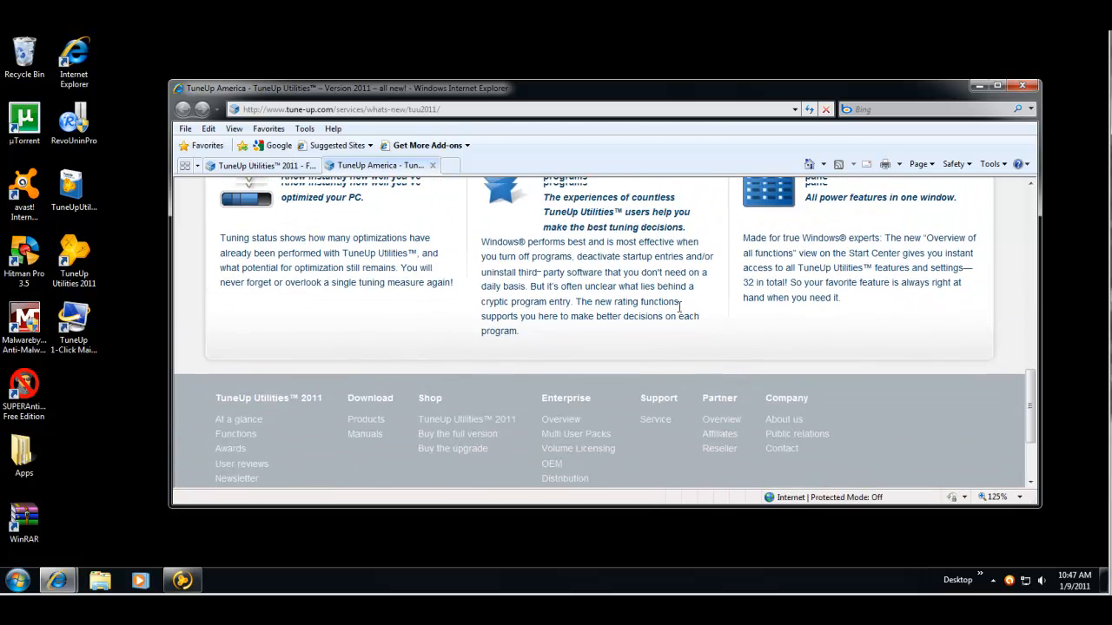
{"action": "scroll", "coordinate": [680, 310], "scroll_direction": "up", "scroll_amount": 2}
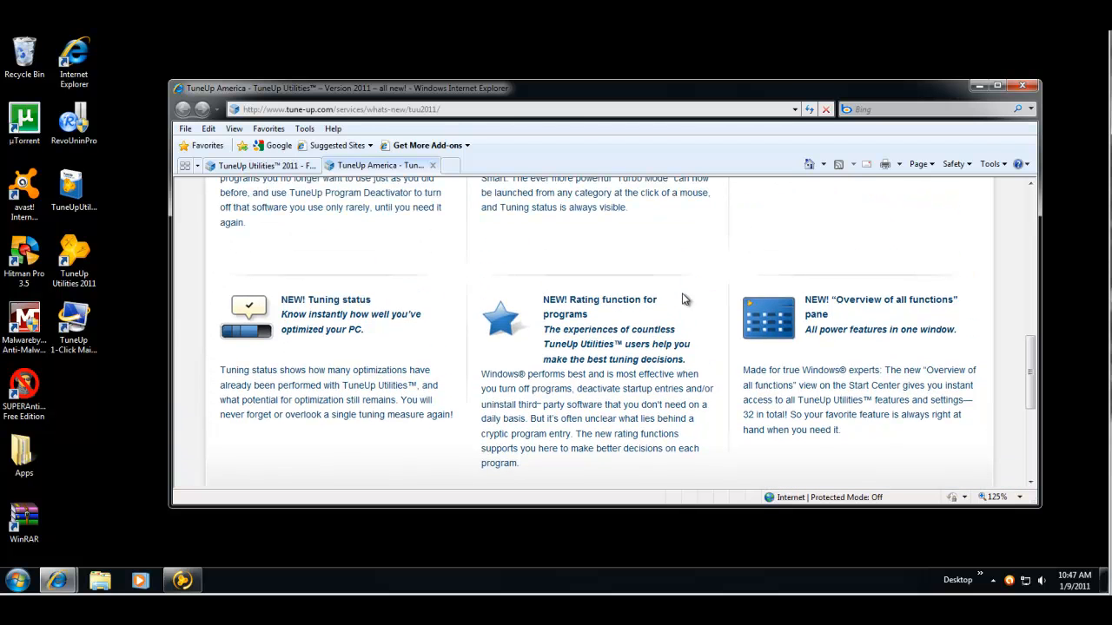
{"action": "scroll", "coordinate": [665, 306], "scroll_direction": "up", "scroll_amount": 5}
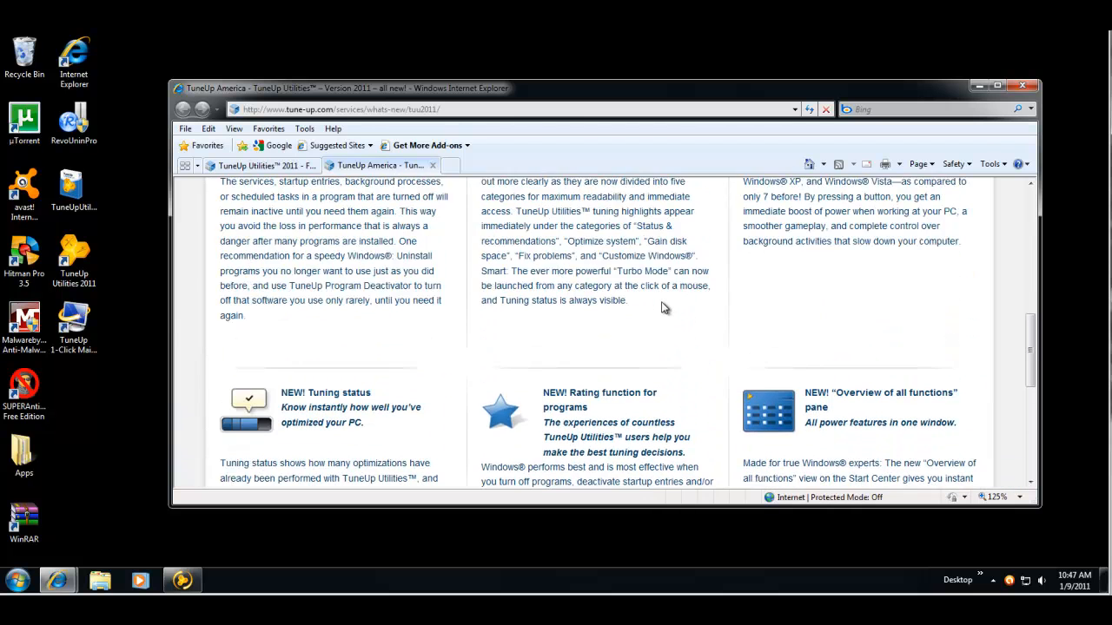
{"action": "scroll", "coordinate": [662, 302], "scroll_direction": "up", "scroll_amount": 5}
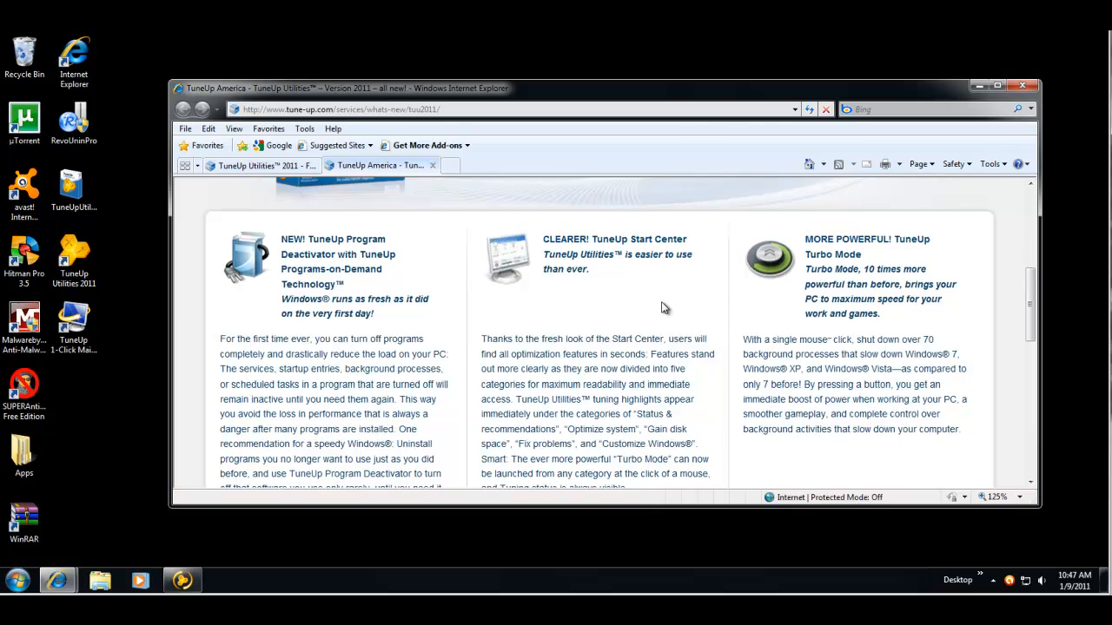
{"action": "scroll", "coordinate": [663, 303], "scroll_direction": "up", "scroll_amount": 3}
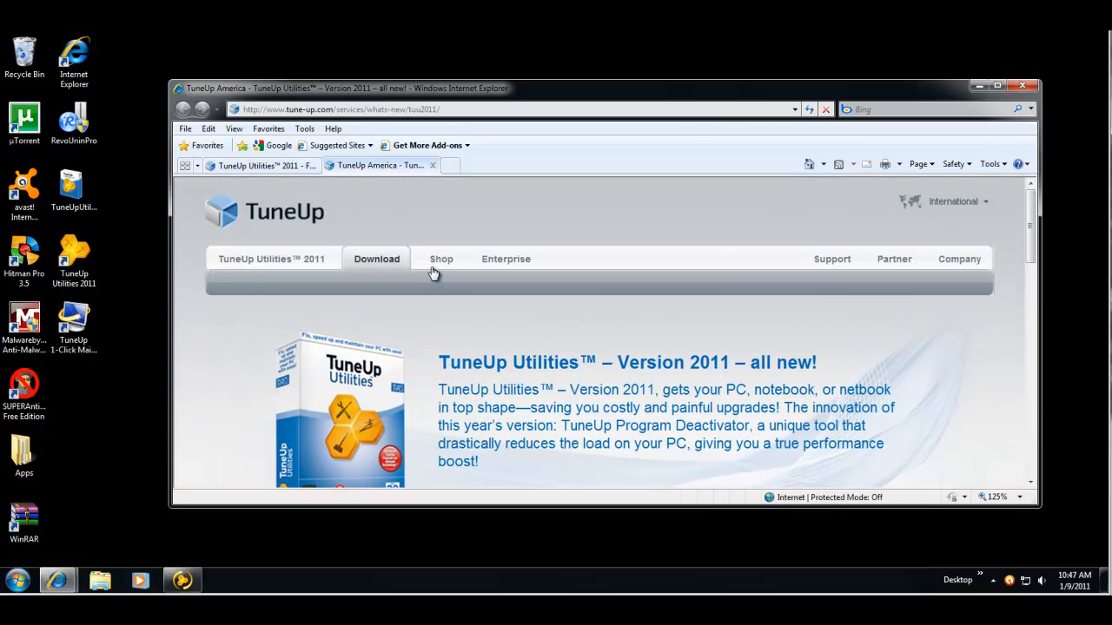
{"action": "mouse_move", "coordinate": [440, 274]}
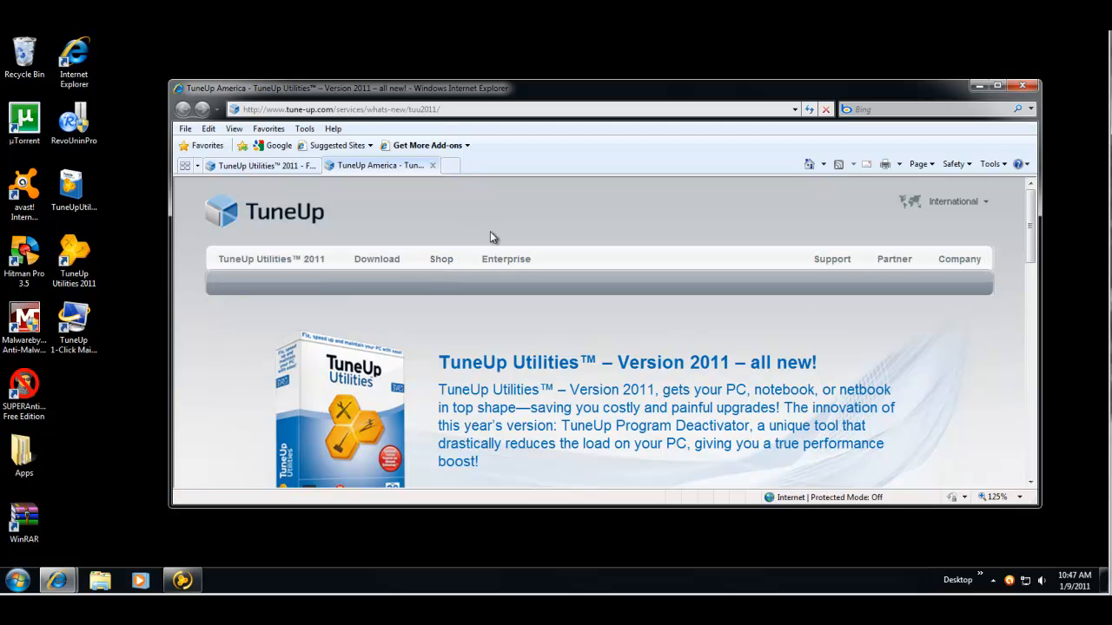
{"action": "scroll", "coordinate": [864, 225], "scroll_direction": "down", "scroll_amount": 4}
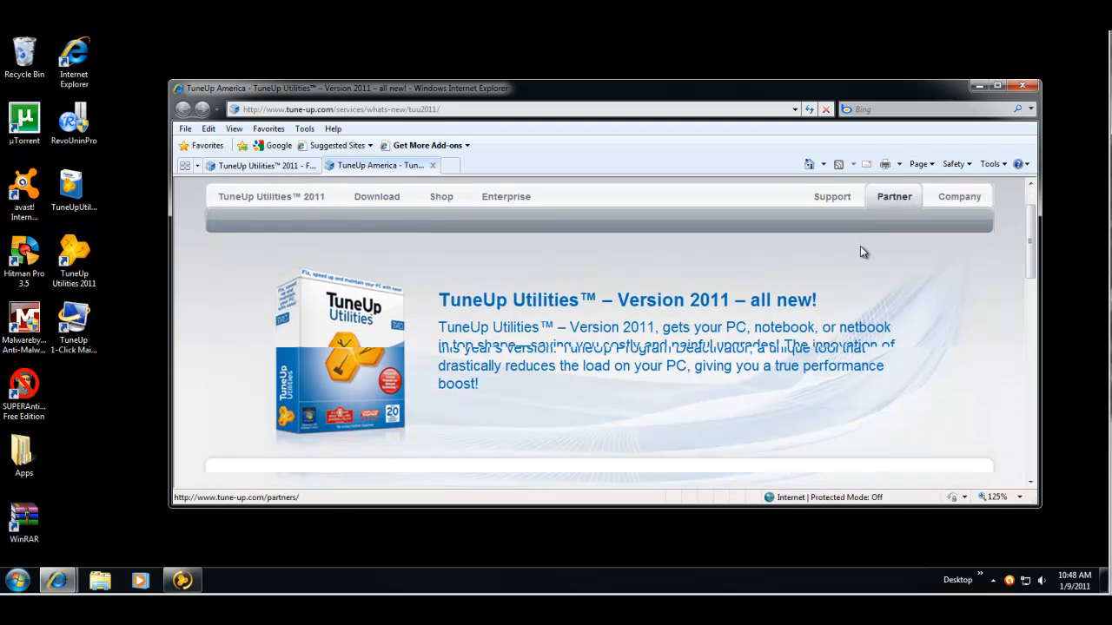
{"action": "scroll", "coordinate": [844, 267], "scroll_direction": "down", "scroll_amount": 1}
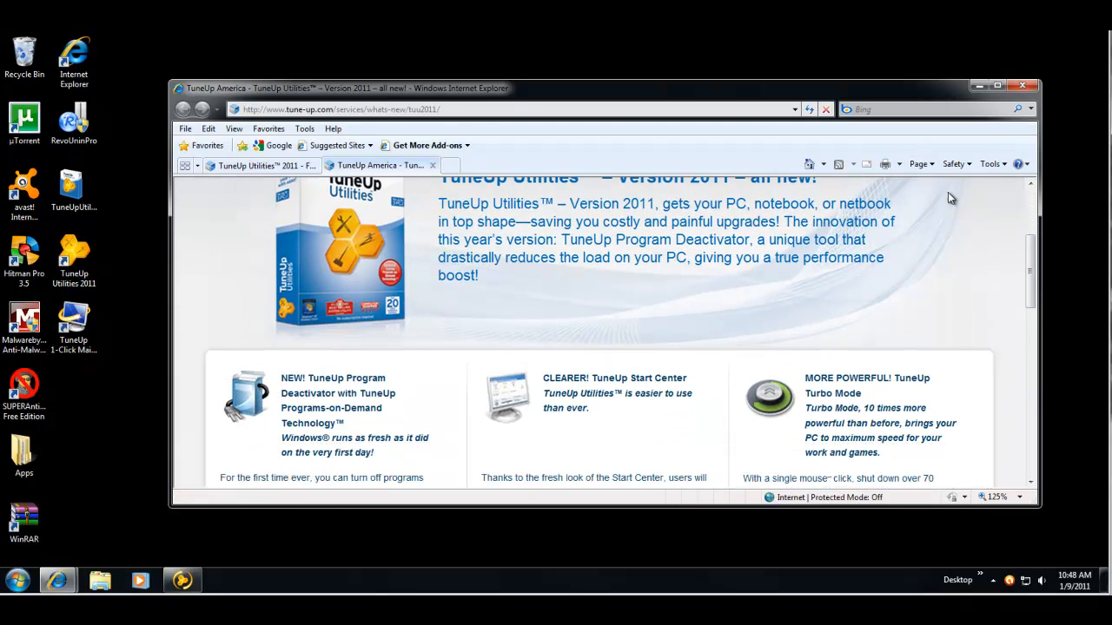
Step: Minimize the browser window and finish the TuneUp Update Wizard
{"action": "left_click", "coordinate": [979, 86]}
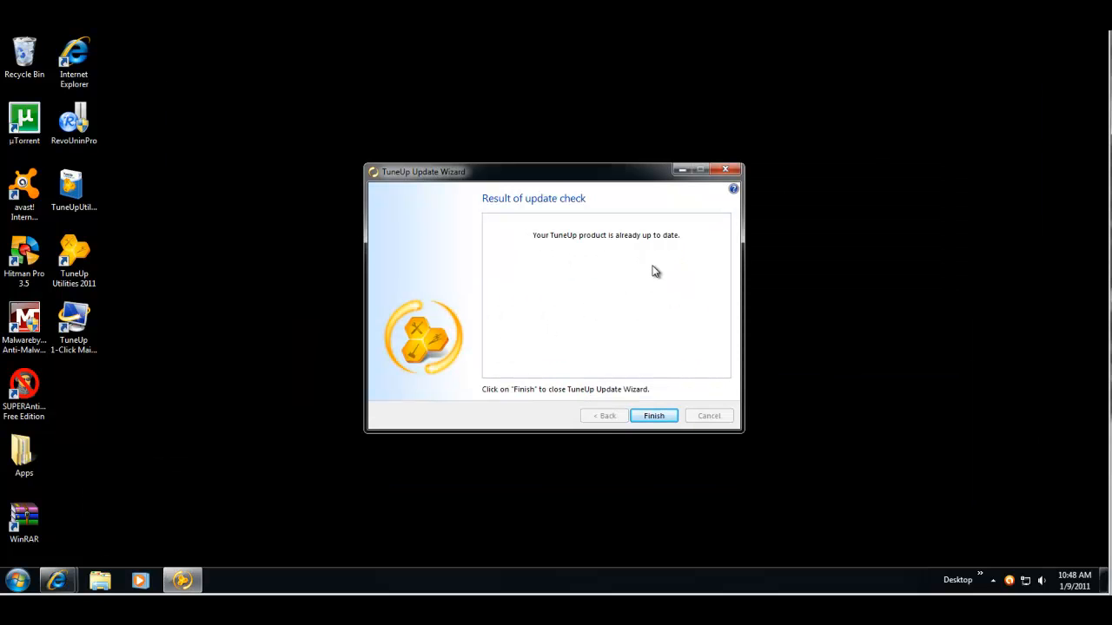
{"action": "left_click", "coordinate": [654, 416]}
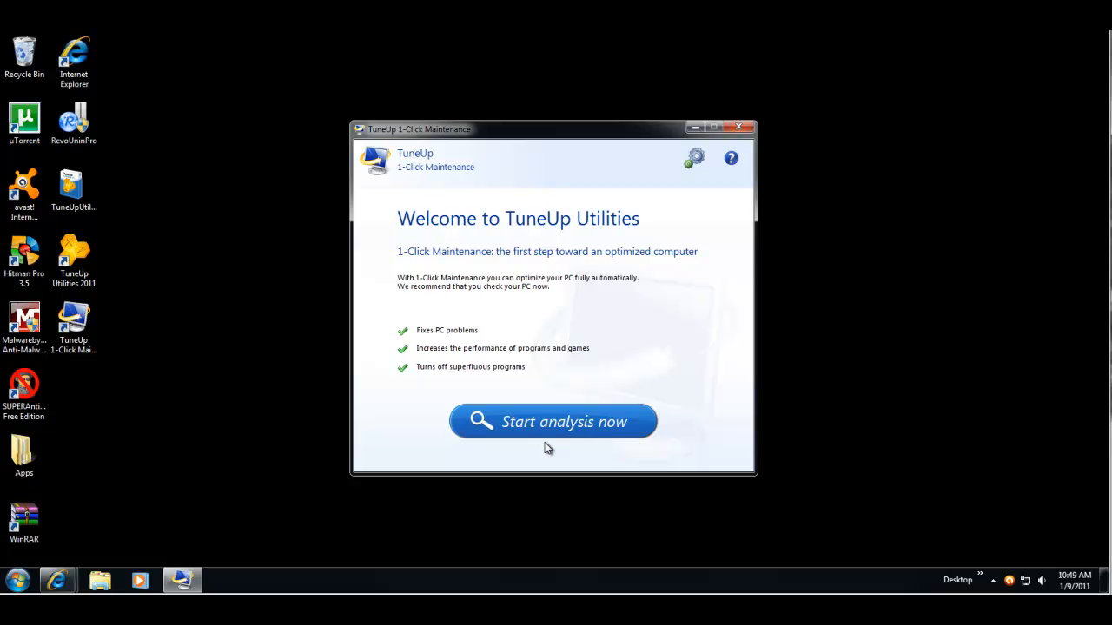
Step: Analyze the PC with TuneUp 1-Click Maintenance, run the recommended maintenance and dismiss the purchase offer
{"action": "left_click", "coordinate": [593, 429]}
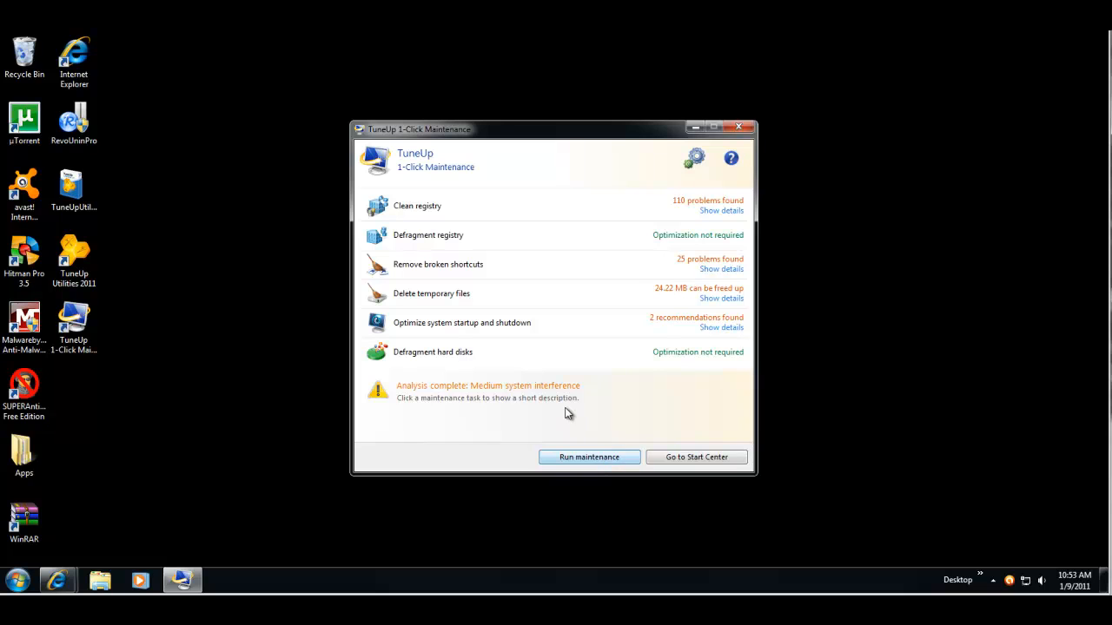
{"action": "left_click", "coordinate": [575, 458]}
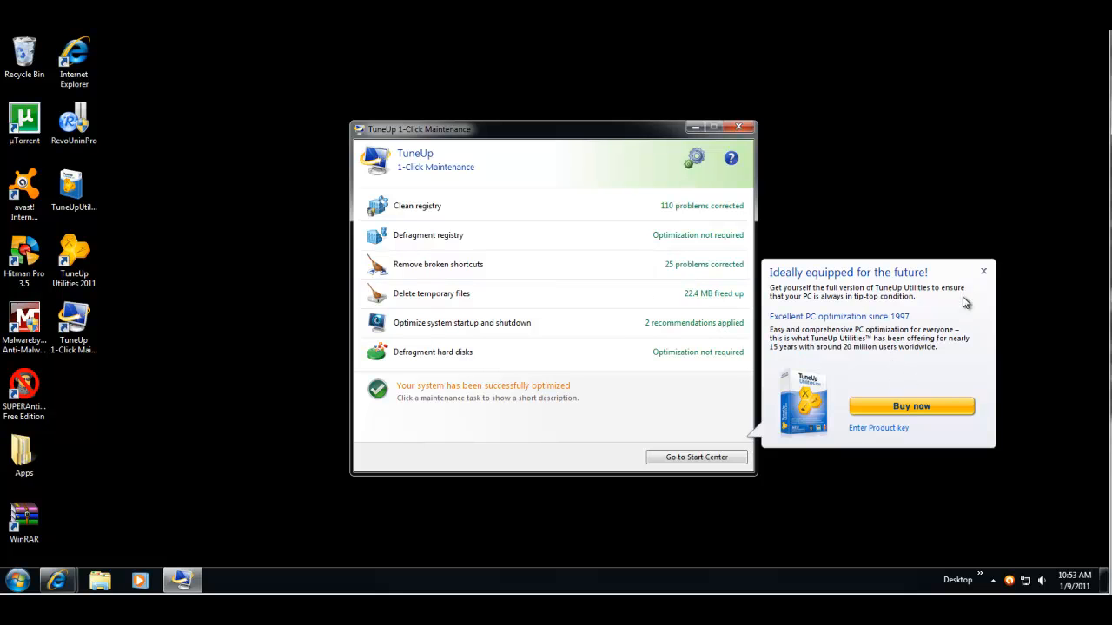
{"action": "left_click", "coordinate": [984, 271]}
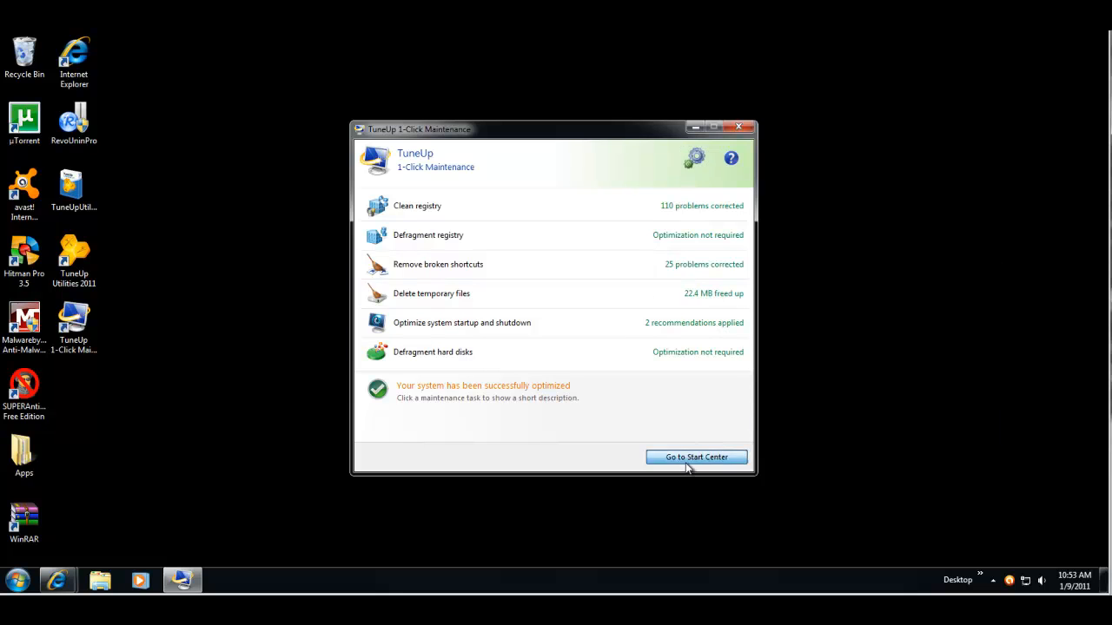
Step: Go to the TuneUp Start Center, reposition its window and open the Increase performance profile questionnaire
{"action": "left_click", "coordinate": [688, 458]}
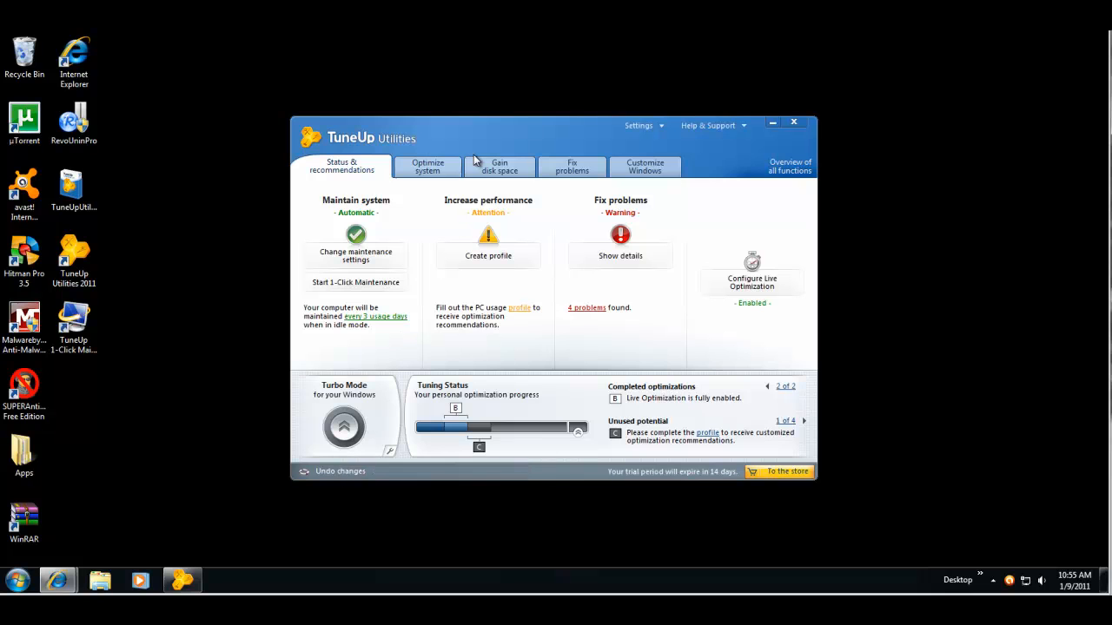
{"action": "left_click_drag", "start_coordinate": [539, 144], "coordinate": [530, 214]}
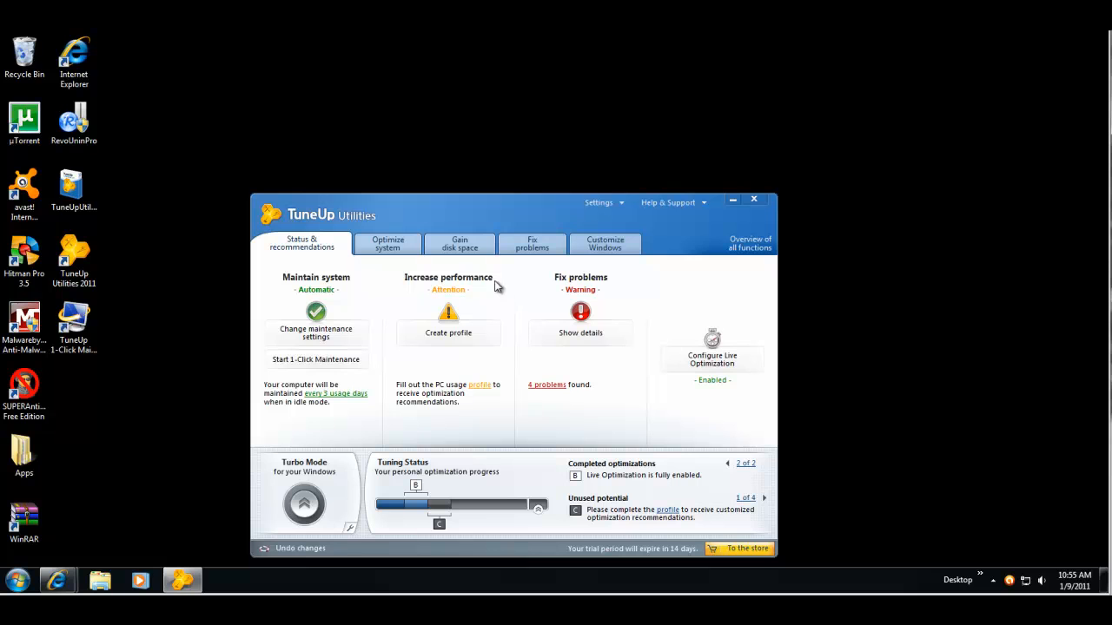
{"action": "left_click_drag", "start_coordinate": [556, 202], "coordinate": [592, 185]}
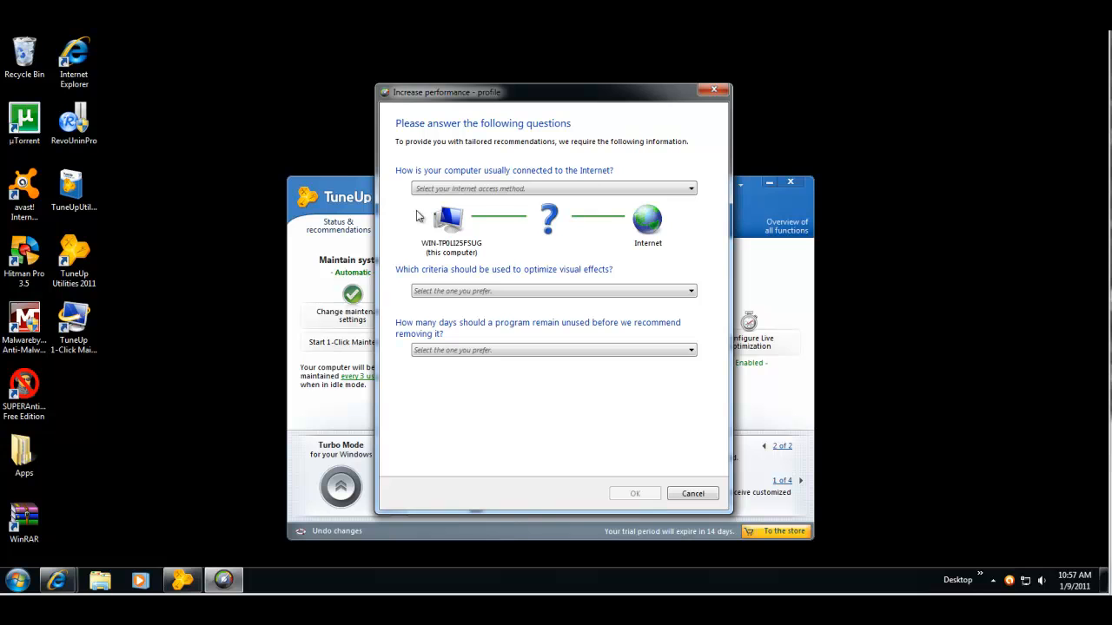
{"action": "mouse_move", "coordinate": [581, 97]}
{"action": "left_mouse_down"}
{"action": "mouse_move", "coordinate": [624, 101]}
{"action": "mouse_move", "coordinate": [586, 100]}
{"action": "left_mouse_up"}
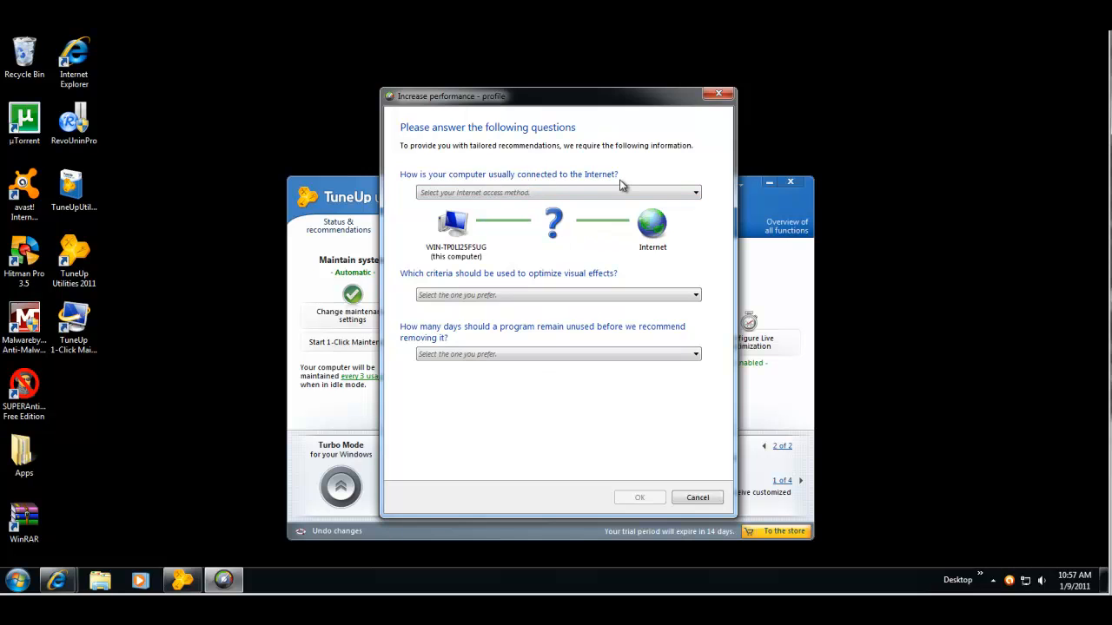
Step: Set the profile's Internet connection to DSL, TV cable or power line with a speed of From 100 Mbit/s
{"action": "left_click", "coordinate": [696, 192]}
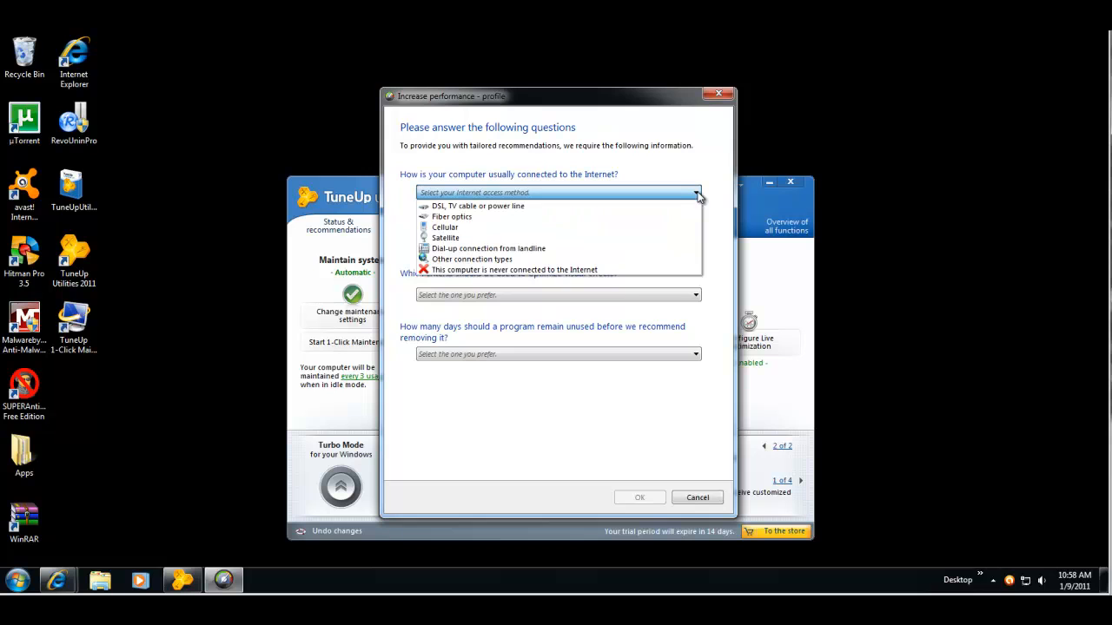
{"action": "left_click", "coordinate": [531, 206]}
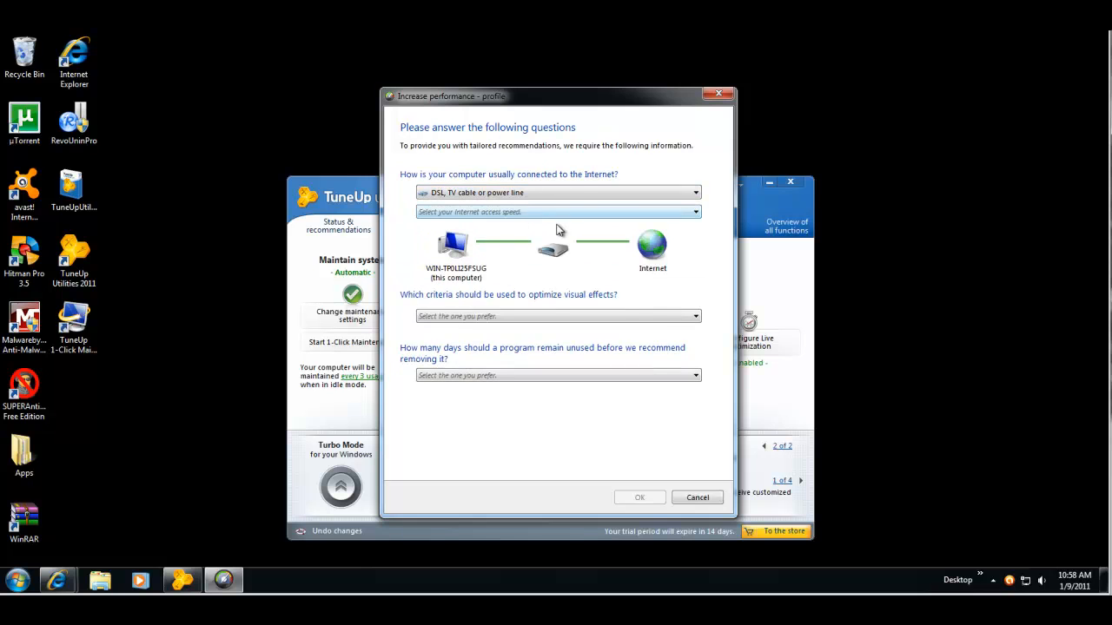
{"action": "left_click", "coordinate": [698, 213]}
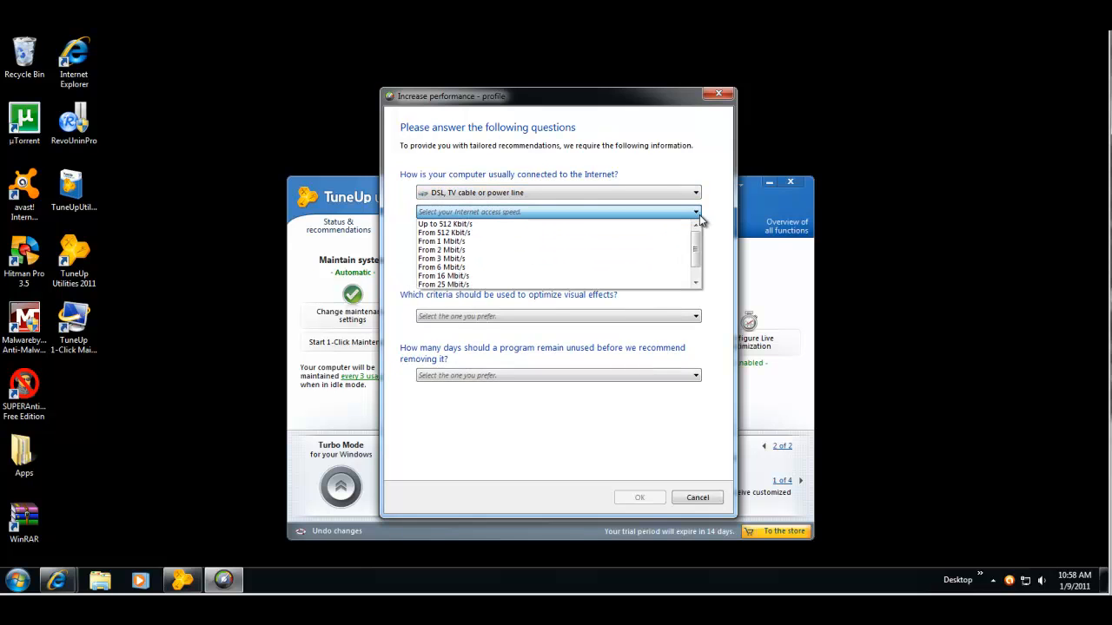
{"action": "scroll", "coordinate": [619, 276], "scroll_direction": "down", "scroll_amount": 2}
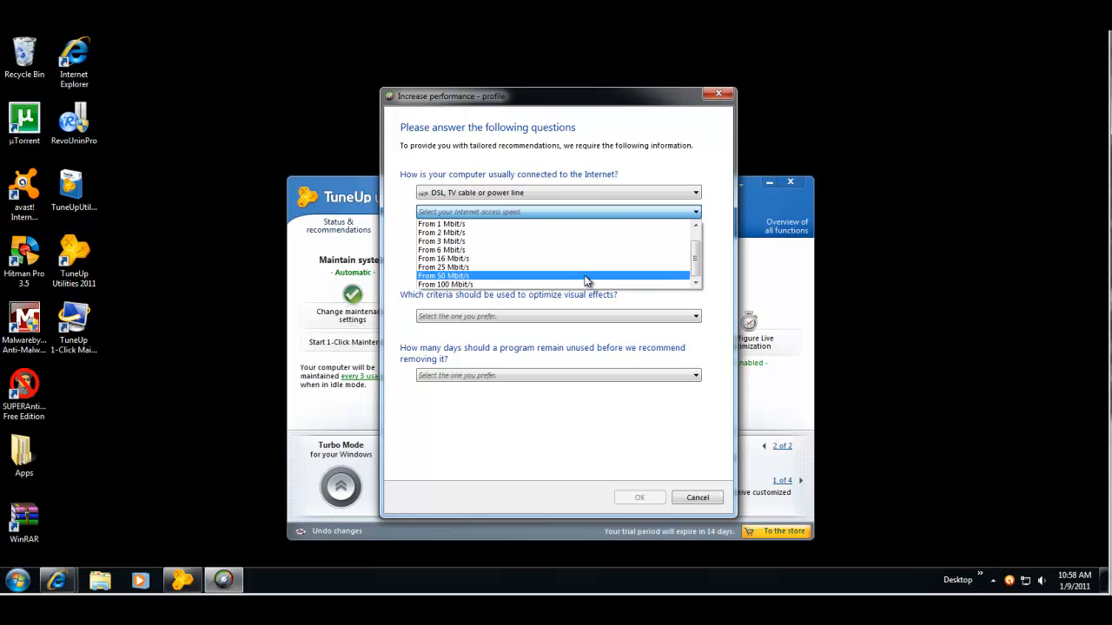
{"action": "left_click", "coordinate": [584, 284]}
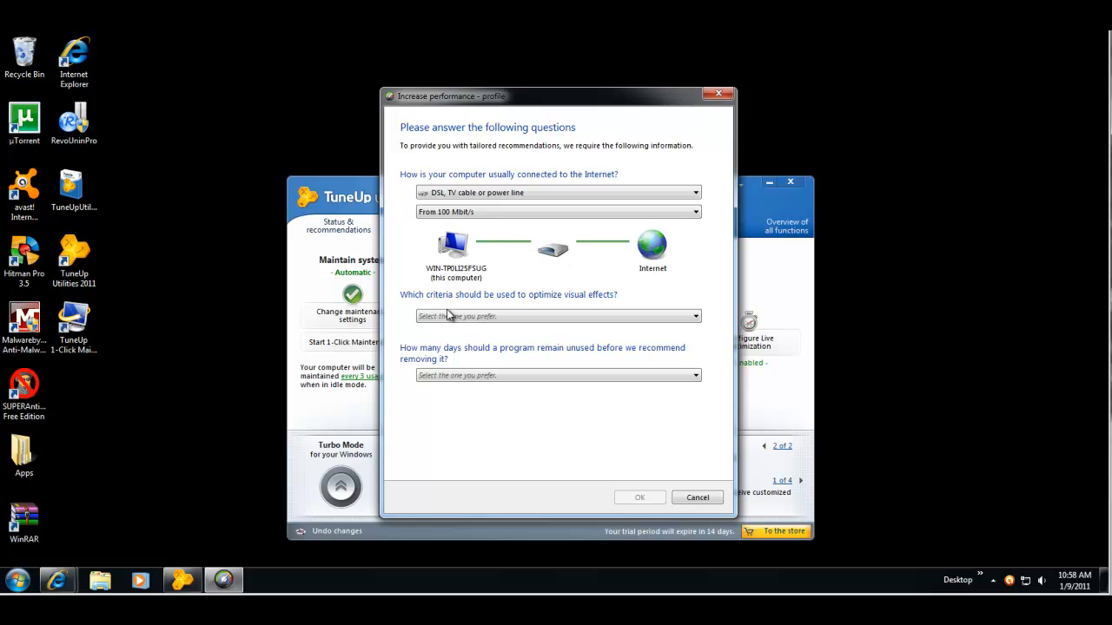
Step: Choose a balance between performance and visual appearance, set unused program removal to Not at all, and confirm the profile
{"action": "left_click", "coordinate": [695, 318]}
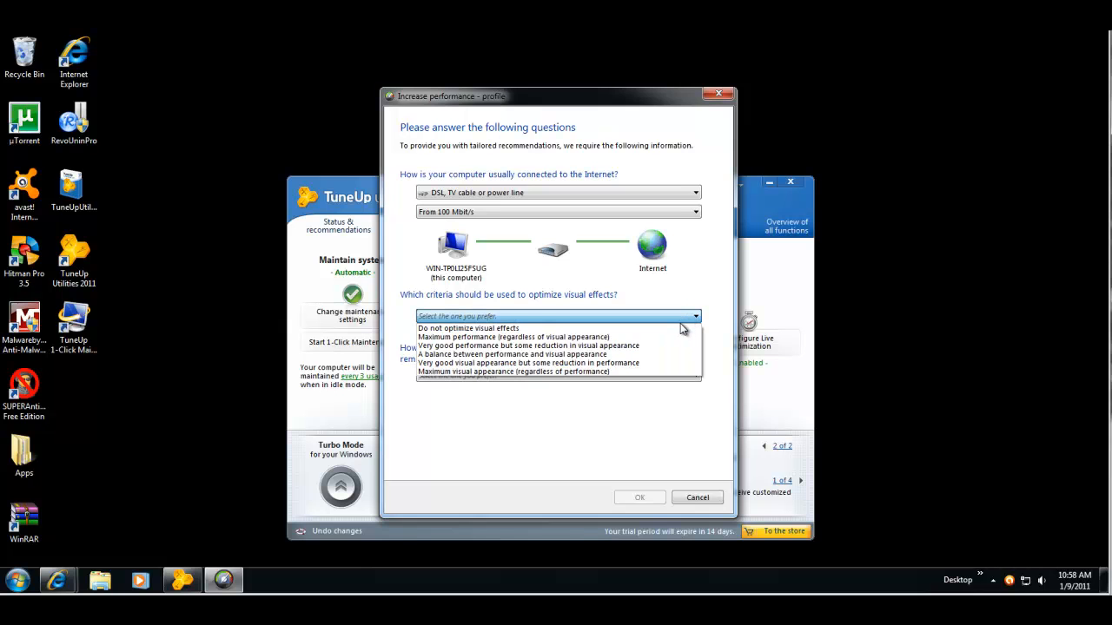
{"action": "left_click", "coordinate": [508, 356]}
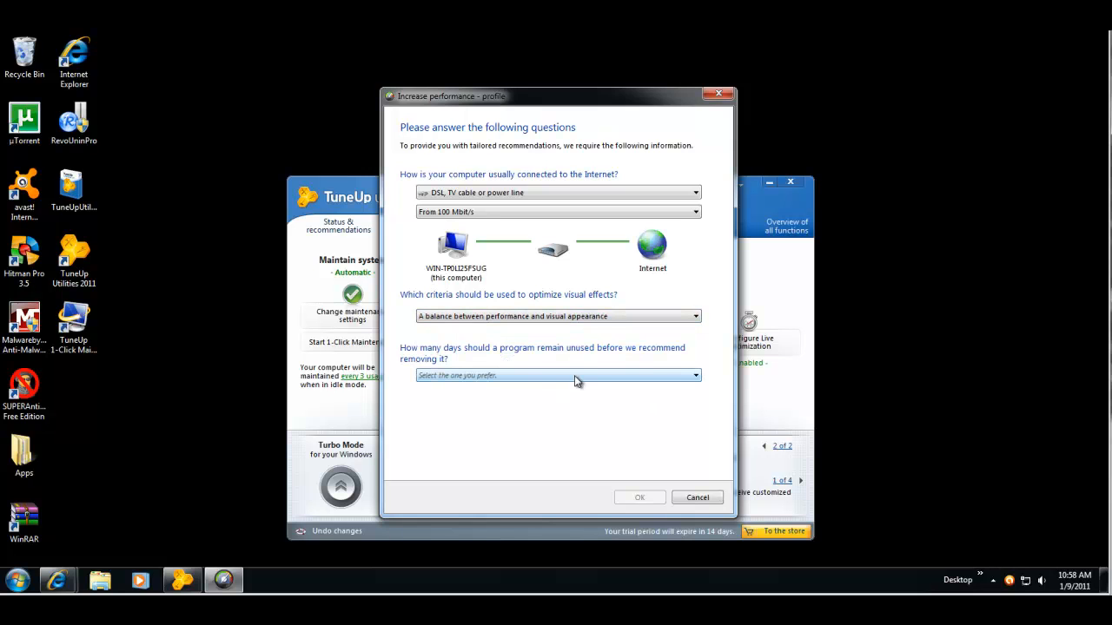
{"action": "left_click", "coordinate": [695, 376]}
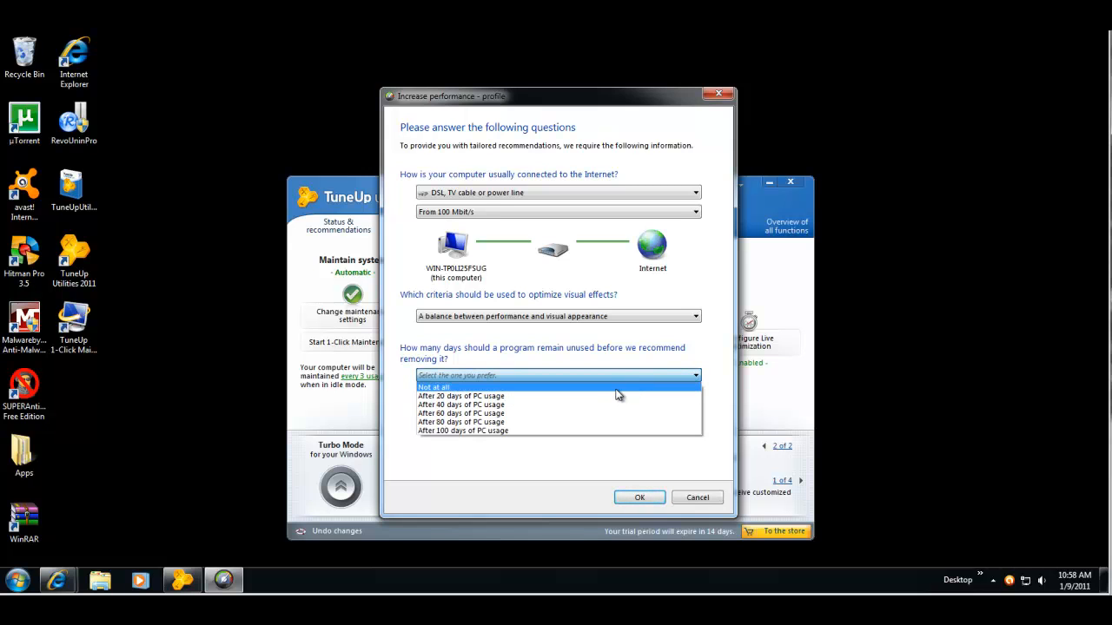
{"action": "left_click", "coordinate": [622, 387]}
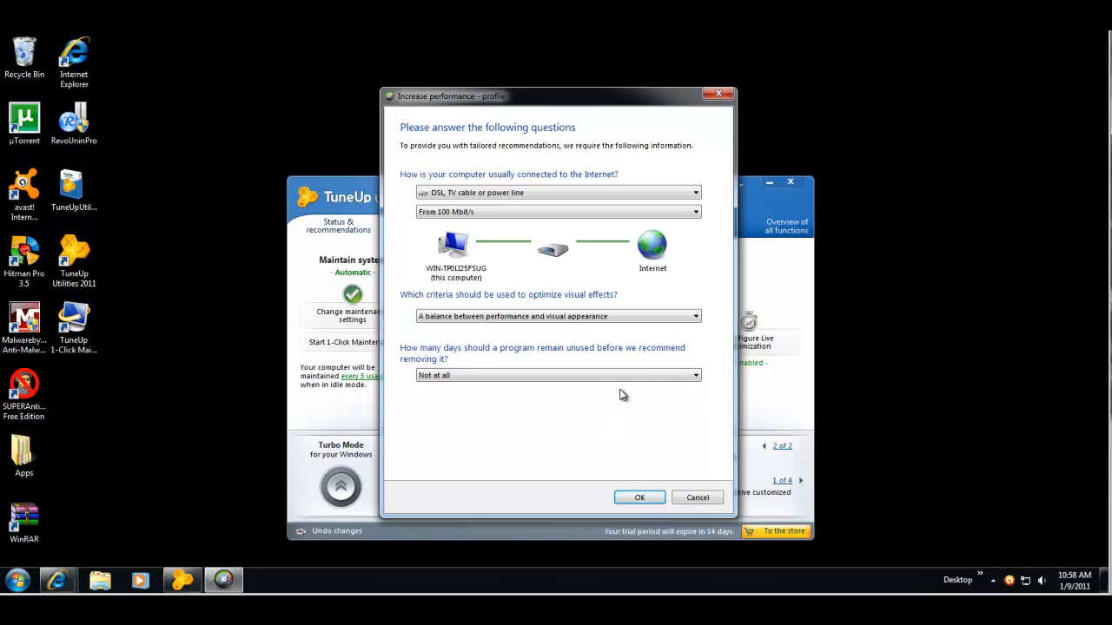
{"action": "left_click", "coordinate": [638, 499]}
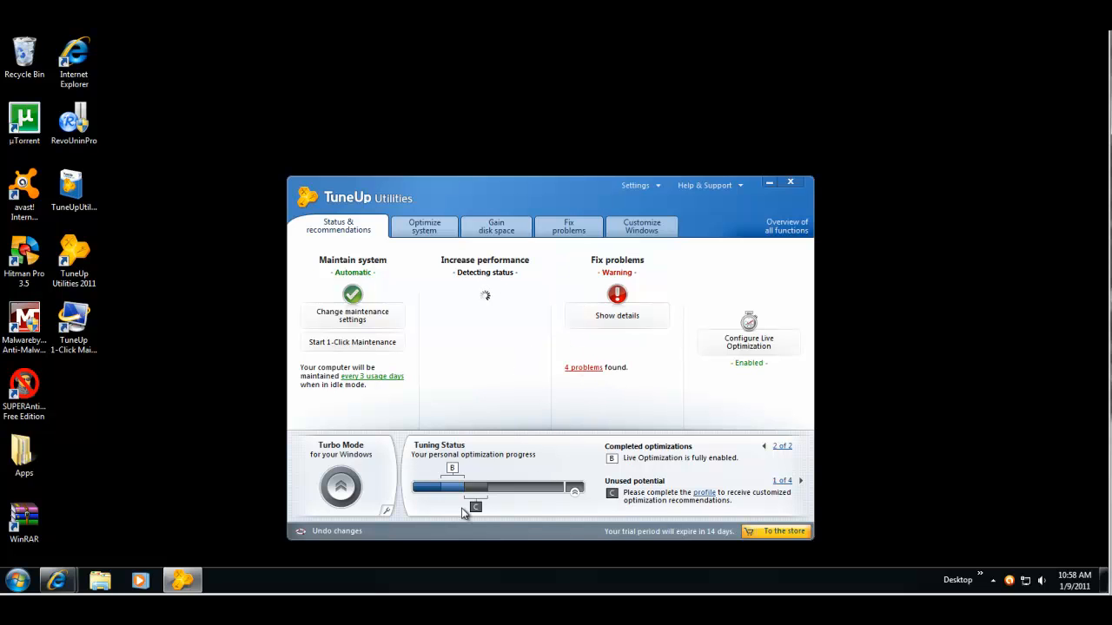
Step: Inspect the Tuning Status segments and open the Increase performance details, placing that window beside the Start Center
{"action": "mouse_move", "coordinate": [482, 495]}
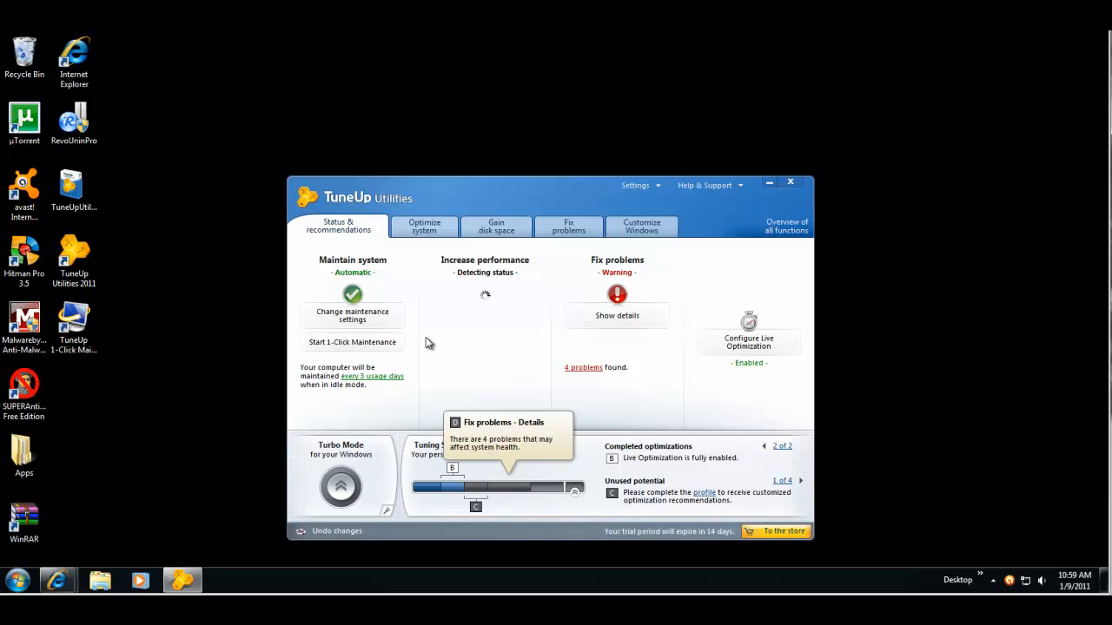
{"action": "mouse_move", "coordinate": [428, 489]}
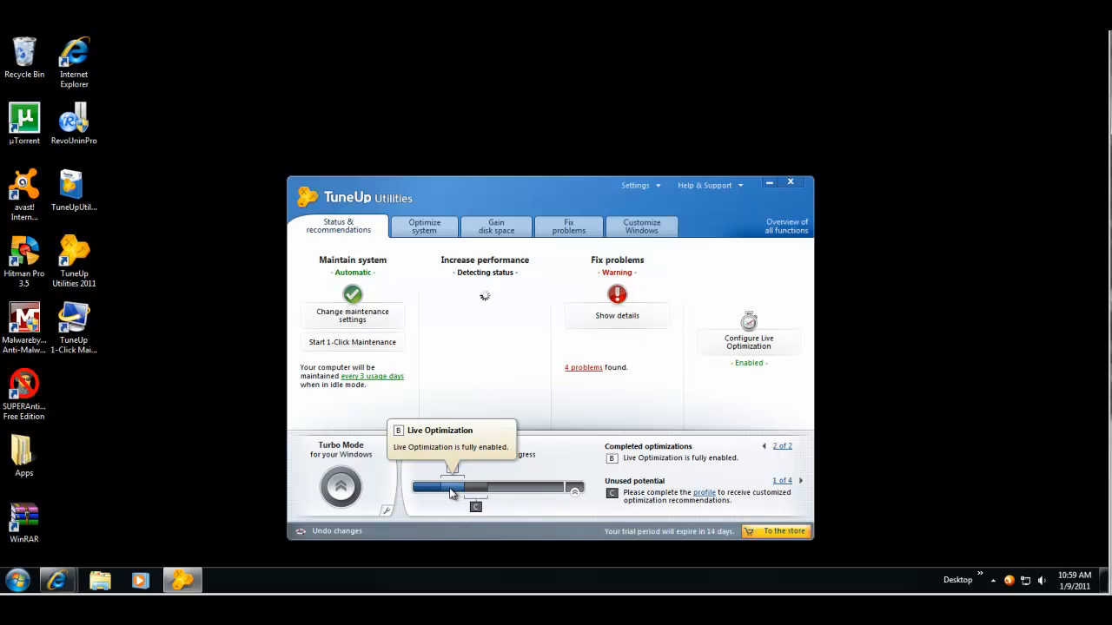
{"action": "left_click", "coordinate": [519, 489]}
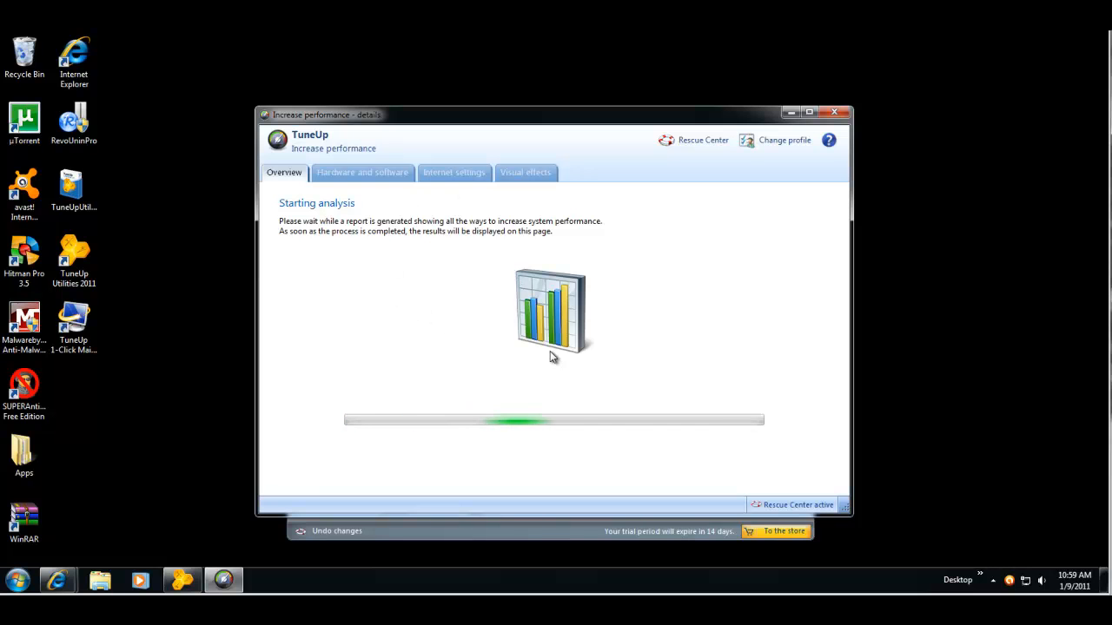
{"action": "left_click_drag", "start_coordinate": [360, 119], "coordinate": [443, 92]}
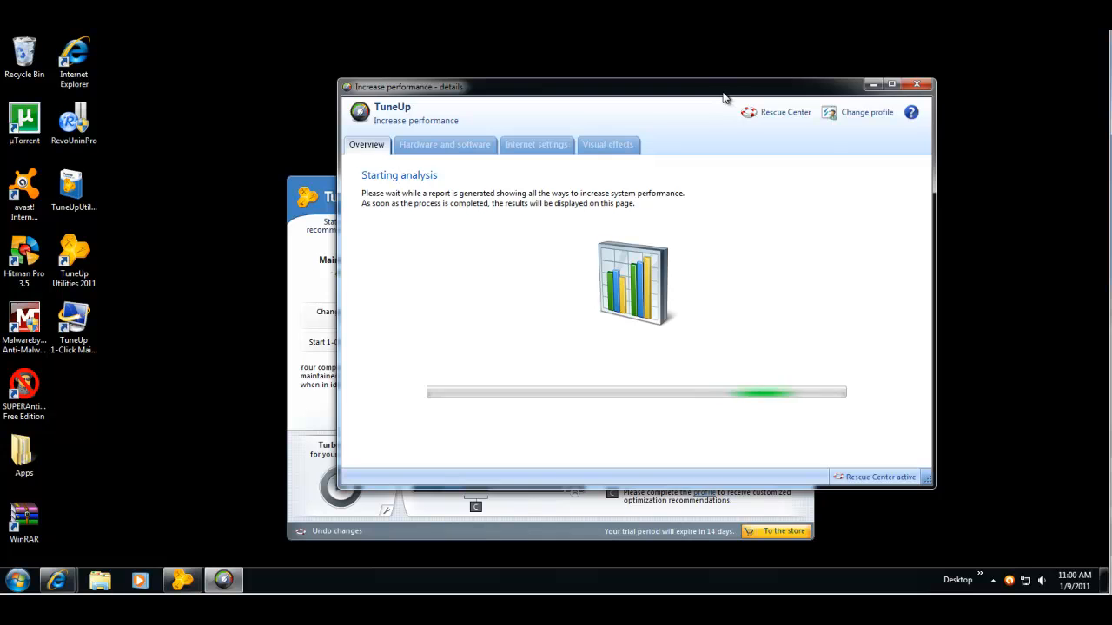
{"action": "left_click_drag", "start_coordinate": [730, 94], "coordinate": [887, 49]}
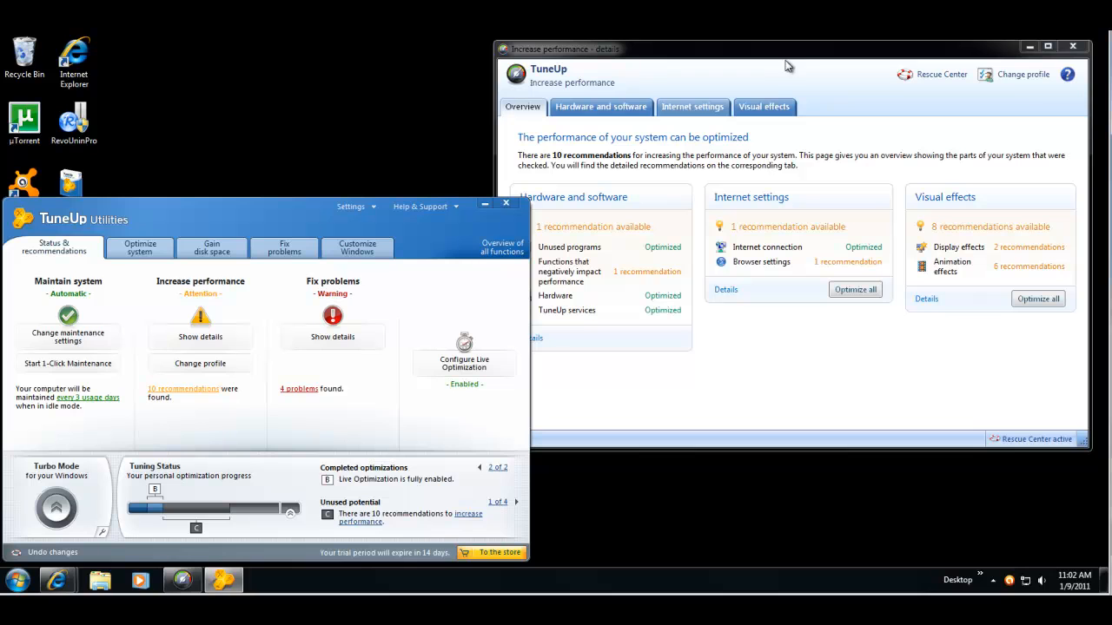
Step: Review the Hardware and software recommendation on Windows Search indexing and answer Several times a month to keep indexing on
{"action": "left_click", "coordinate": [761, 199]}
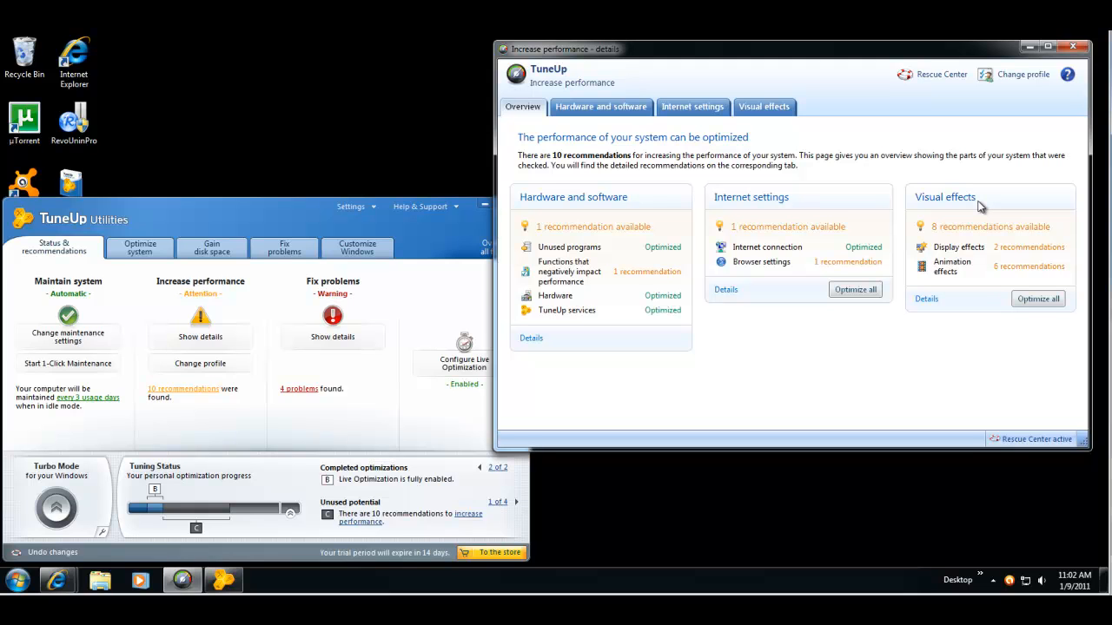
{"action": "left_click", "coordinate": [588, 229]}
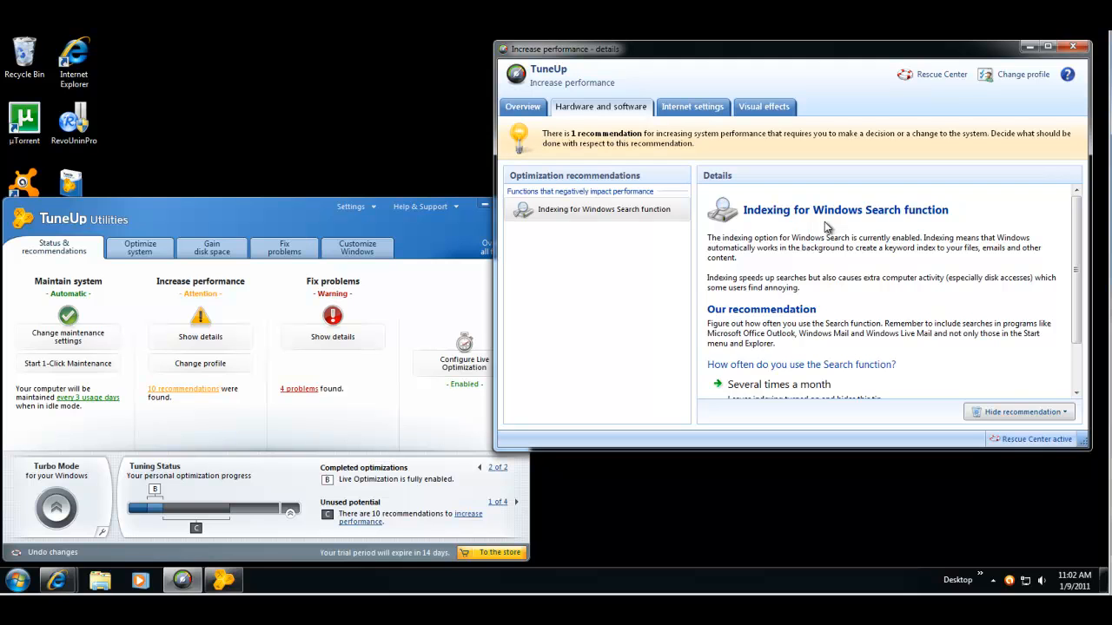
{"action": "scroll", "coordinate": [827, 228], "scroll_direction": "down", "scroll_amount": 2}
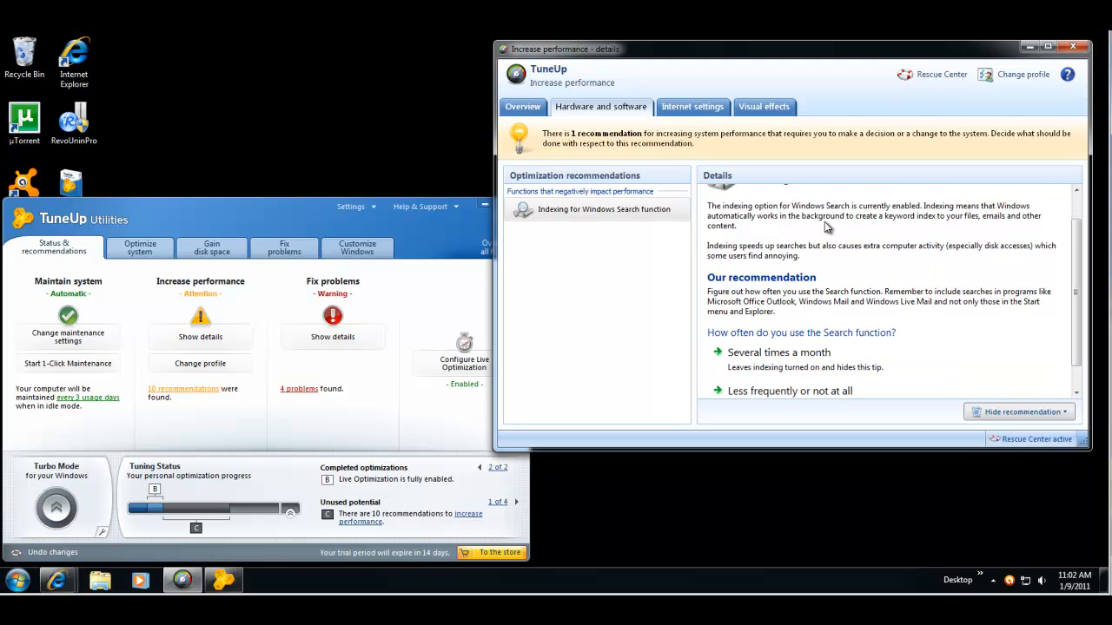
{"action": "scroll", "coordinate": [847, 227], "scroll_direction": "down", "scroll_amount": 1}
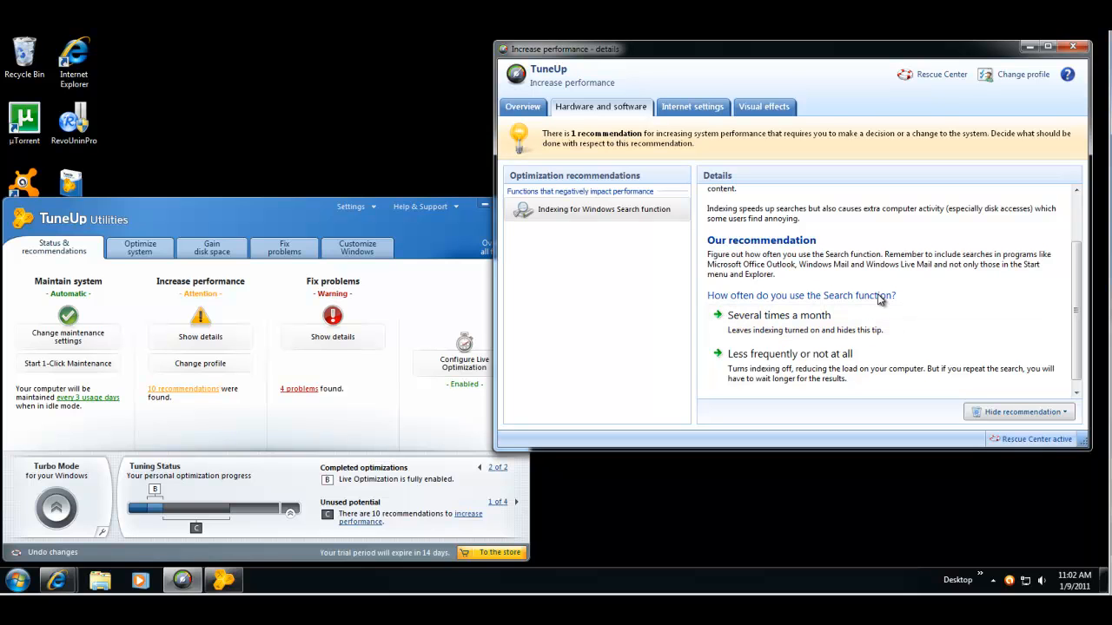
{"action": "scroll", "coordinate": [877, 295], "scroll_direction": "down", "scroll_amount": 1}
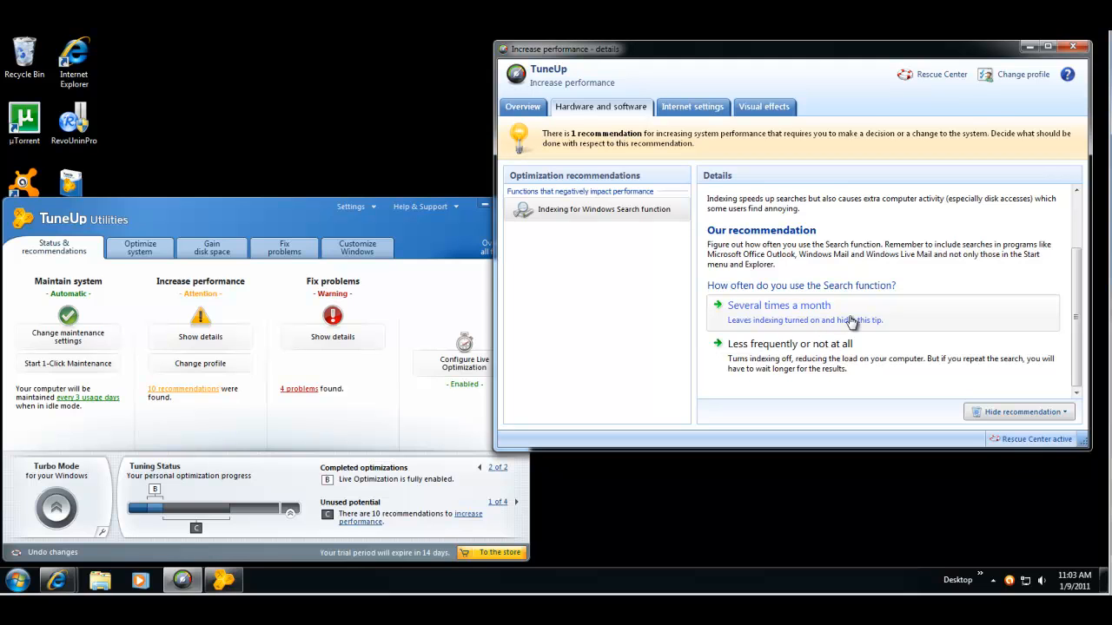
{"action": "left_click", "coordinate": [852, 321]}
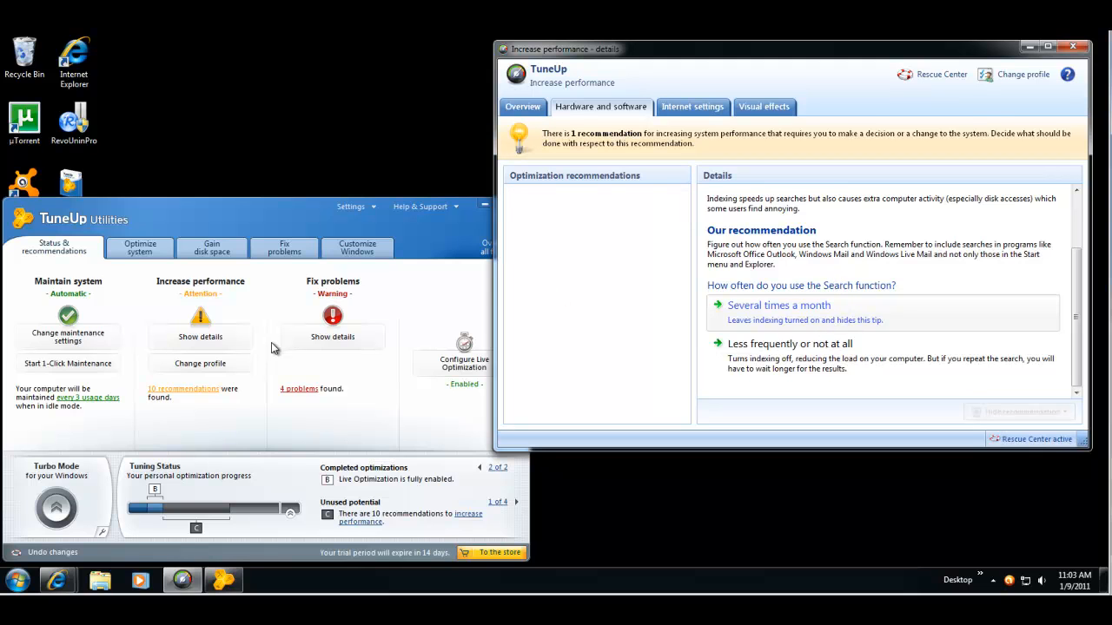
{"action": "left_click", "coordinate": [27, 580]}
{"action": "left_click", "coordinate": [25, 575]}
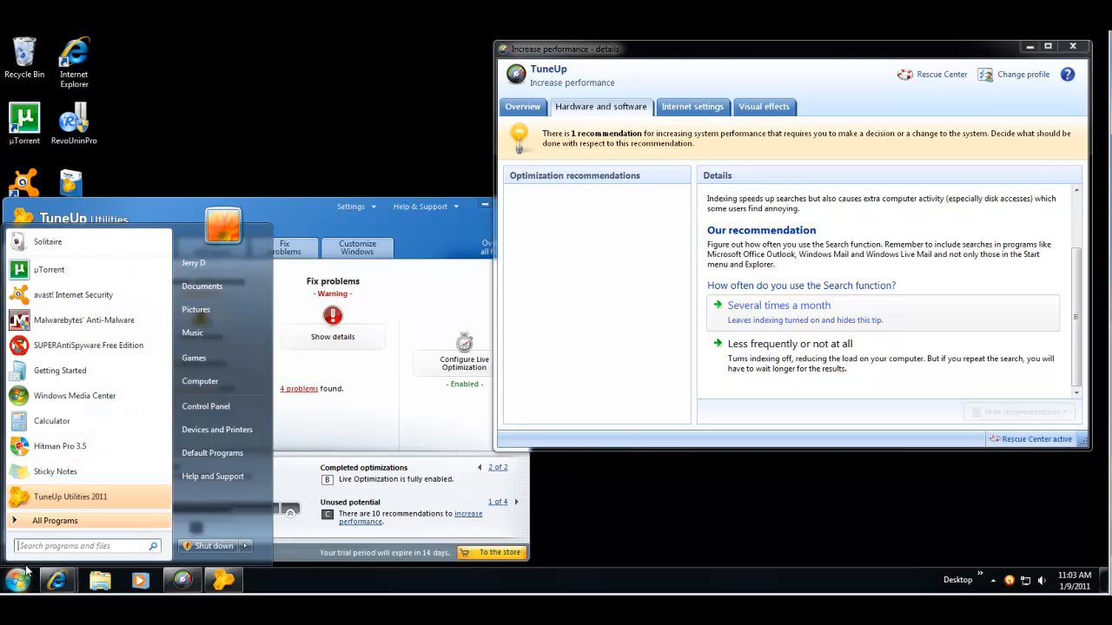
{"action": "left_click", "coordinate": [103, 530]}
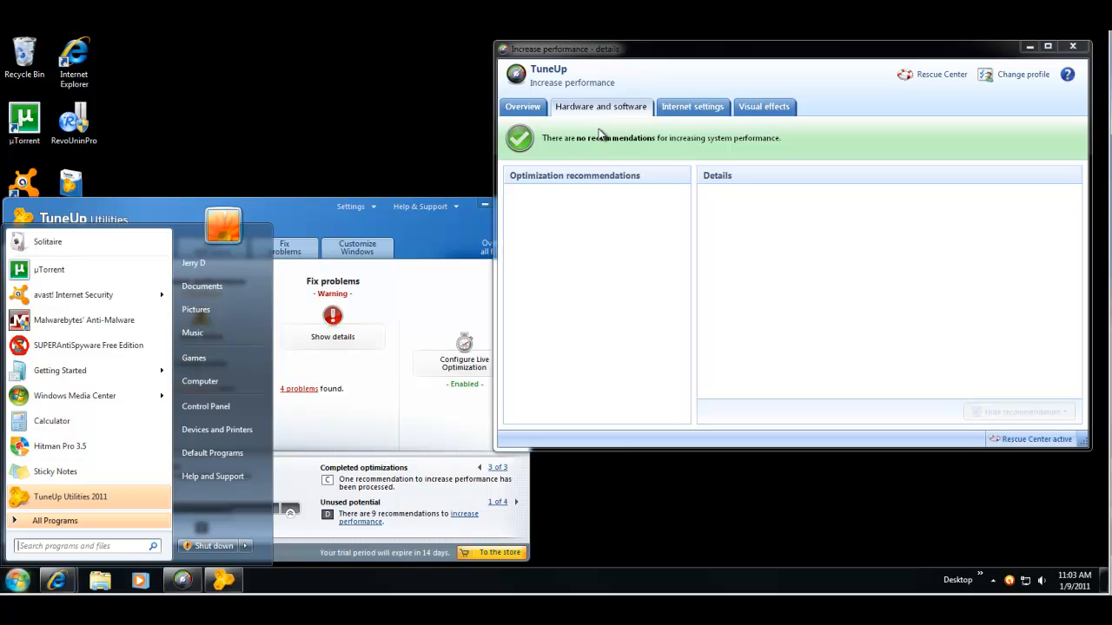
Step: In the Internet settings recommendations, accept the optimized number of simultaneous connections for Internet Explorer
{"action": "left_click", "coordinate": [691, 121]}
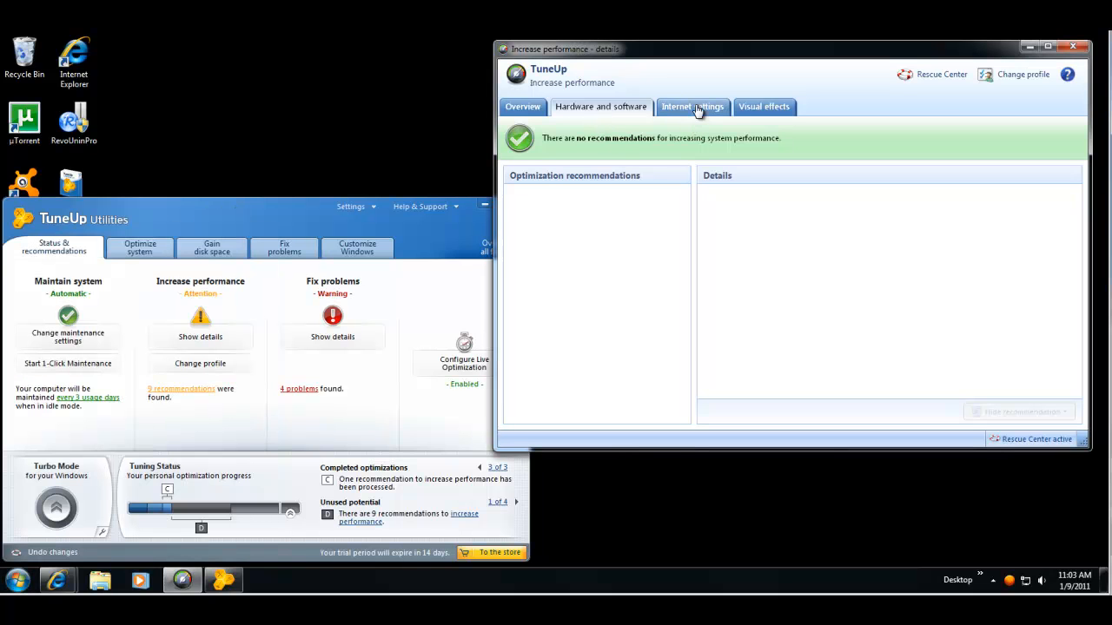
{"action": "left_click", "coordinate": [705, 108]}
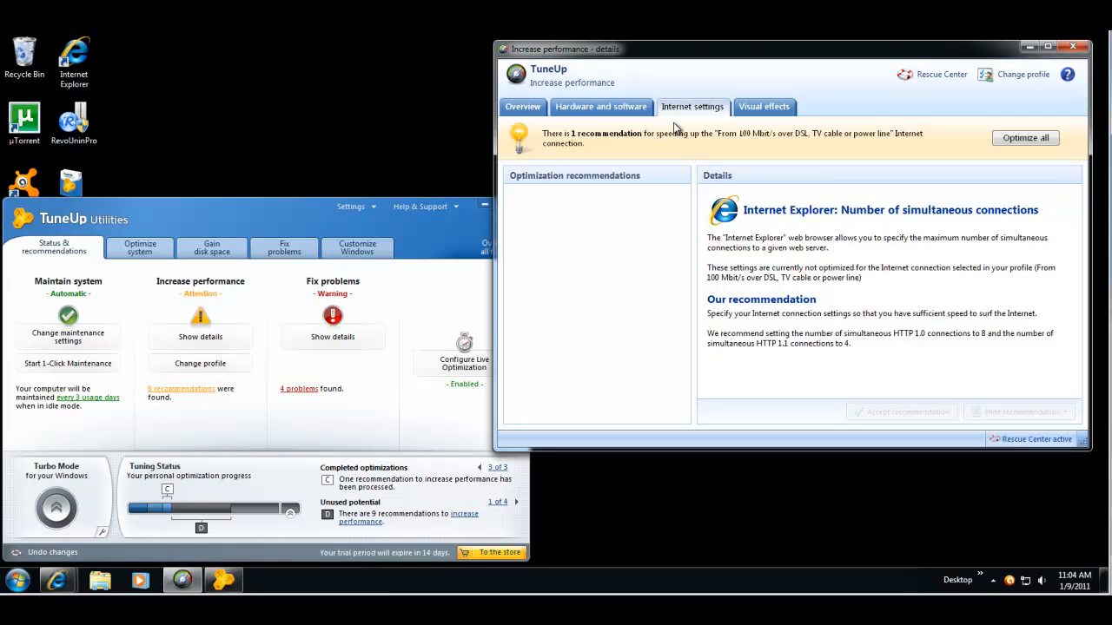
Step: Accept the visual effects recommendations for the semitransparent selection rectangle, submenu waiting time and tooltip fading, and optimize all the rest
{"action": "left_click", "coordinate": [778, 108]}
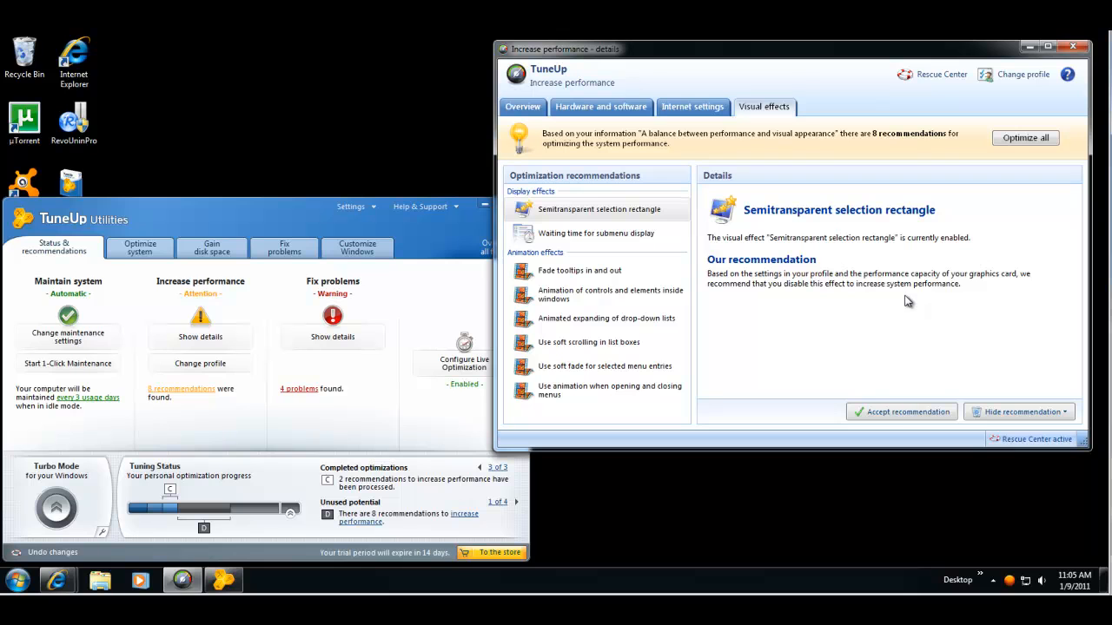
{"action": "left_click", "coordinate": [901, 415]}
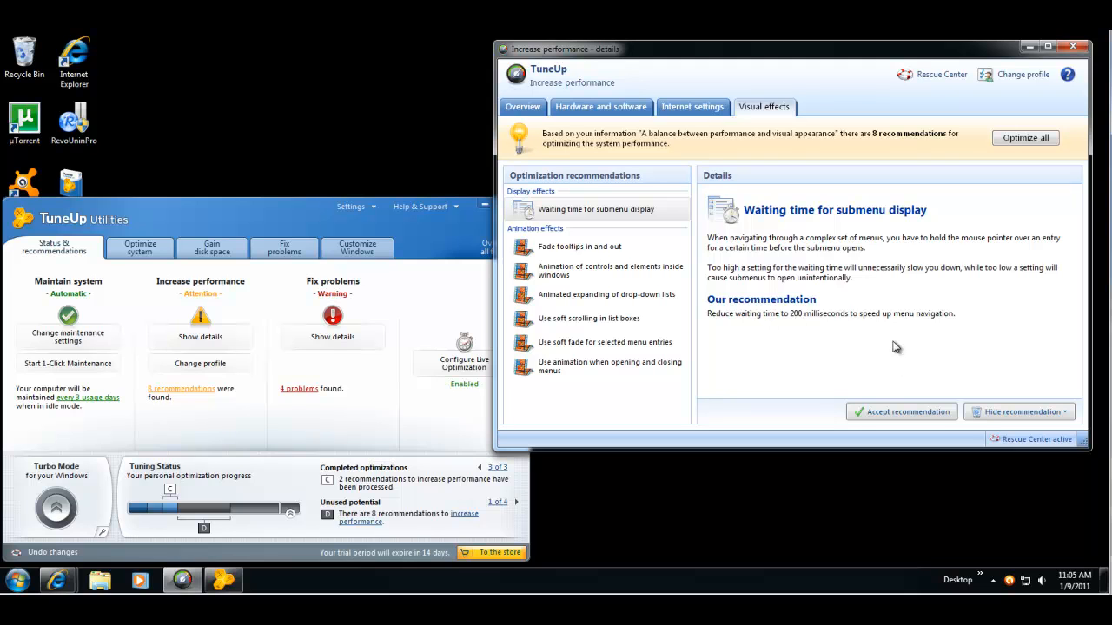
{"action": "left_click", "coordinate": [930, 417]}
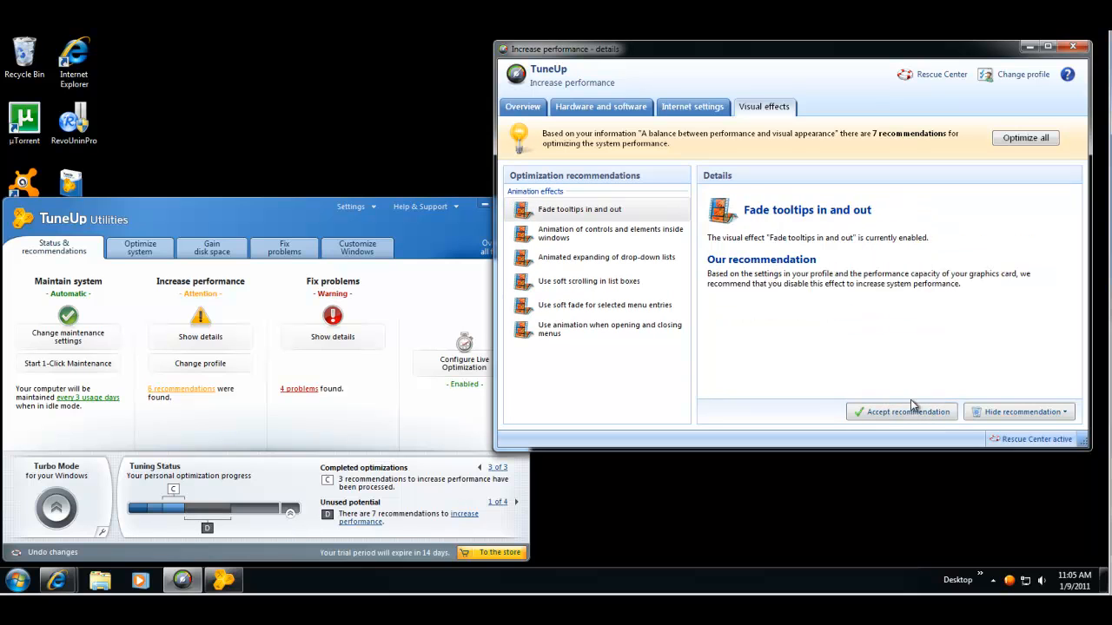
{"action": "left_click", "coordinate": [906, 414]}
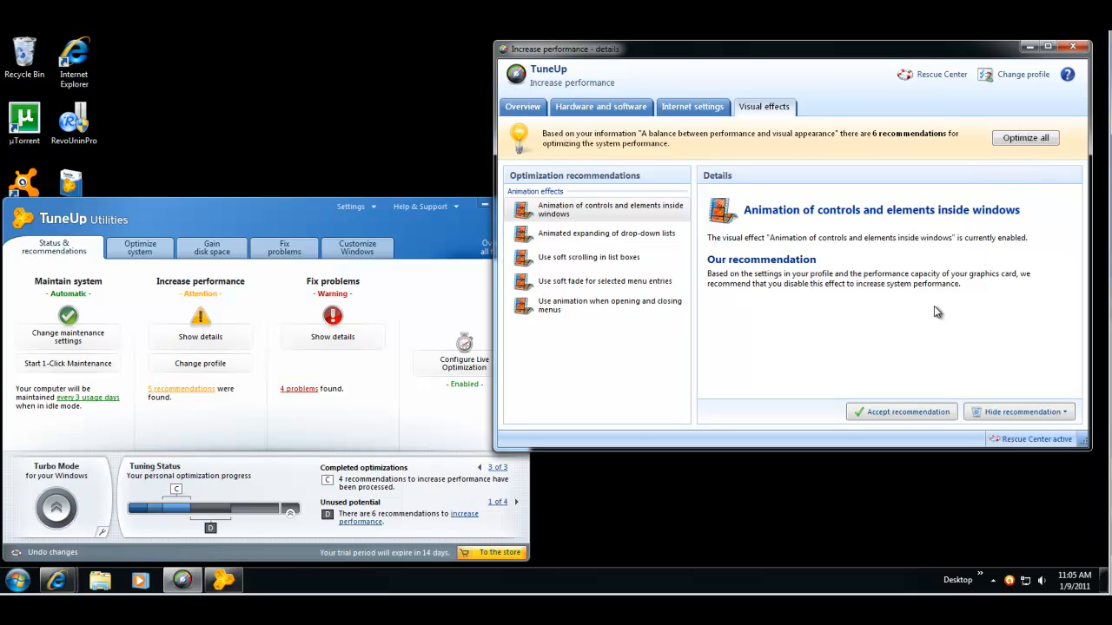
{"action": "left_click", "coordinate": [1025, 137]}
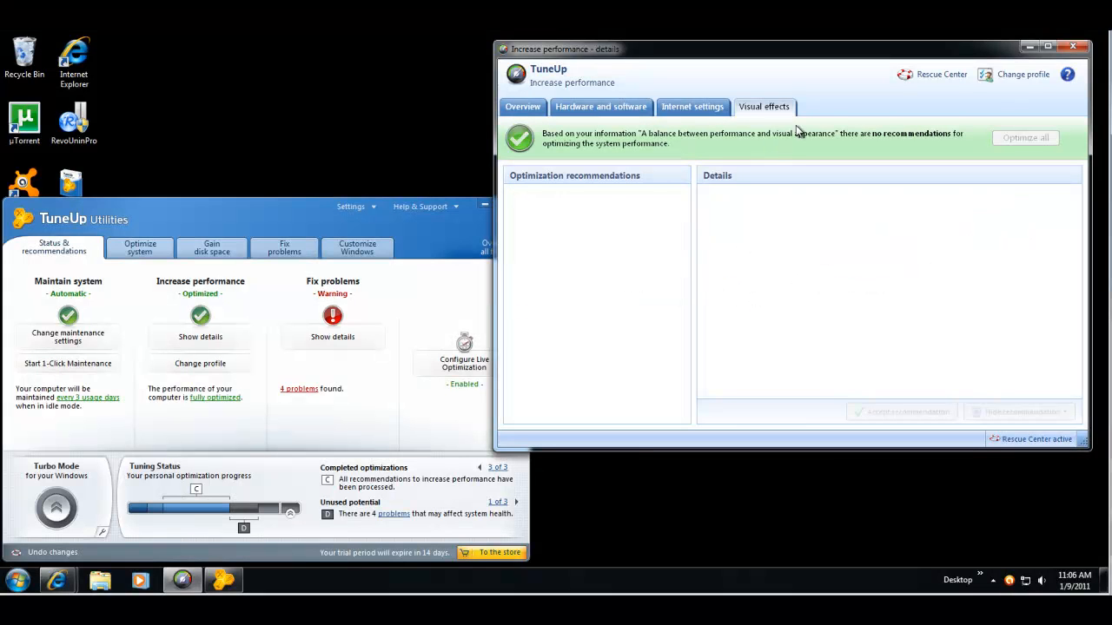
Step: Recheck the Internet settings and Hardware and software recommendations and close the Increase performance details
{"action": "left_click_drag", "start_coordinate": [873, 55], "coordinate": [841, 145]}
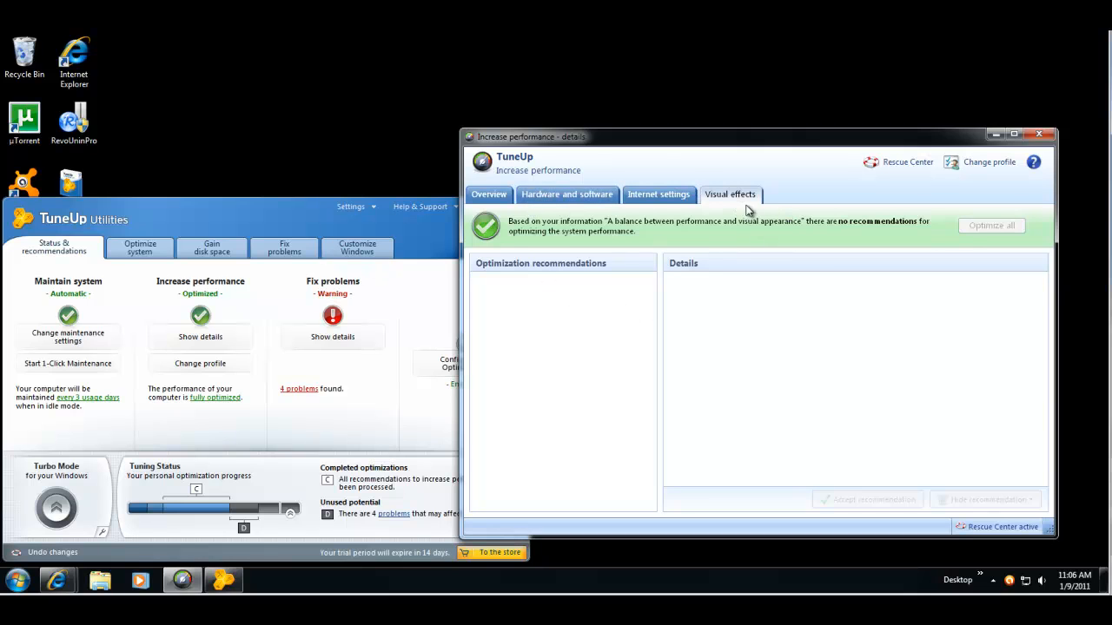
{"action": "left_click", "coordinate": [641, 198]}
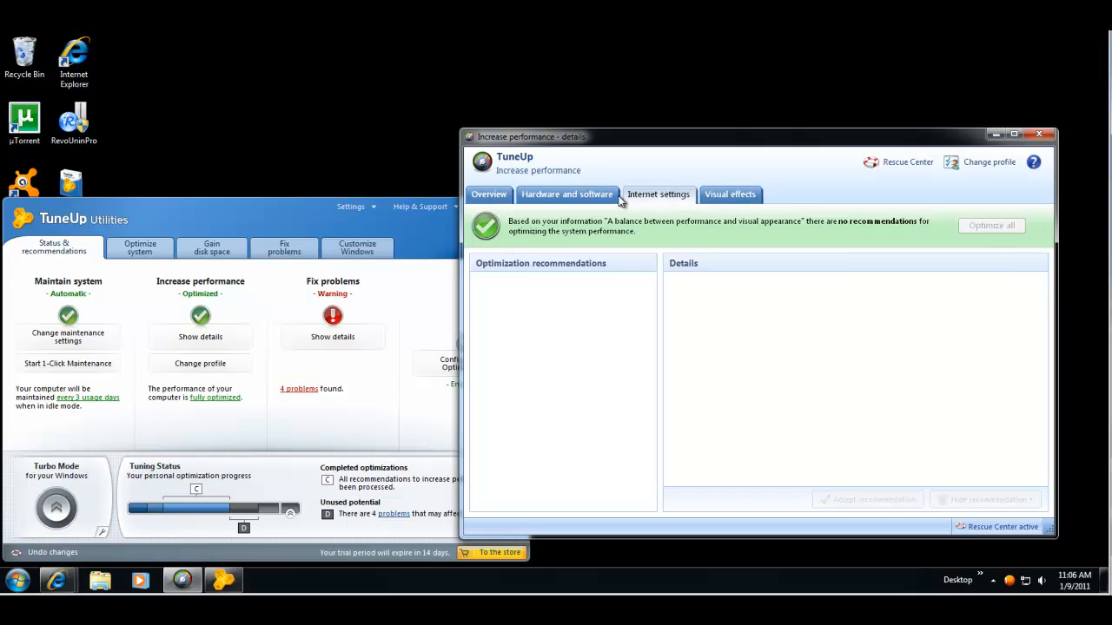
{"action": "left_click", "coordinate": [561, 203]}
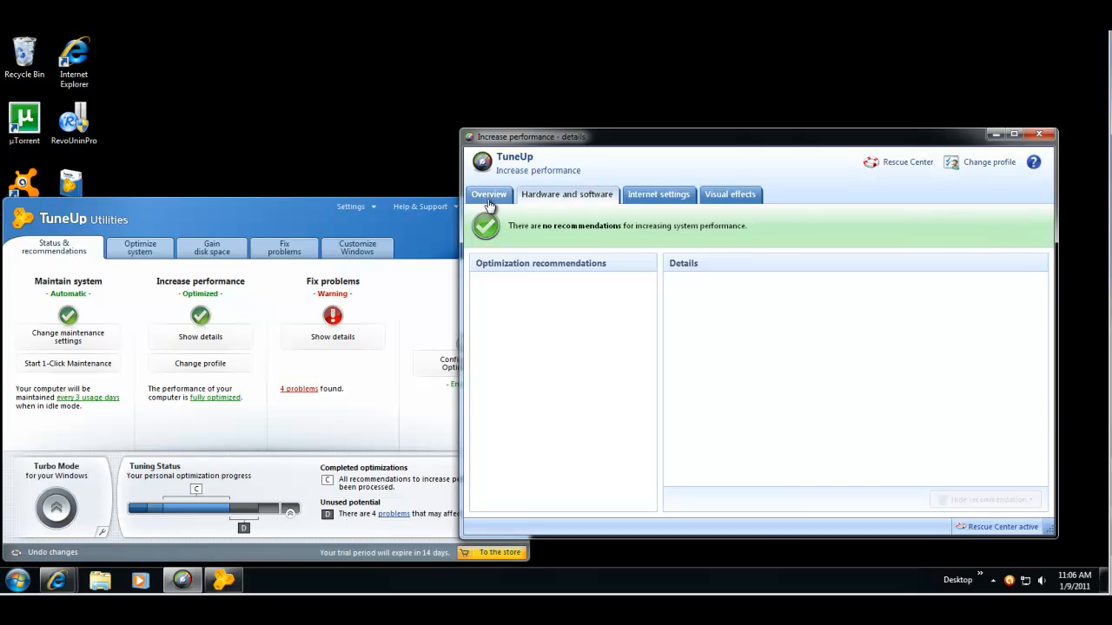
{"action": "left_click", "coordinate": [1038, 137]}
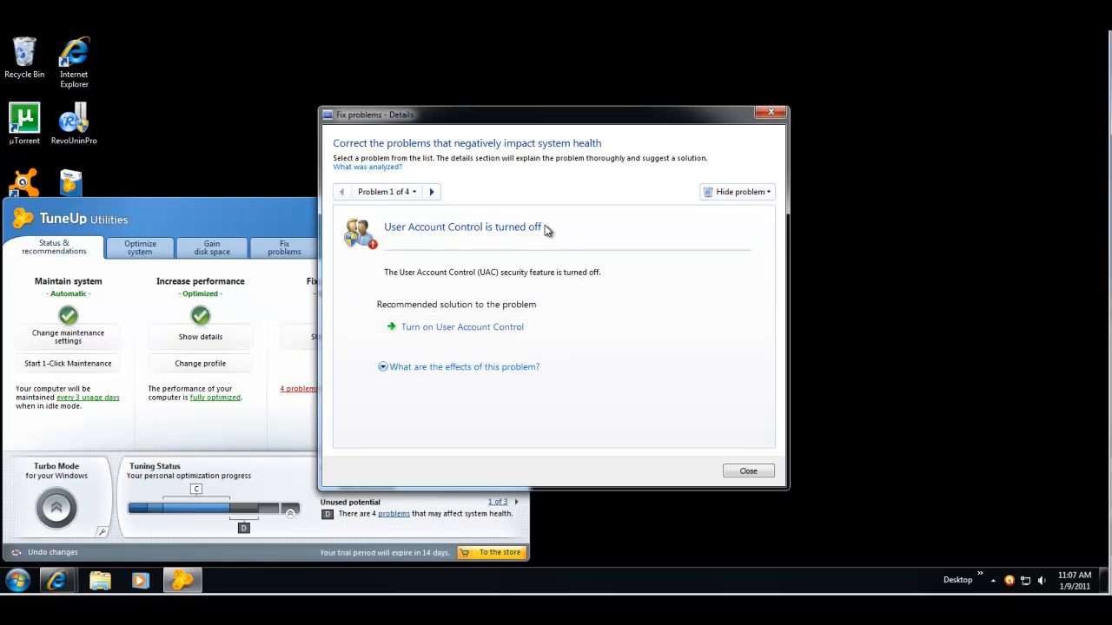
Step: Permanently hide the problem reporting that User Account Control is turned off
{"action": "left_click", "coordinate": [769, 196]}
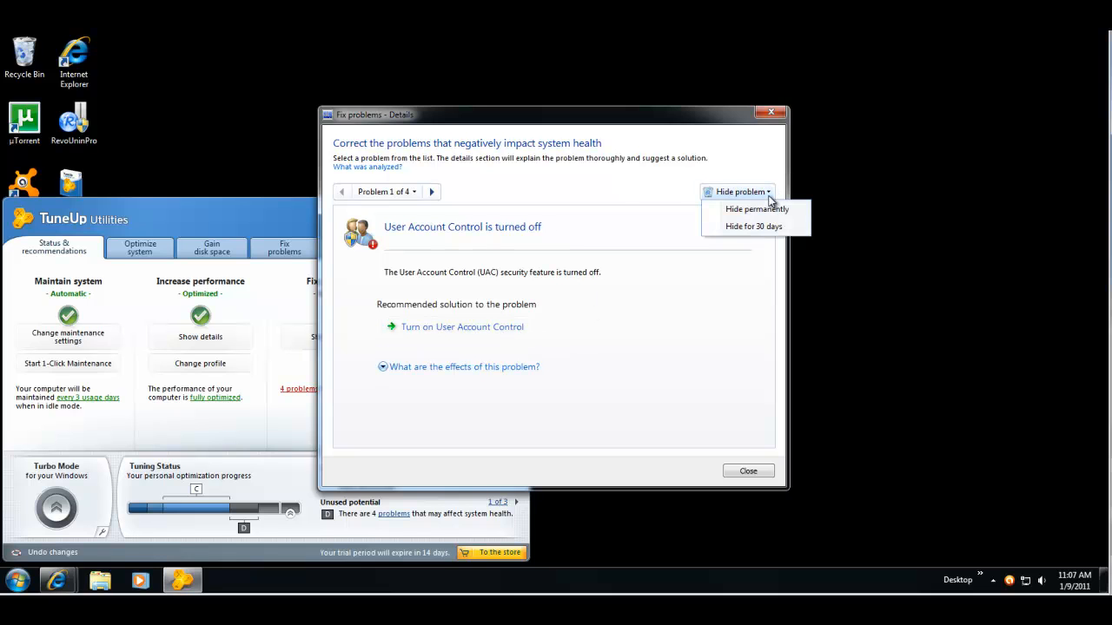
{"action": "left_click", "coordinate": [781, 212]}
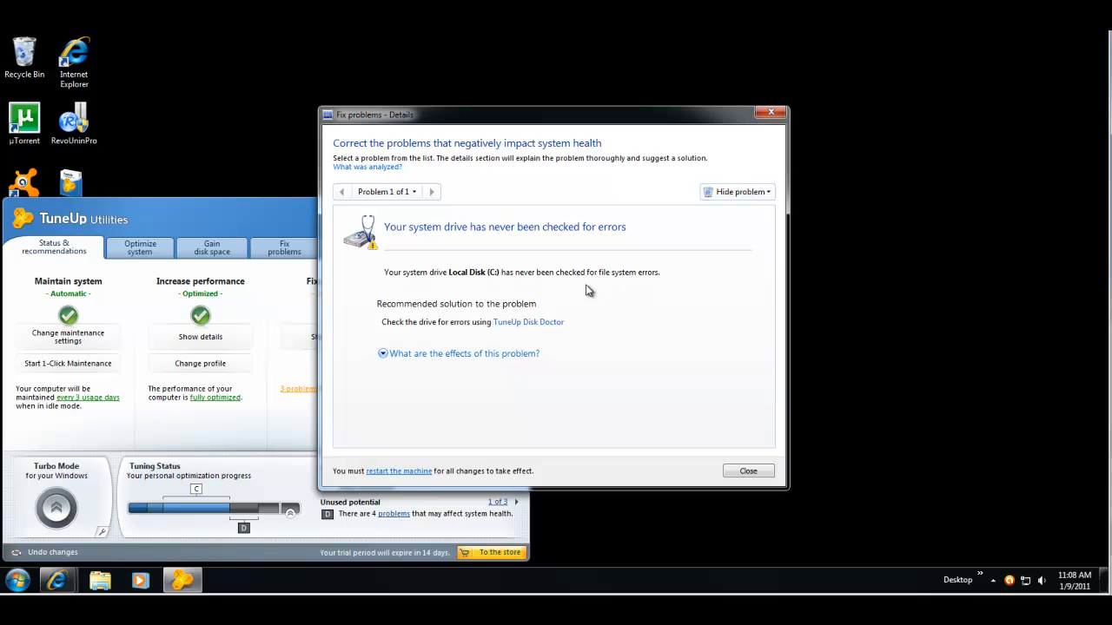
Step: Check Local Disk (C:) for errors with a Normal analysis in TuneUp Disk Doctor, then close the Fix problems details
{"action": "left_click", "coordinate": [533, 326]}
{"action": "left_click", "coordinate": [547, 324]}
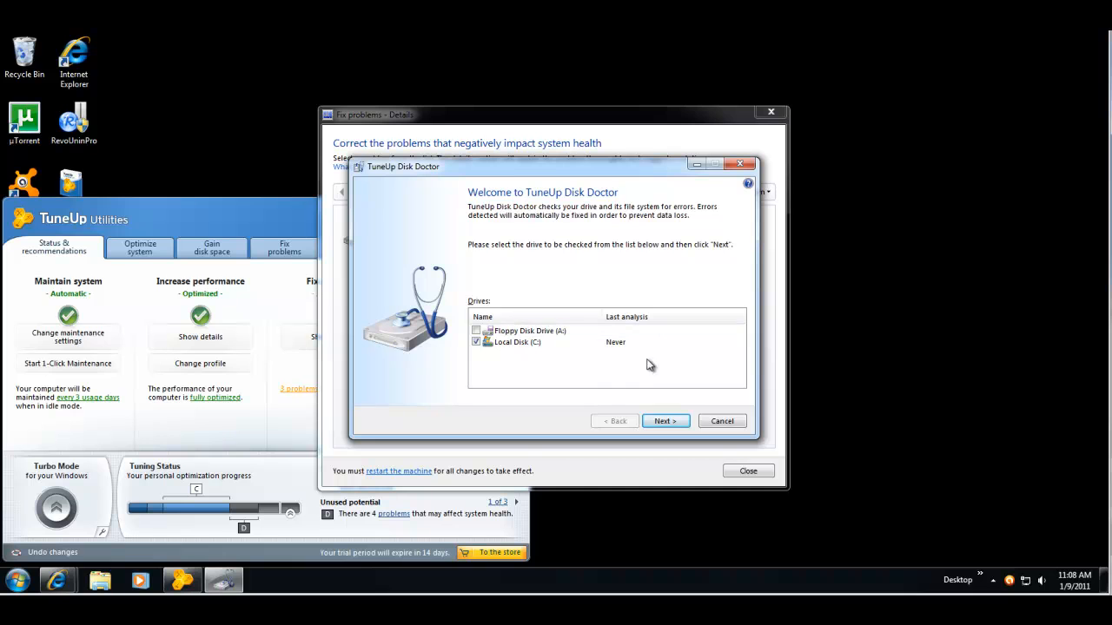
{"action": "left_click", "coordinate": [664, 422]}
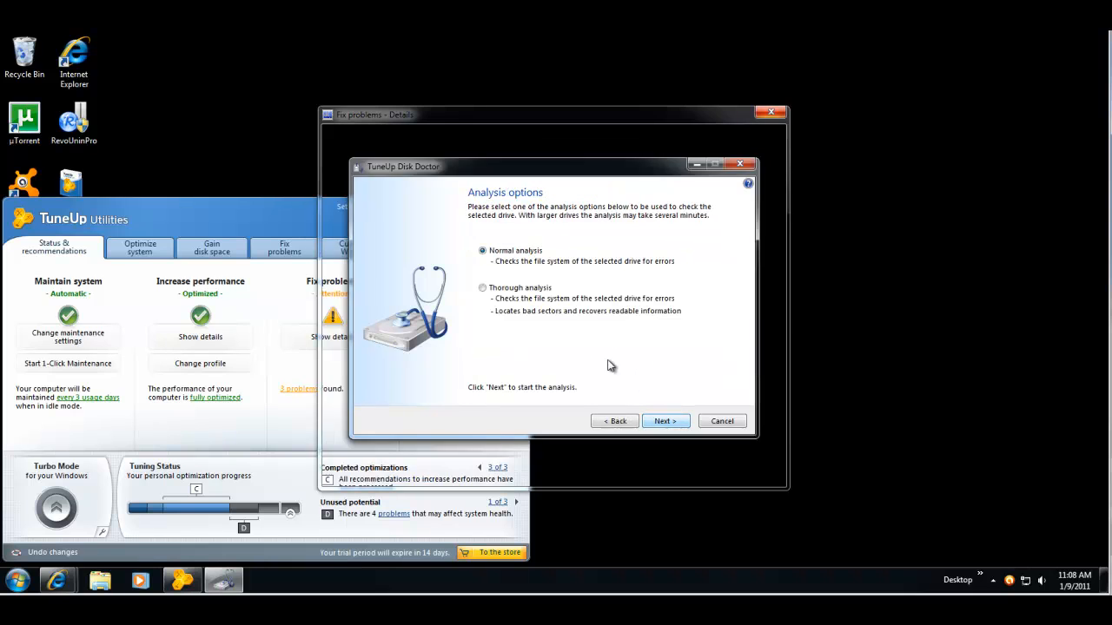
{"action": "left_click", "coordinate": [669, 421]}
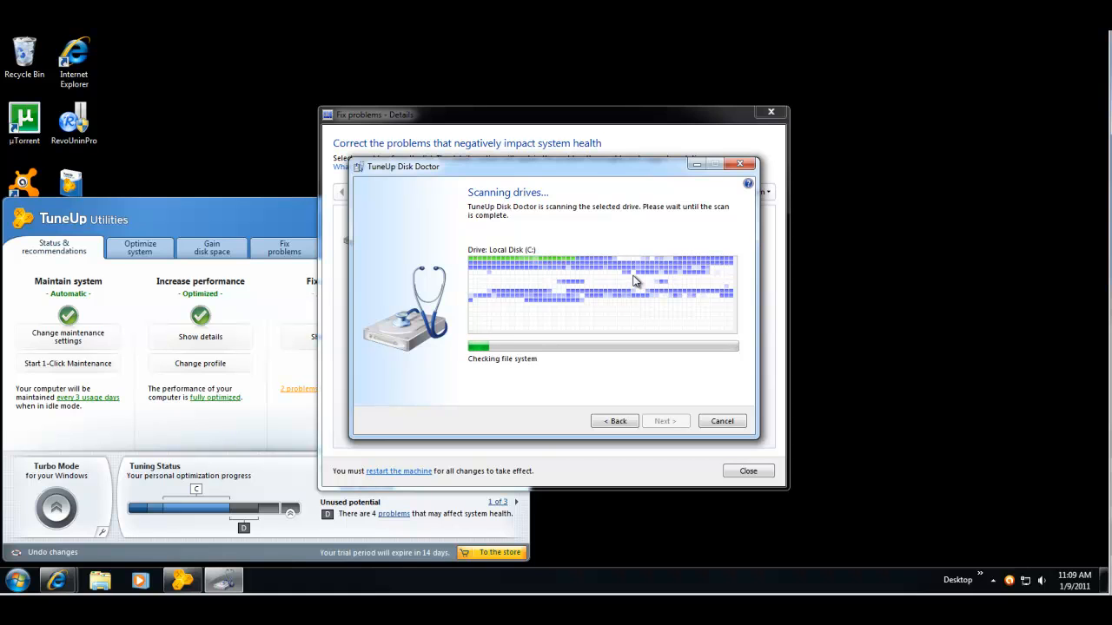
{"action": "left_click_drag", "start_coordinate": [593, 176], "coordinate": [849, 274]}
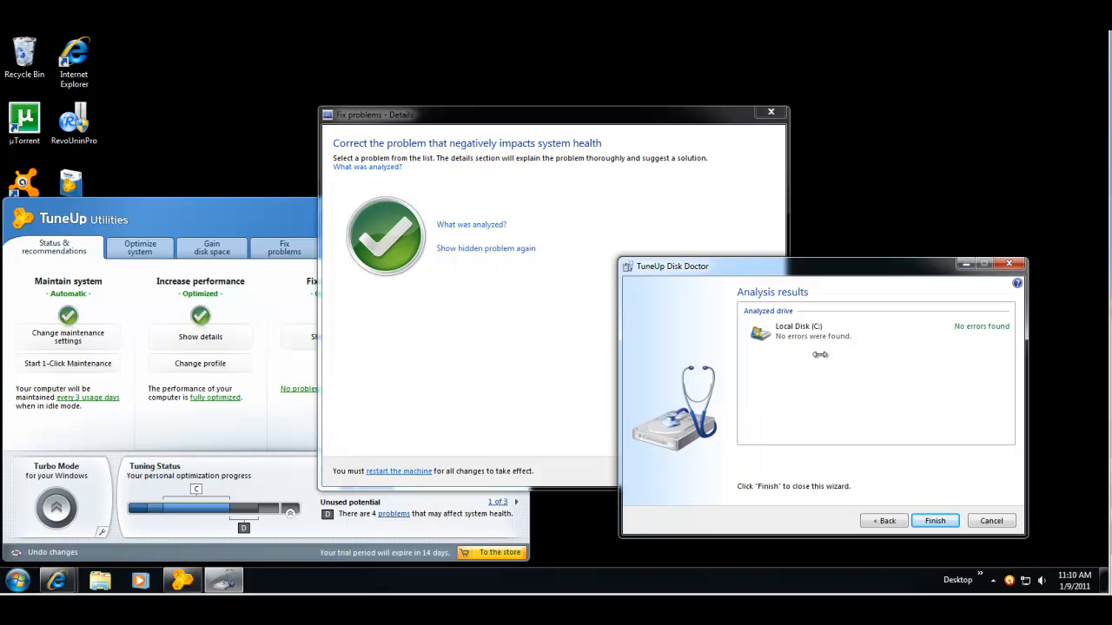
{"action": "left_click", "coordinate": [934, 521]}
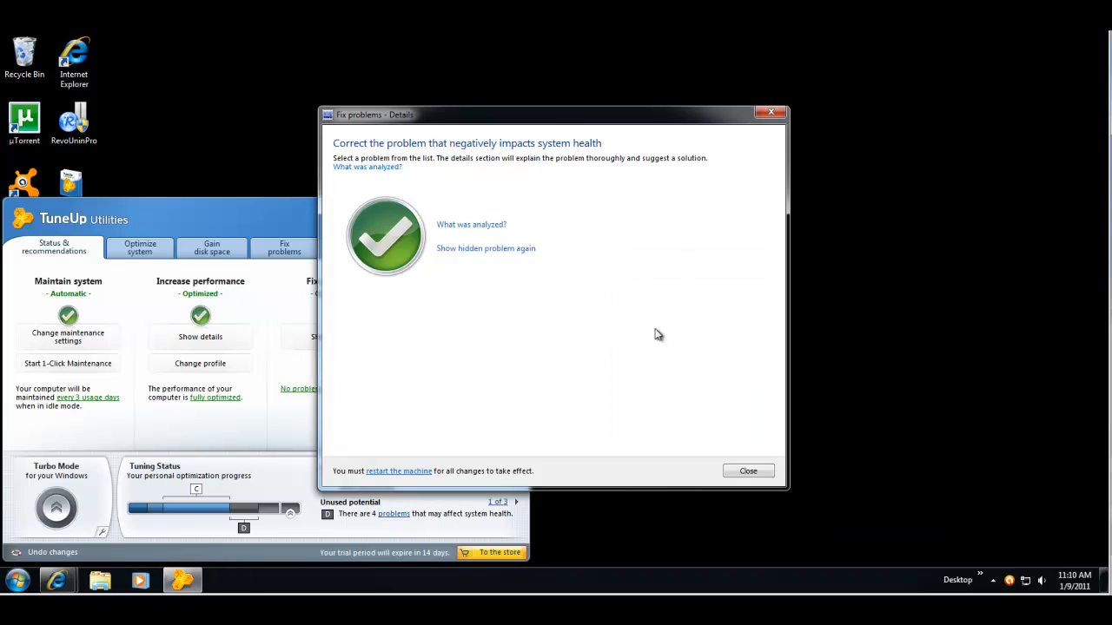
{"action": "left_click", "coordinate": [749, 471]}
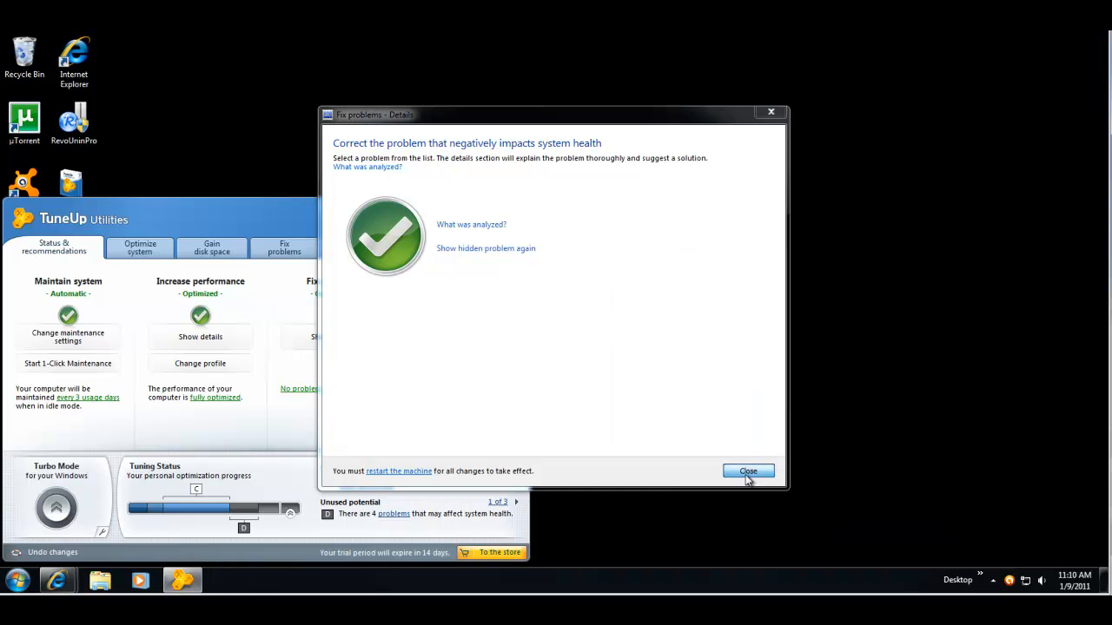
{"action": "left_click", "coordinate": [611, 350]}
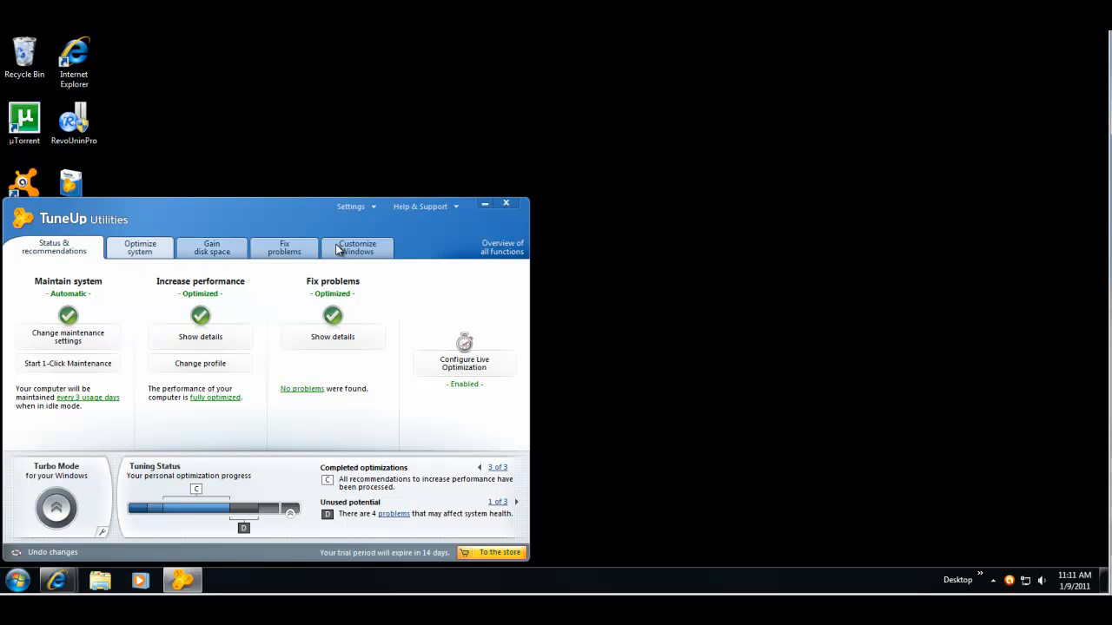
Step: Open Program Deactivator from the Optimize system functions and turn on the rating function for programs to obtain user ratings
{"action": "left_click", "coordinate": [165, 251]}
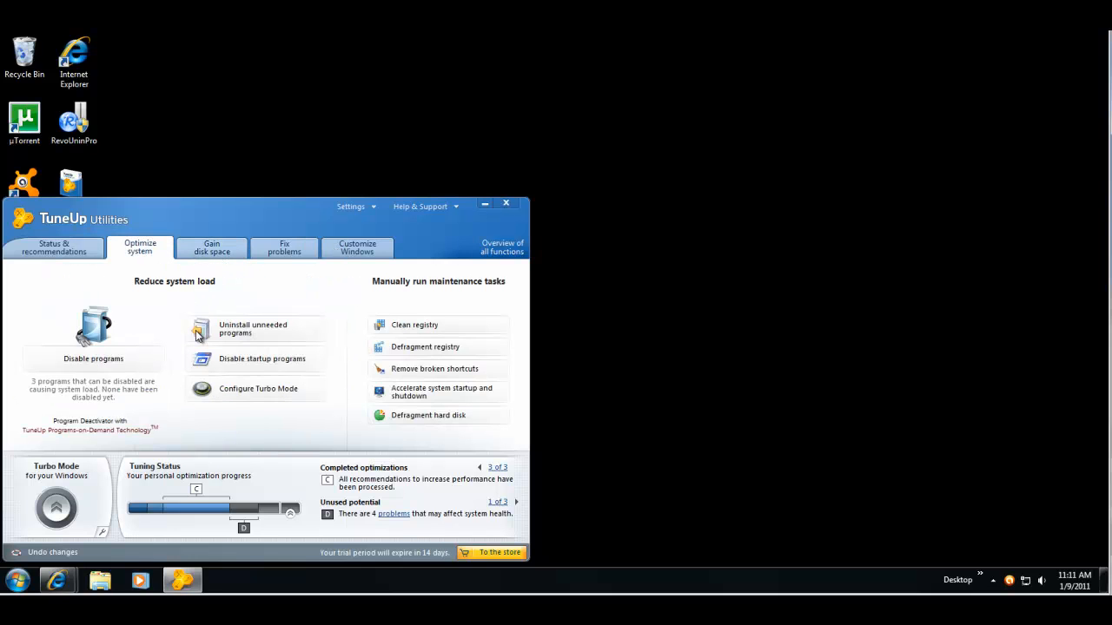
{"action": "left_click_drag", "start_coordinate": [313, 207], "coordinate": [459, 186]}
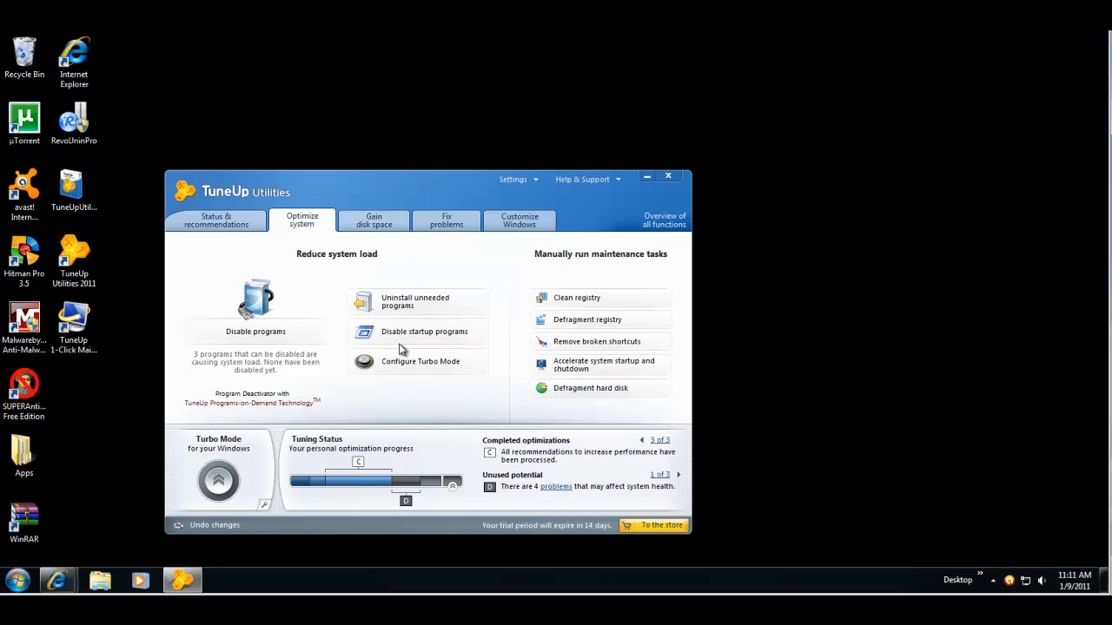
{"action": "left_click", "coordinate": [247, 320]}
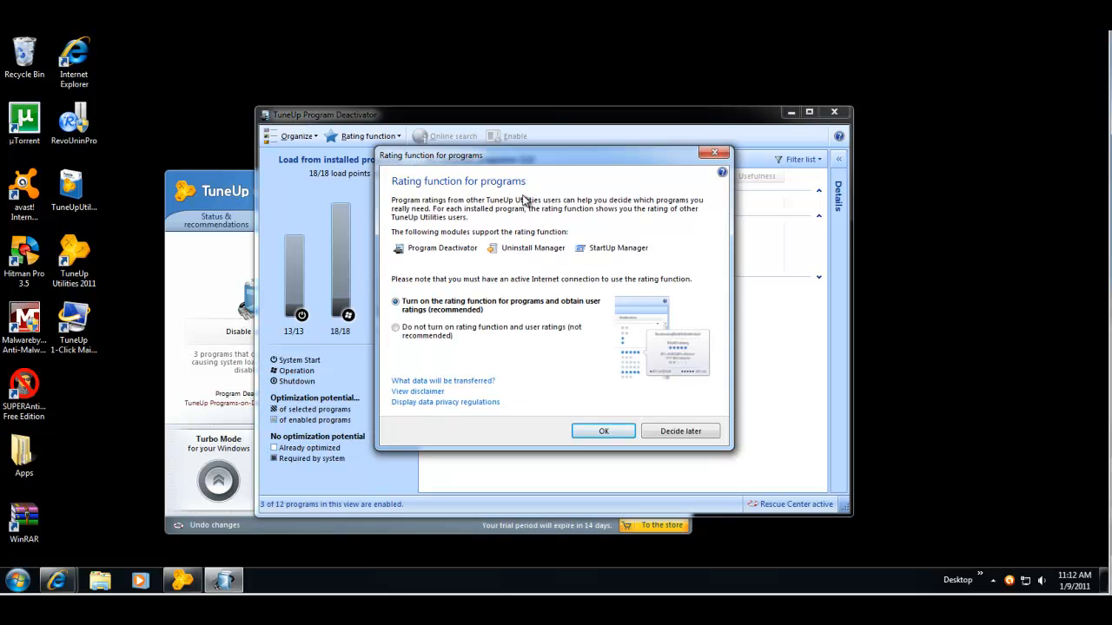
{"action": "left_click_drag", "start_coordinate": [561, 153], "coordinate": [910, 272]}
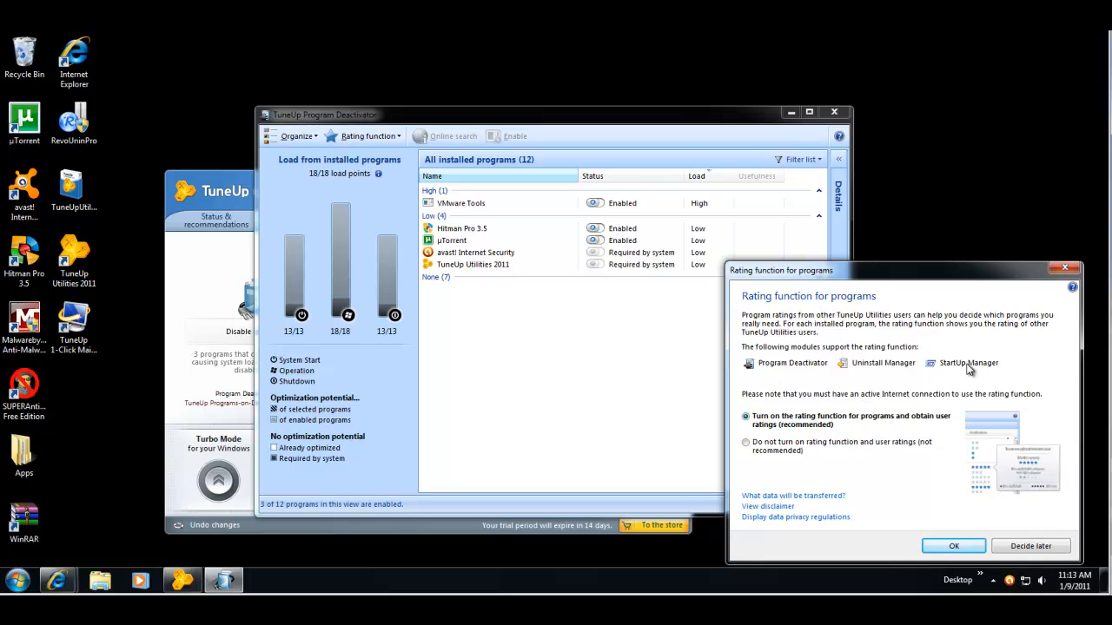
{"action": "left_click_drag", "start_coordinate": [962, 276], "coordinate": [889, 265]}
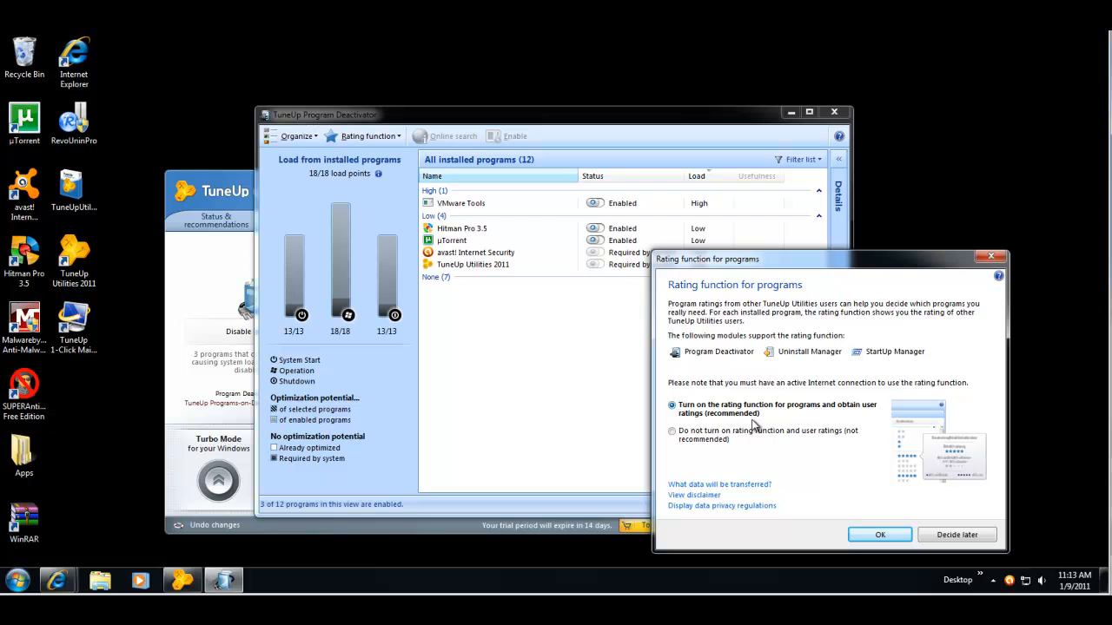
{"action": "left_click", "coordinate": [878, 536]}
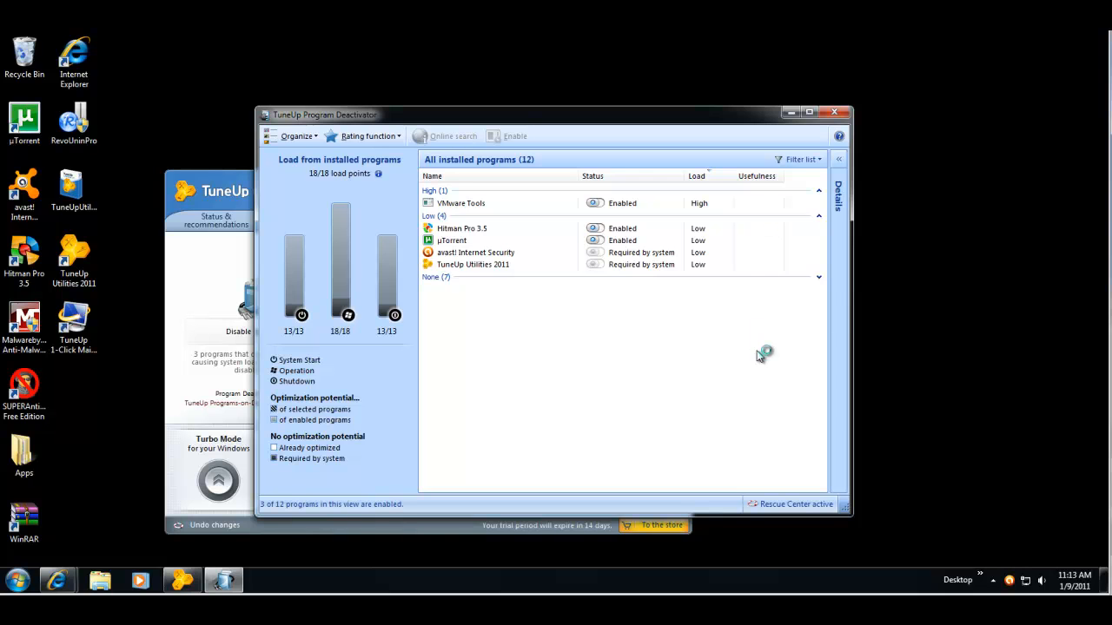
Step: Examine the load and usefulness ratings of the installed programs in a widened Program Deactivator window
{"action": "mouse_move", "coordinate": [785, 253]}
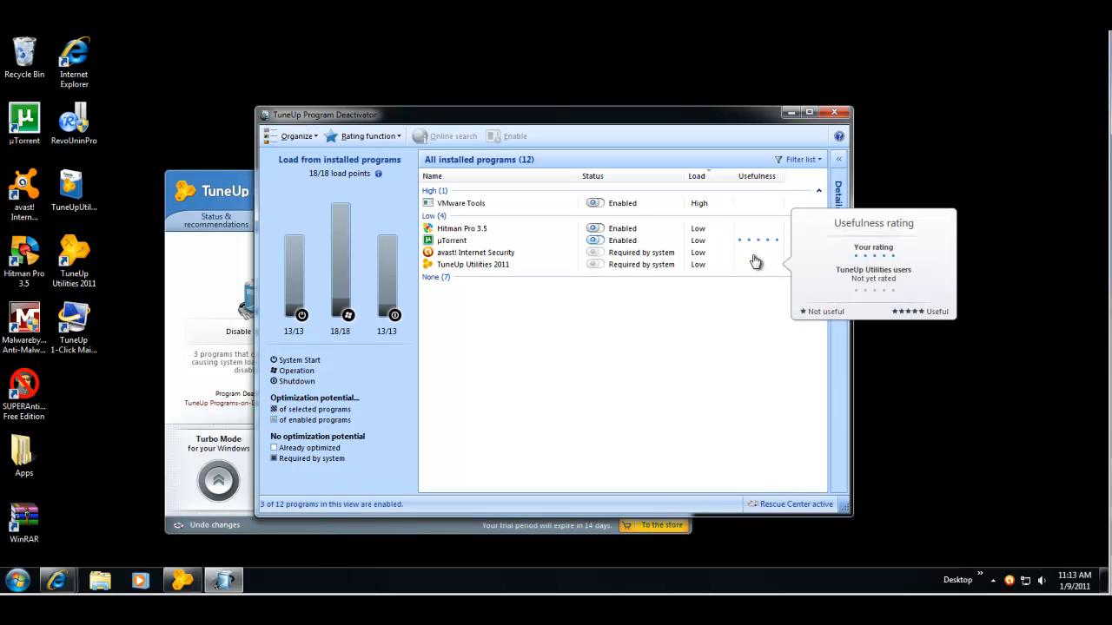
{"action": "left_click_drag", "start_coordinate": [857, 371], "coordinate": [930, 365]}
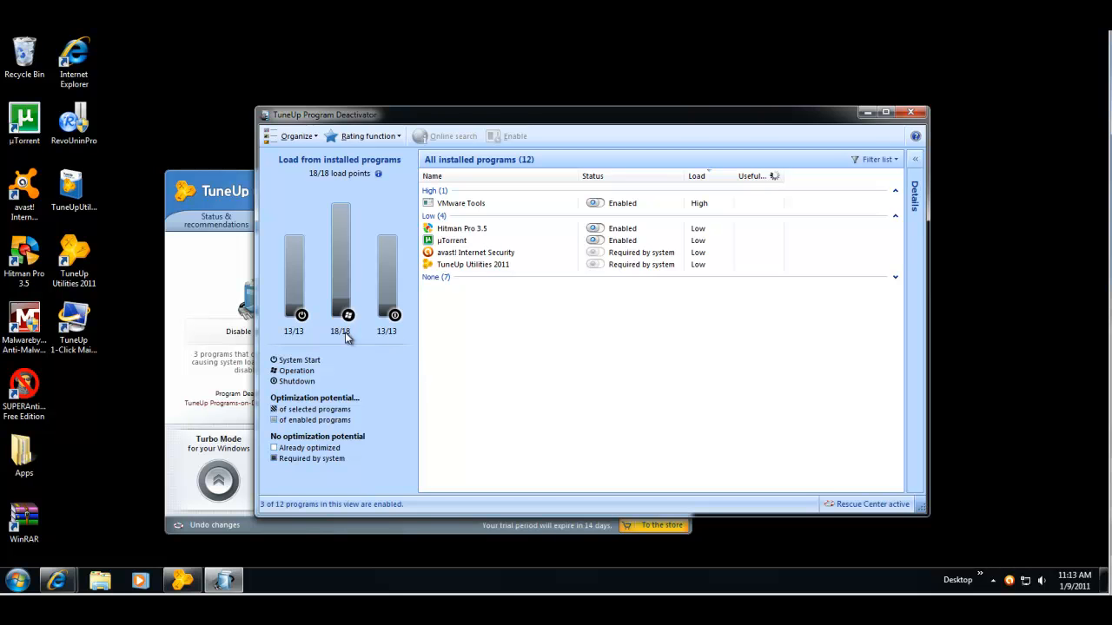
{"action": "left_click_drag", "start_coordinate": [517, 111], "coordinate": [553, 88]}
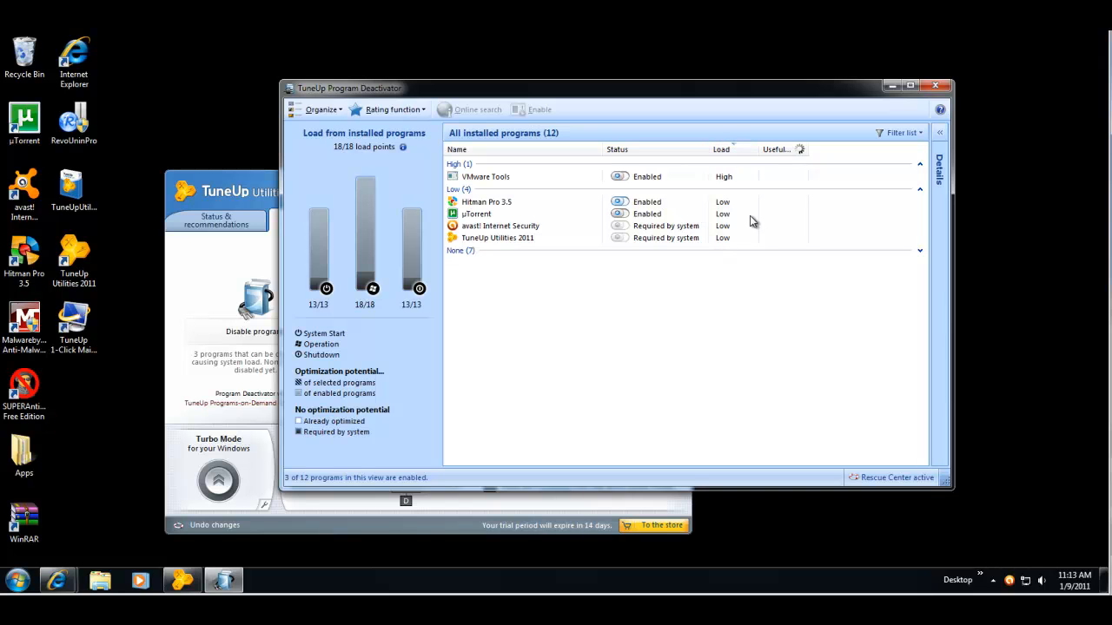
Step: Disable startup of µTorrent and Windows Problem Reporting in StartUp Manager, then close it and Program Deactivator
{"action": "left_click", "coordinate": [254, 182]}
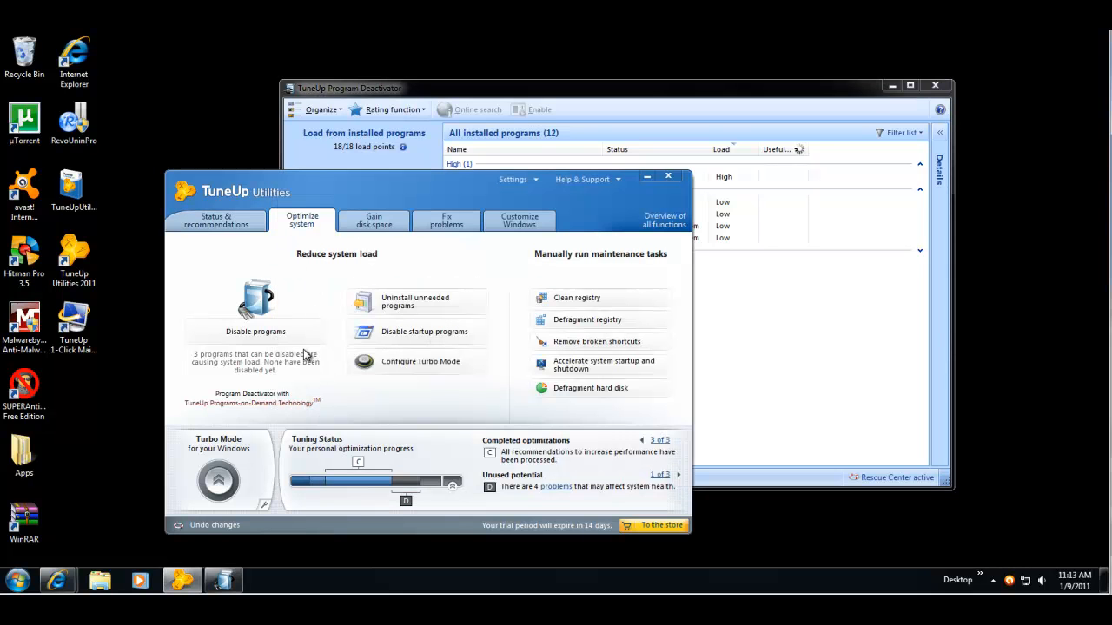
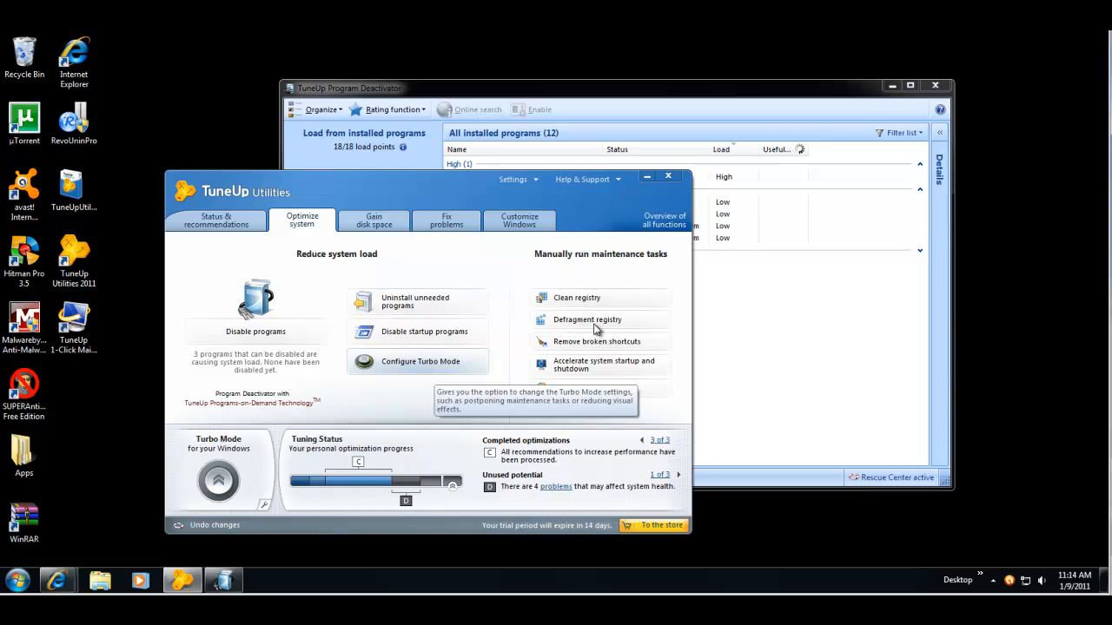
{"action": "left_click", "coordinate": [588, 317]}
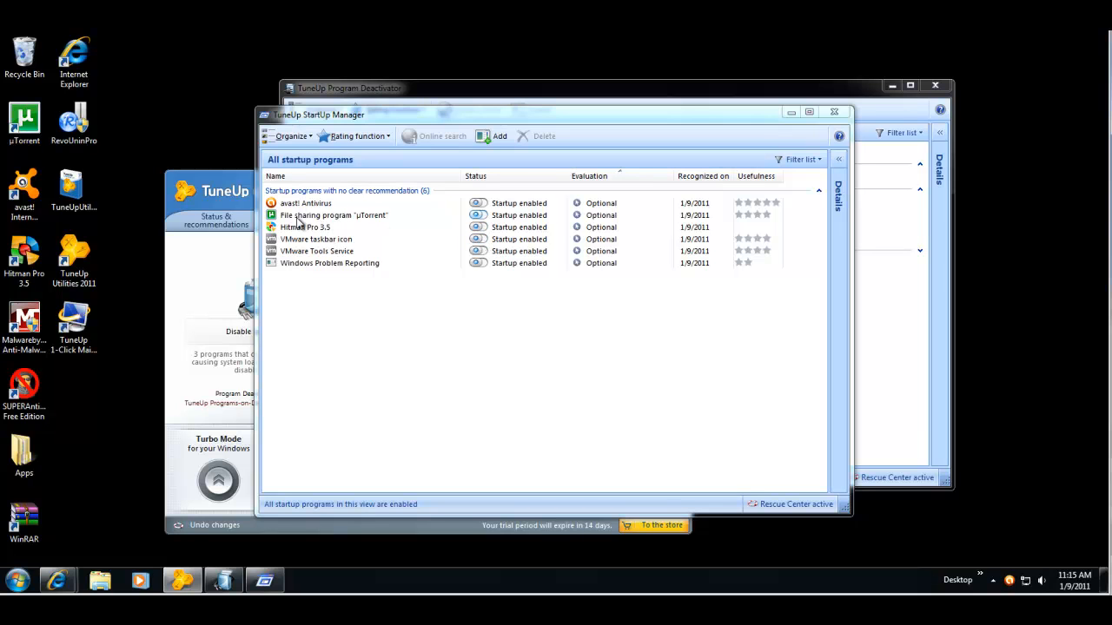
{"action": "left_click", "coordinate": [478, 215]}
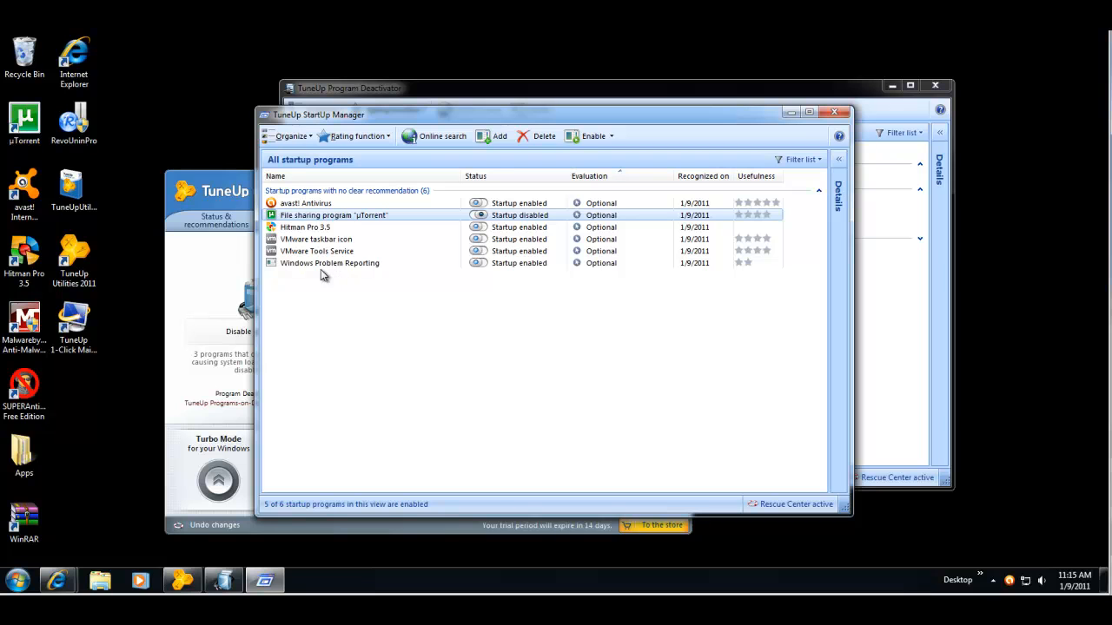
{"action": "left_click", "coordinate": [480, 262]}
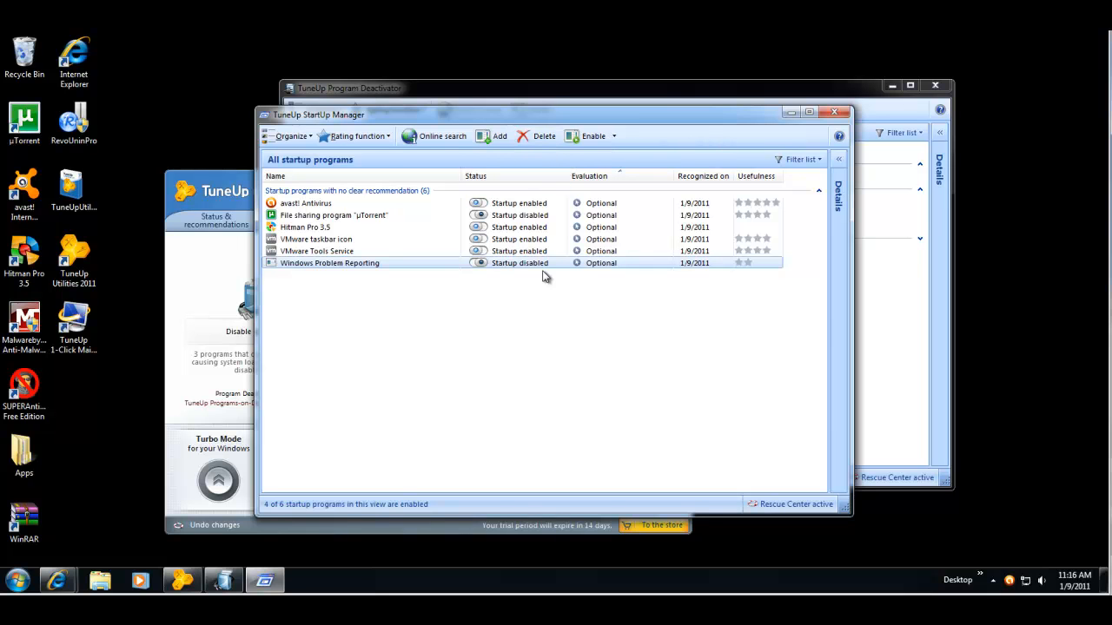
{"action": "left_click", "coordinate": [834, 112]}
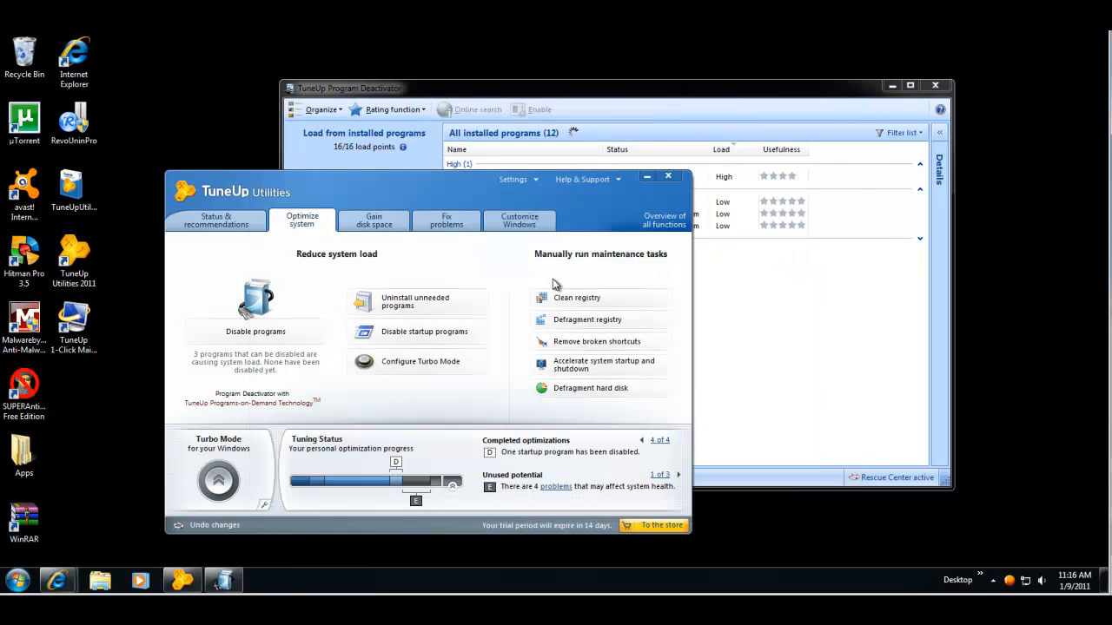
{"action": "left_click", "coordinate": [909, 117]}
{"action": "left_click", "coordinate": [932, 90]}
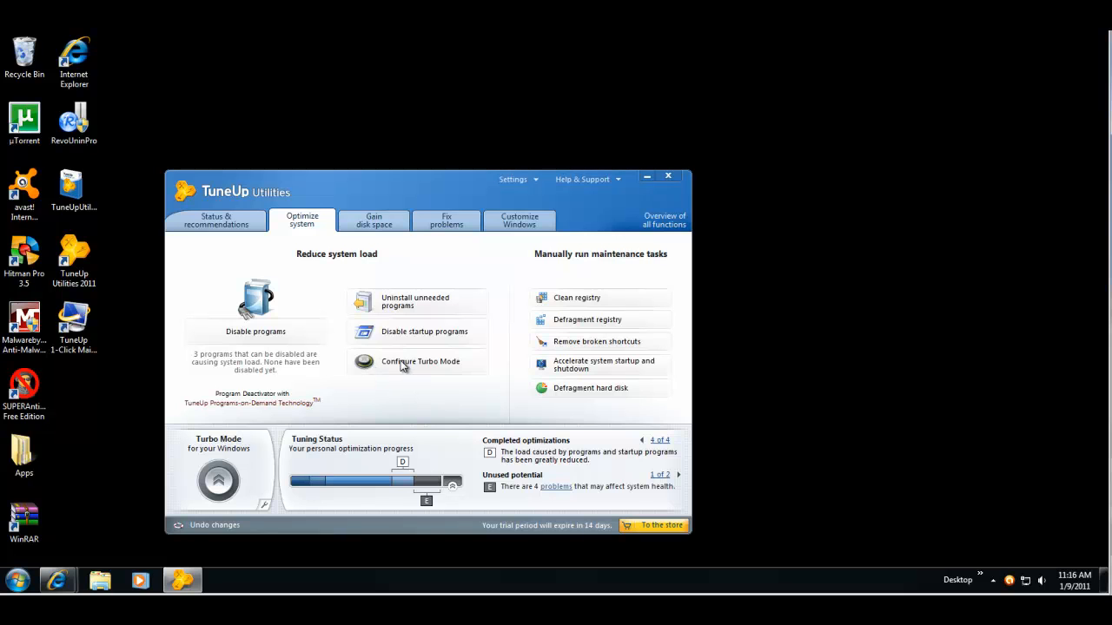
Step: Start configuring Turbo Mode and turn off postponing of scheduled defragmentation and scheduled maintenance tasks
{"action": "left_click", "coordinate": [447, 364]}
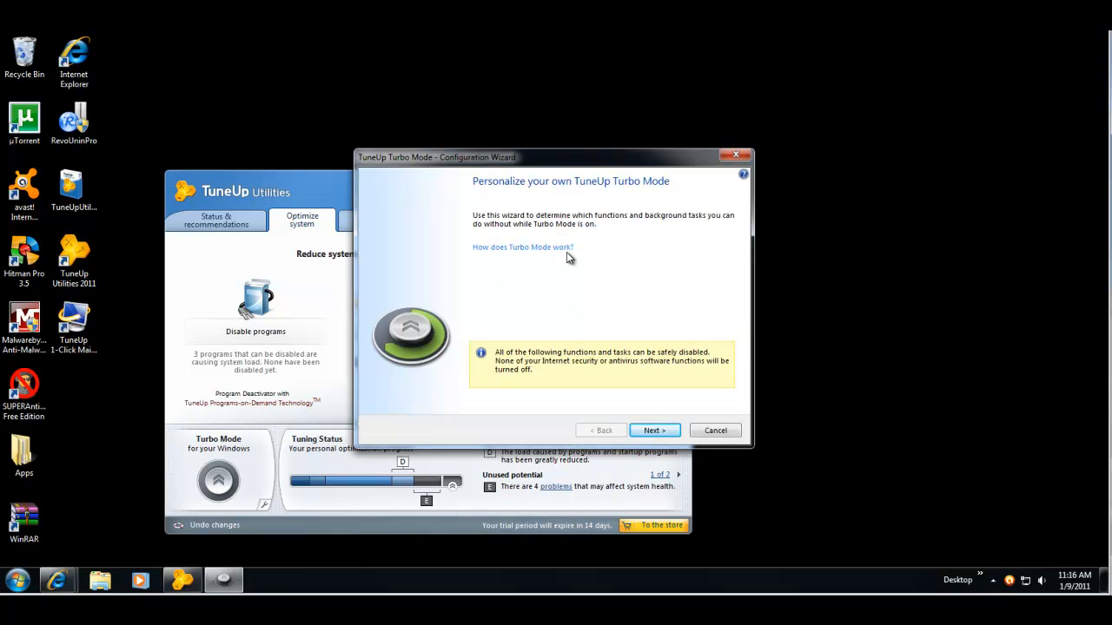
{"action": "left_click", "coordinate": [654, 434]}
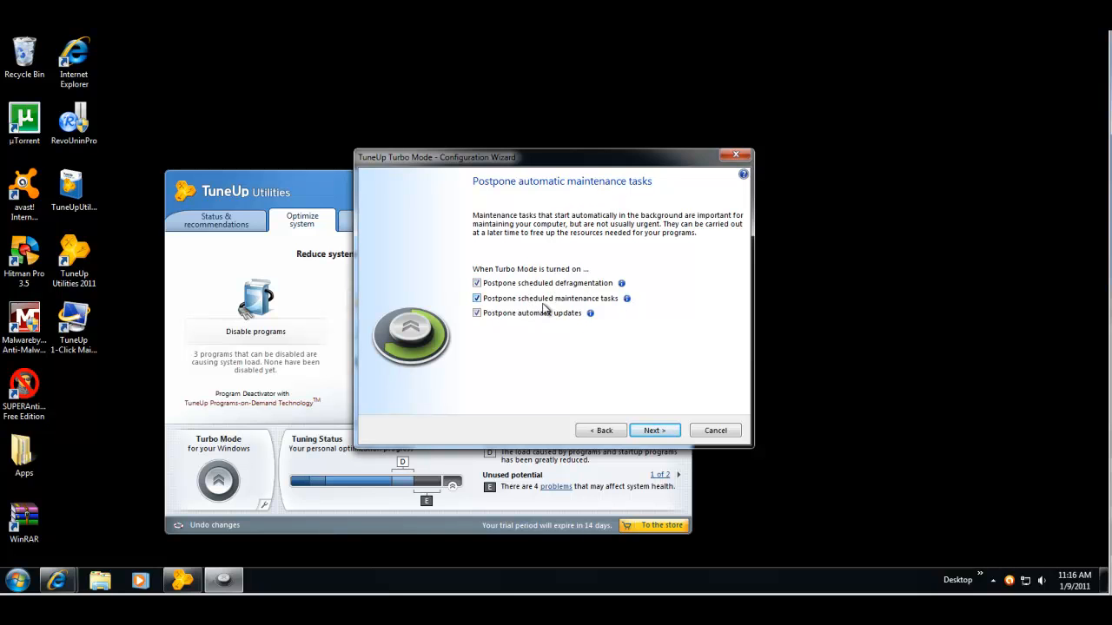
{"action": "left_click", "coordinate": [477, 284]}
{"action": "left_click", "coordinate": [476, 299]}
{"action": "left_click", "coordinate": [476, 314]}
{"action": "left_click", "coordinate": [482, 315]}
{"action": "left_click", "coordinate": [657, 433]}
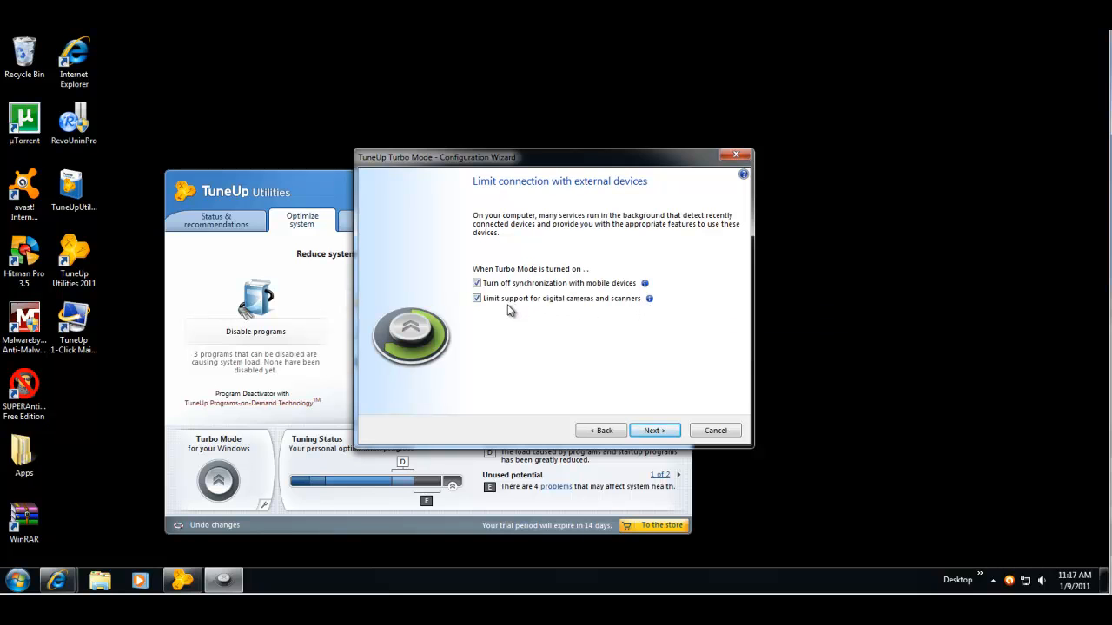
Step: Accept the Turbo Mode limits for external devices and clear both visual effects options, the Aero themes one and the classic window design
{"action": "left_click", "coordinate": [647, 431]}
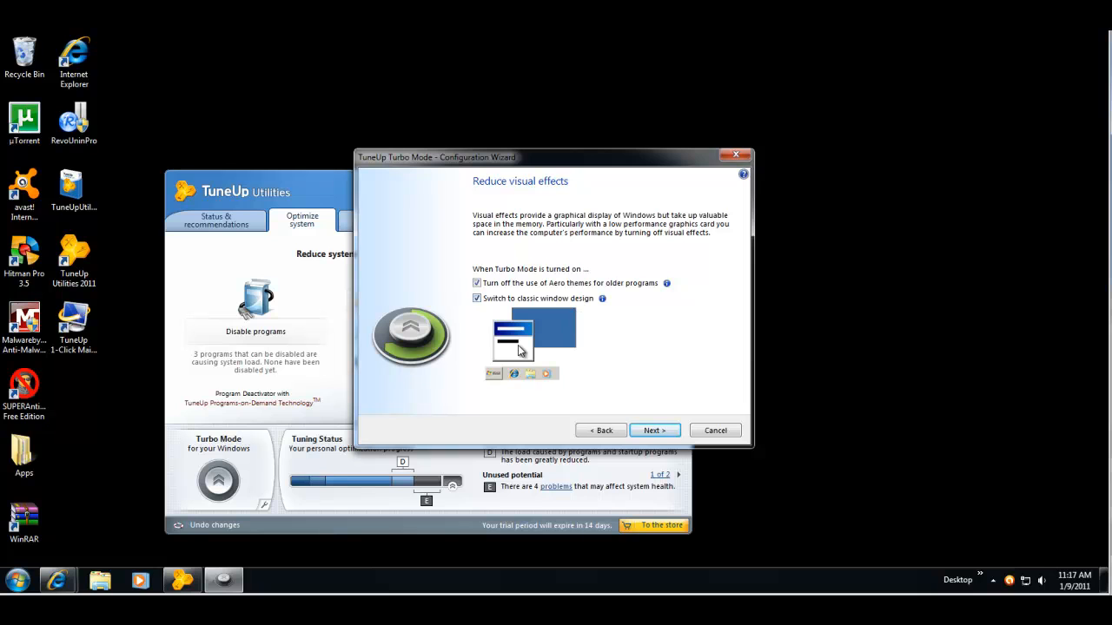
{"action": "left_click", "coordinate": [477, 297]}
{"action": "left_click", "coordinate": [477, 283]}
{"action": "left_click", "coordinate": [653, 428]}
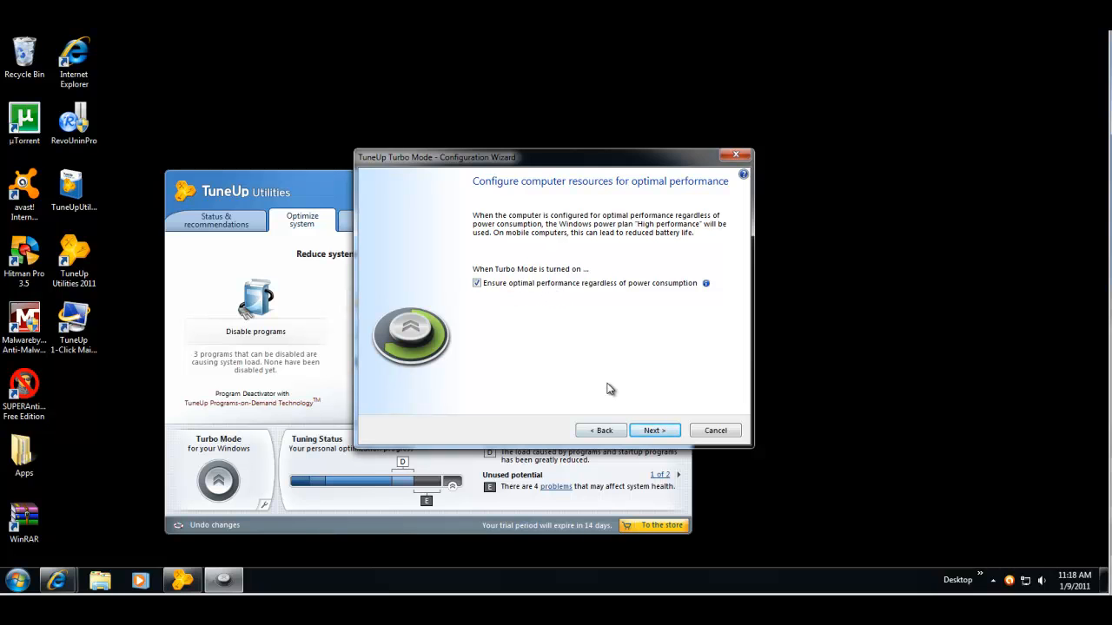
Step: Accept optimal performance regardless of power consumption and deselect turning off Windows Search indexing and support for virtual machines
{"action": "left_click", "coordinate": [664, 438]}
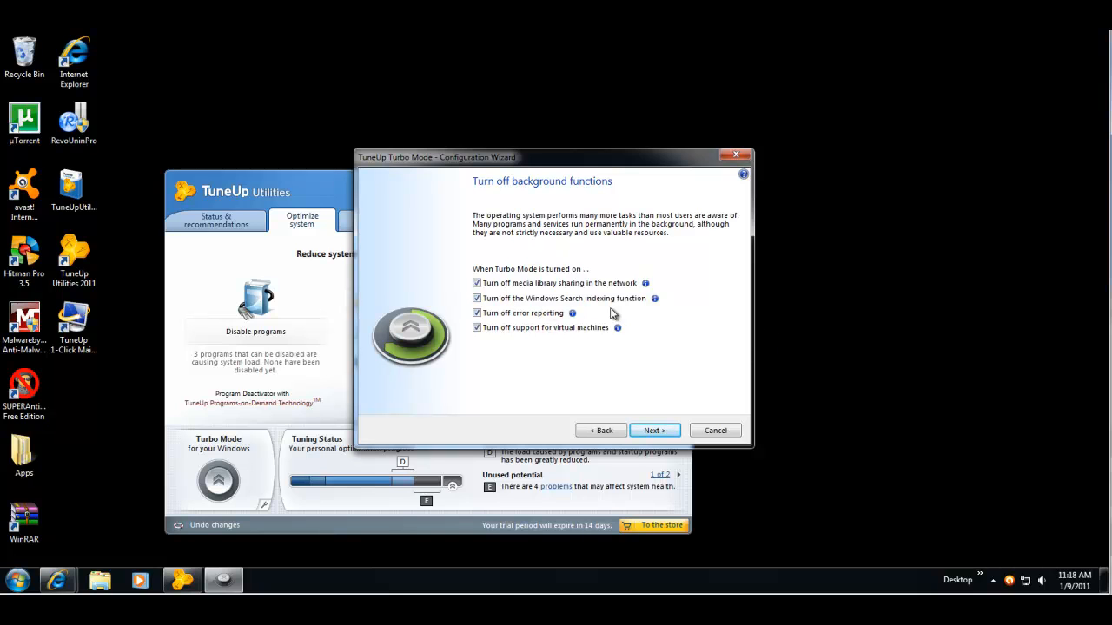
{"action": "left_click", "coordinate": [481, 301]}
{"action": "left_click", "coordinate": [476, 330]}
{"action": "left_click", "coordinate": [659, 439]}
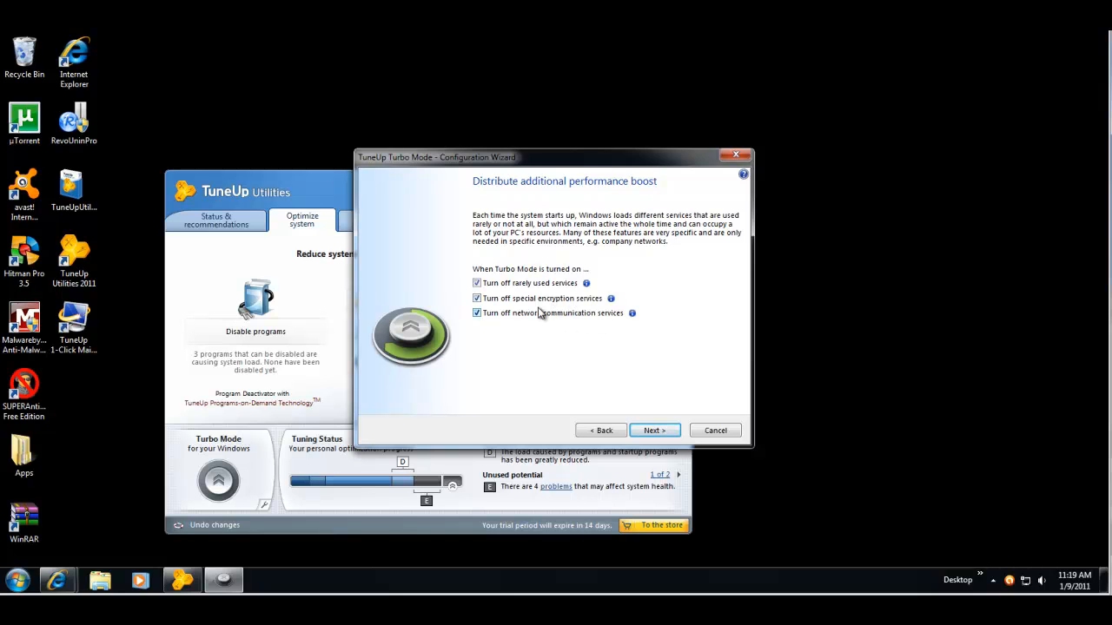
Step: Accept the additional performance boost options, set Turbo Mode to Turn on permanently and finish the configuration
{"action": "left_click", "coordinate": [650, 429]}
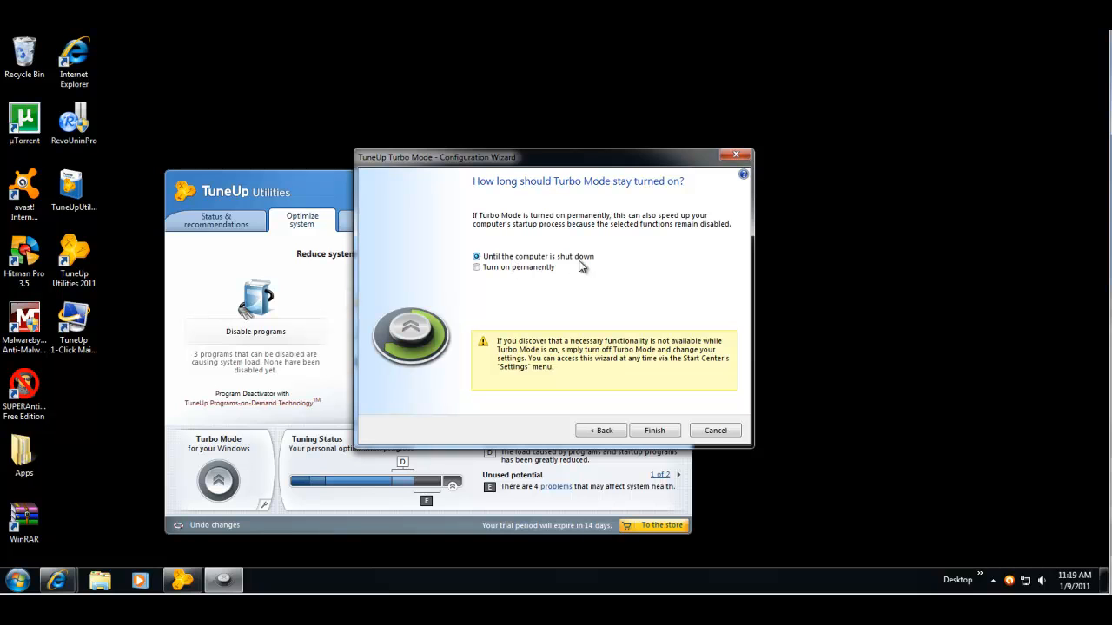
{"action": "left_click", "coordinate": [477, 268]}
{"action": "left_click", "coordinate": [476, 258]}
{"action": "left_click", "coordinate": [476, 267]}
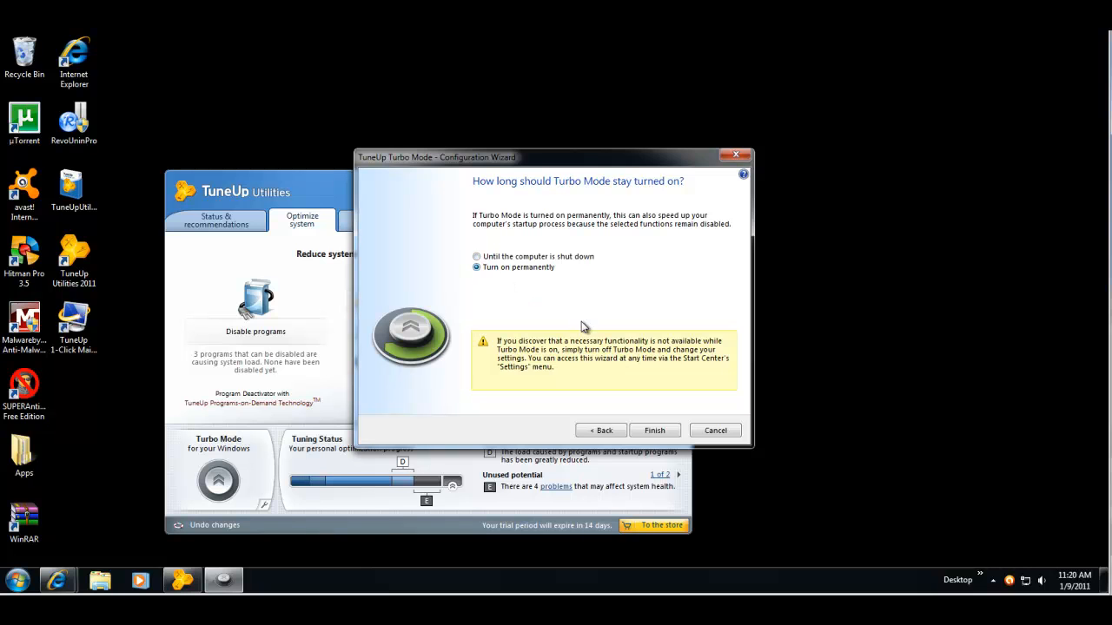
{"action": "left_click", "coordinate": [654, 434]}
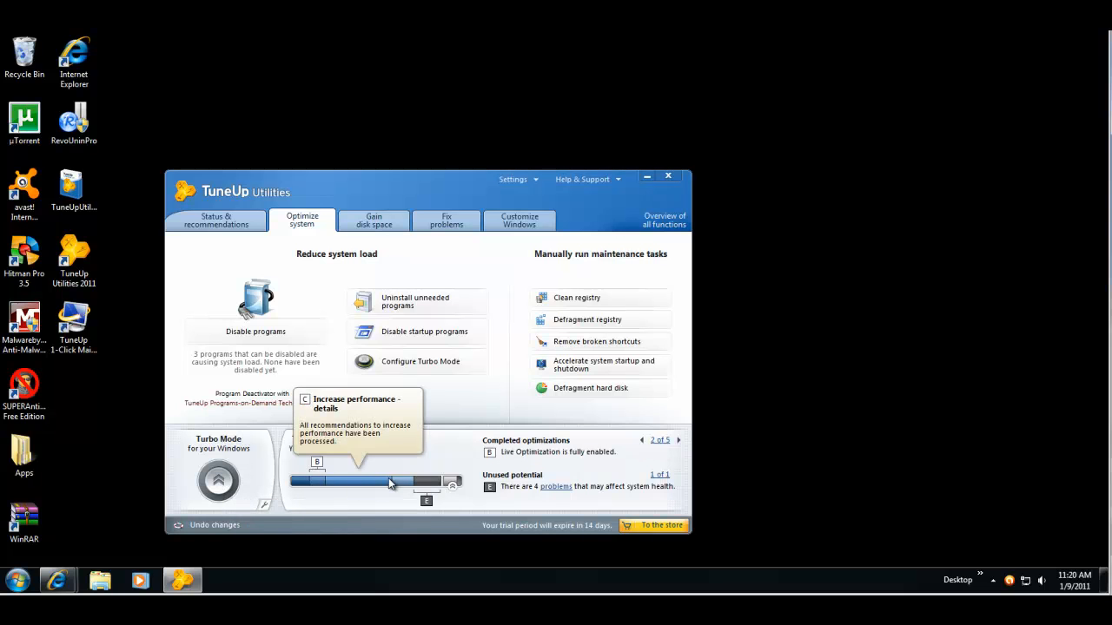
Step: Review the tuning status details and look through the Gain disk space, Fix problems and Customize Windows functions
{"action": "mouse_move", "coordinate": [351, 485]}
{"action": "mouse_move", "coordinate": [423, 486]}
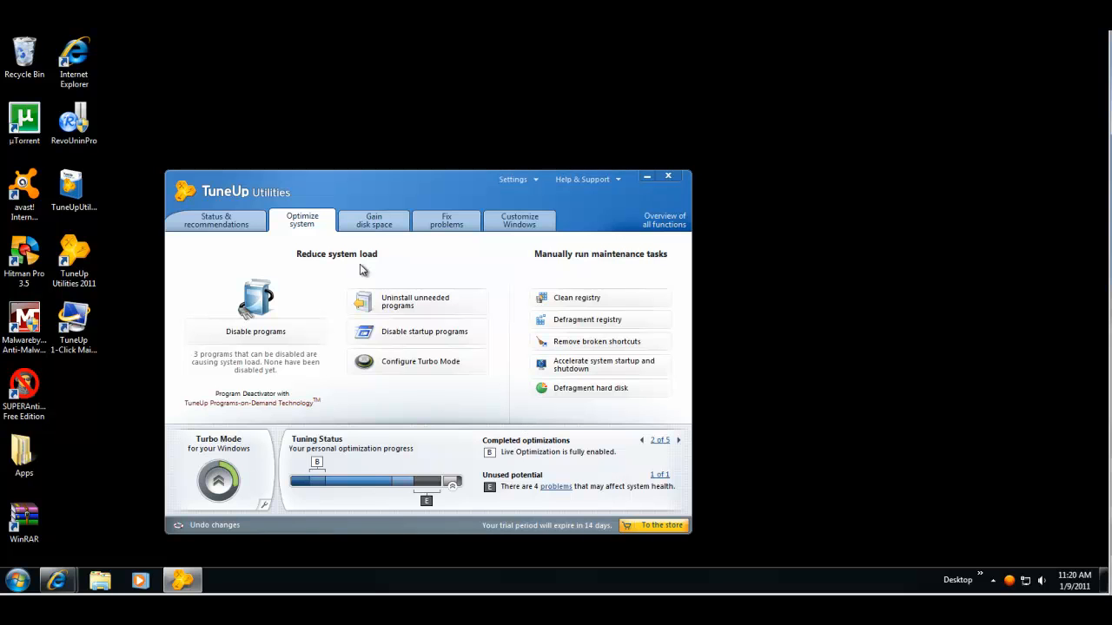
{"action": "left_click", "coordinate": [389, 226]}
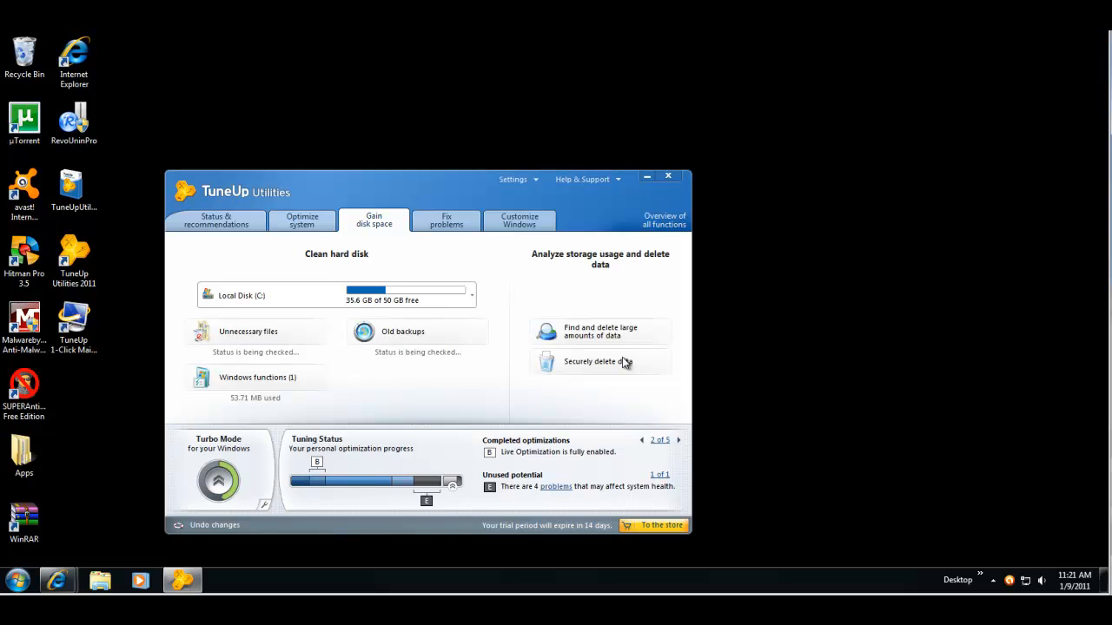
{"action": "left_click", "coordinate": [447, 226]}
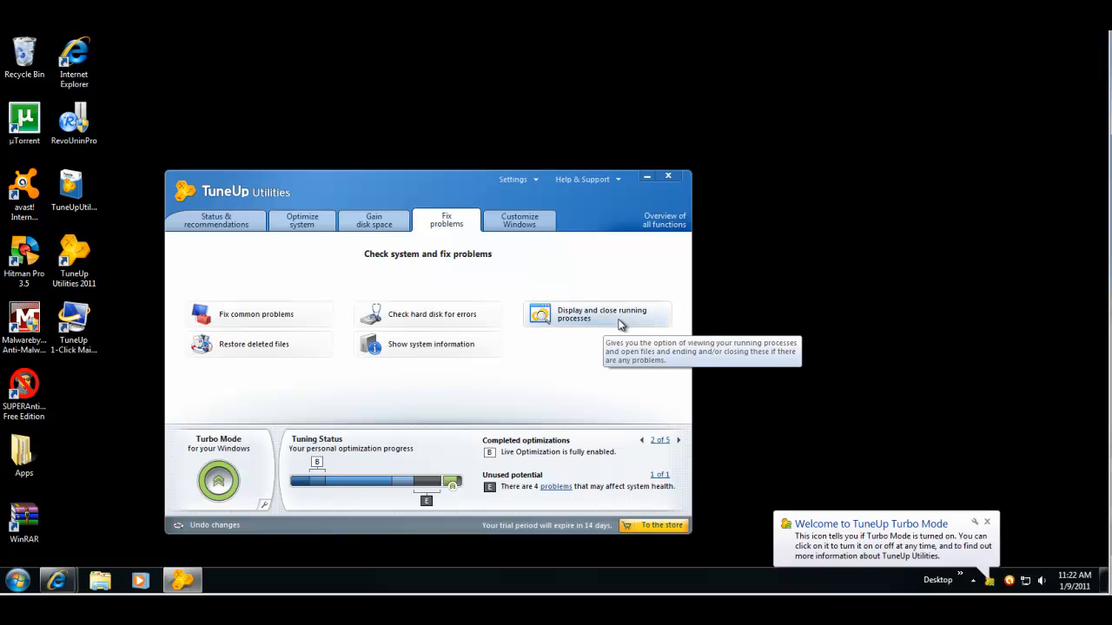
{"action": "left_click", "coordinate": [521, 225]}
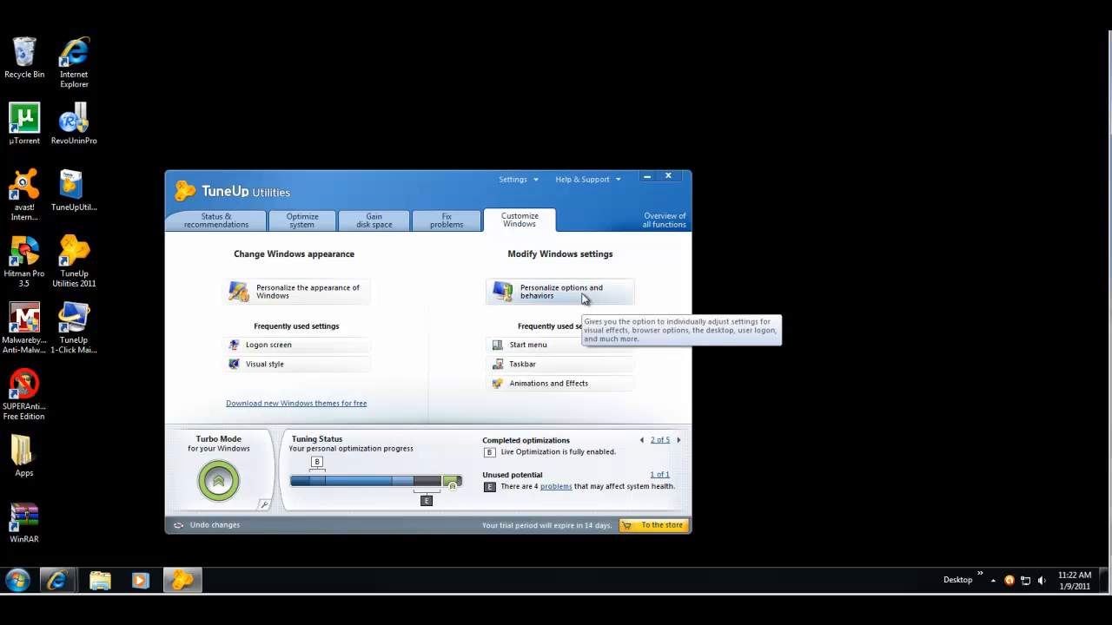
Step: View the logon screen settings in TuneUp Styler, close the Styler and reposition the Start Center window
{"action": "left_click", "coordinate": [287, 347]}
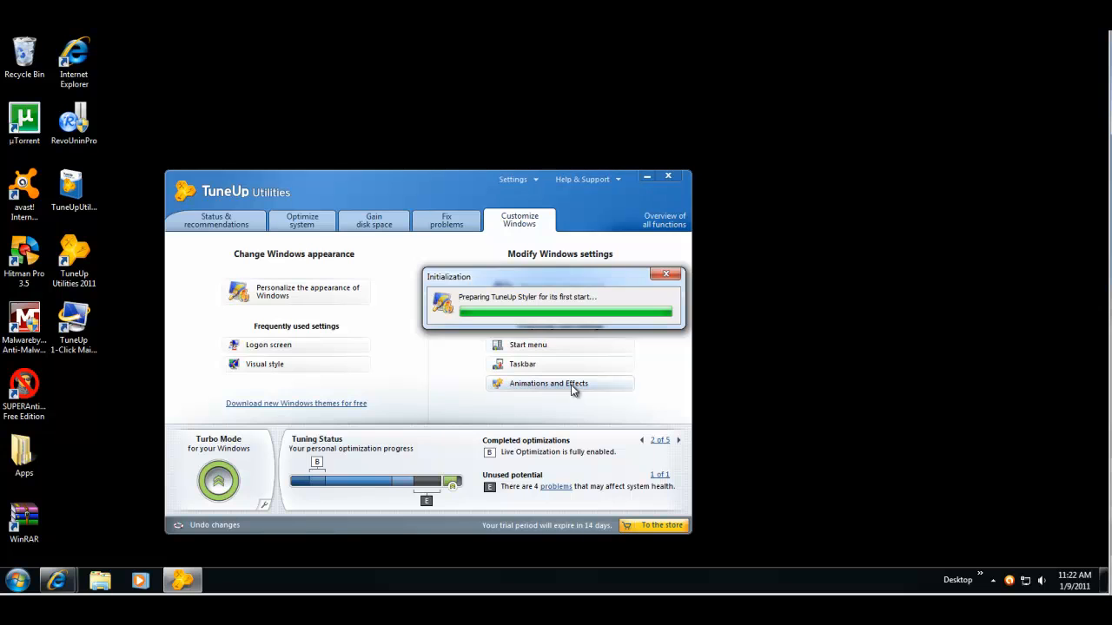
{"action": "left_click", "coordinate": [569, 342]}
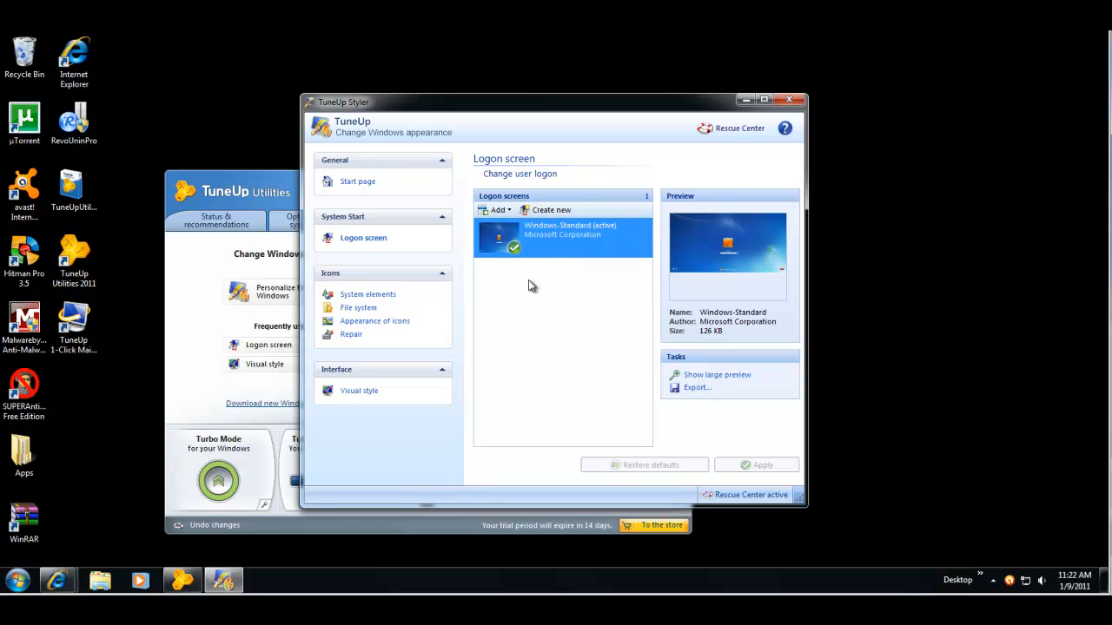
{"action": "left_click_drag", "start_coordinate": [585, 110], "coordinate": [866, 163]}
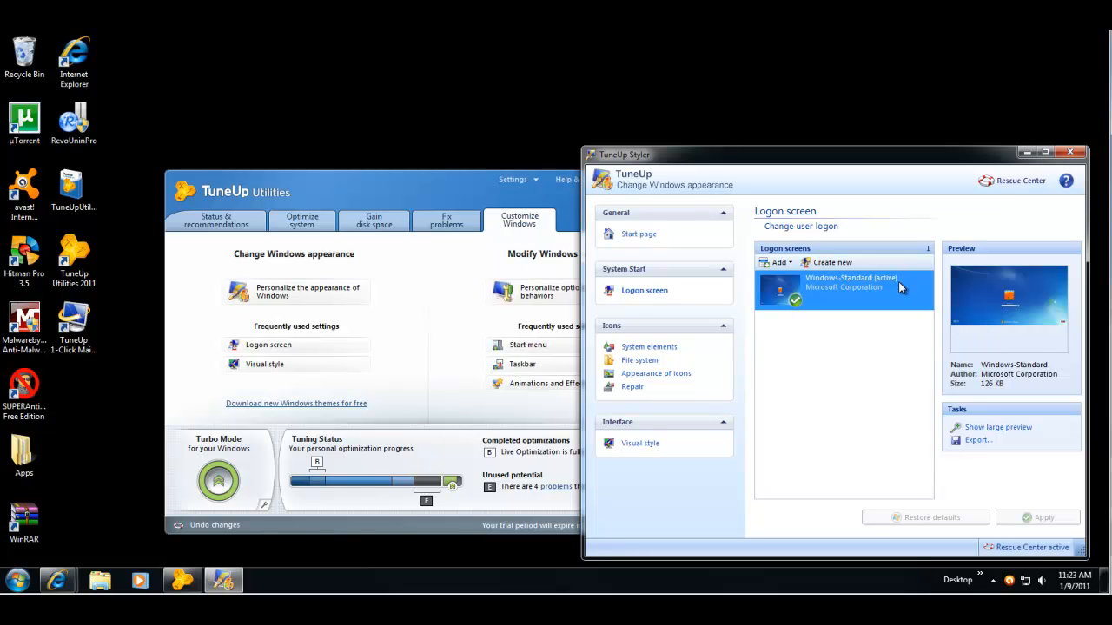
{"action": "left_click", "coordinate": [1069, 153]}
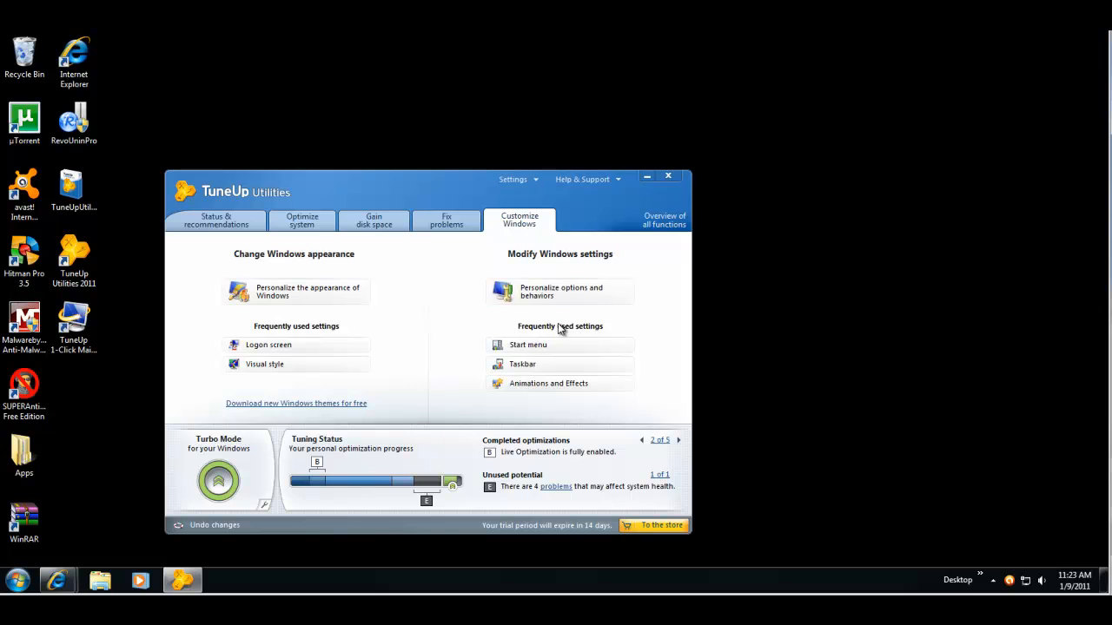
{"action": "left_click_drag", "start_coordinate": [587, 200], "coordinate": [653, 184]}
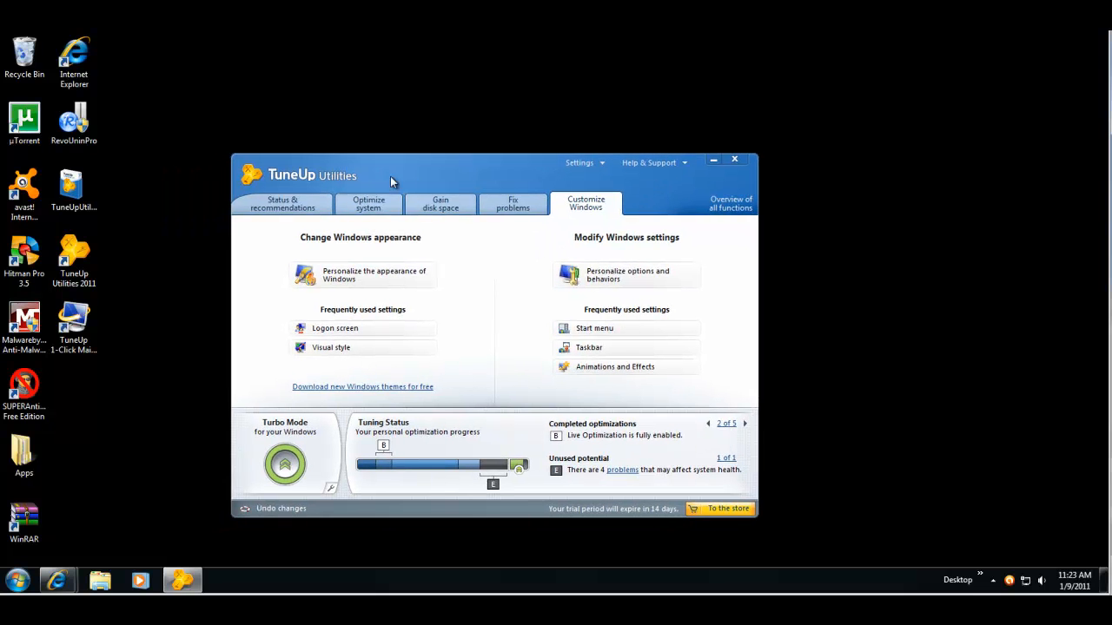
{"action": "left_click_drag", "start_coordinate": [450, 171], "coordinate": [496, 154]}
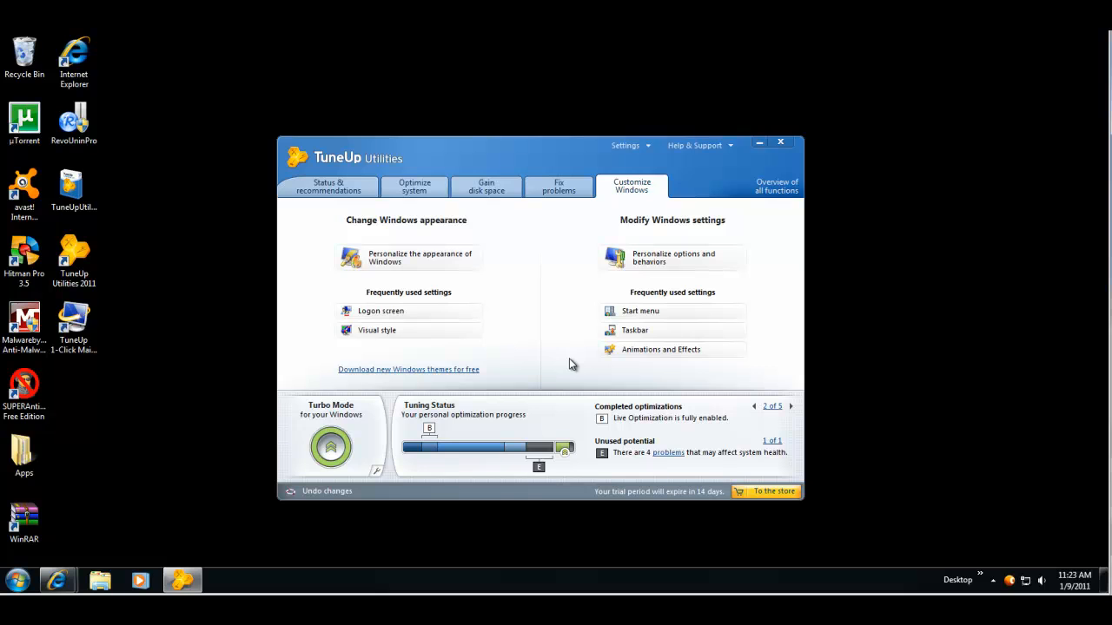
Step: Open the process list in Windows Task Manager and select the TuneUp Utilities - Start Center process
{"action": "right_click", "coordinate": [693, 584]}
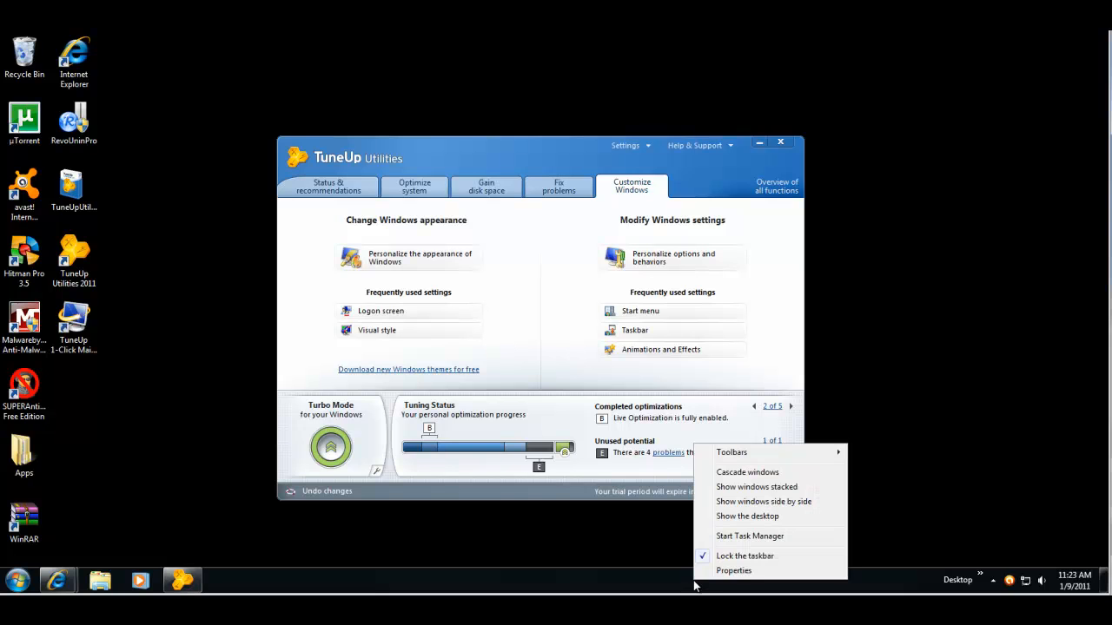
{"action": "left_click", "coordinate": [780, 539]}
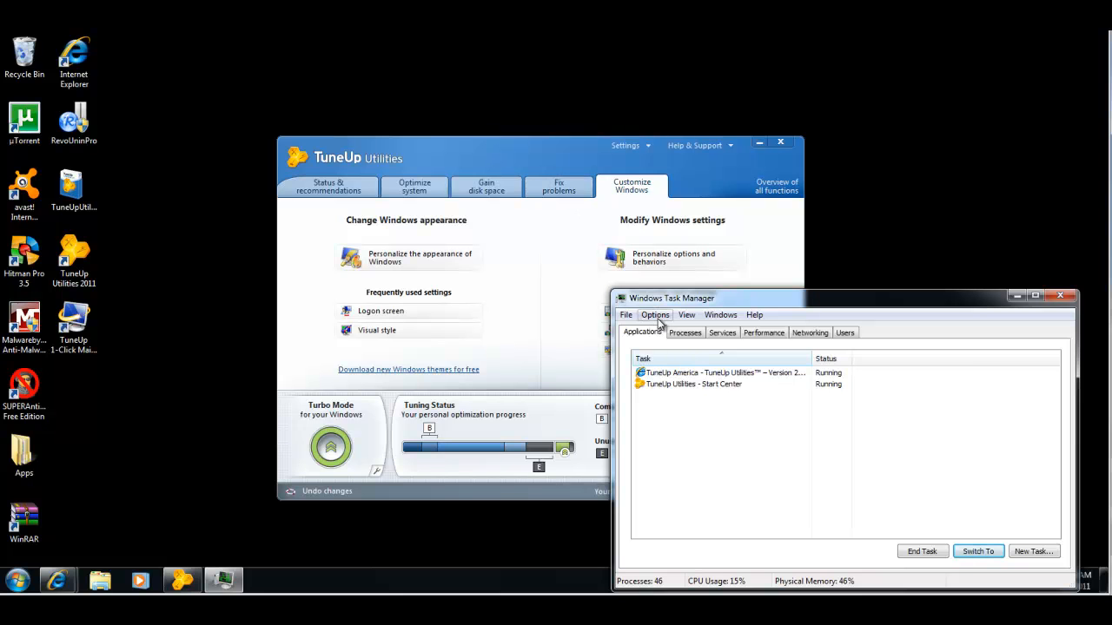
{"action": "left_click", "coordinate": [693, 335]}
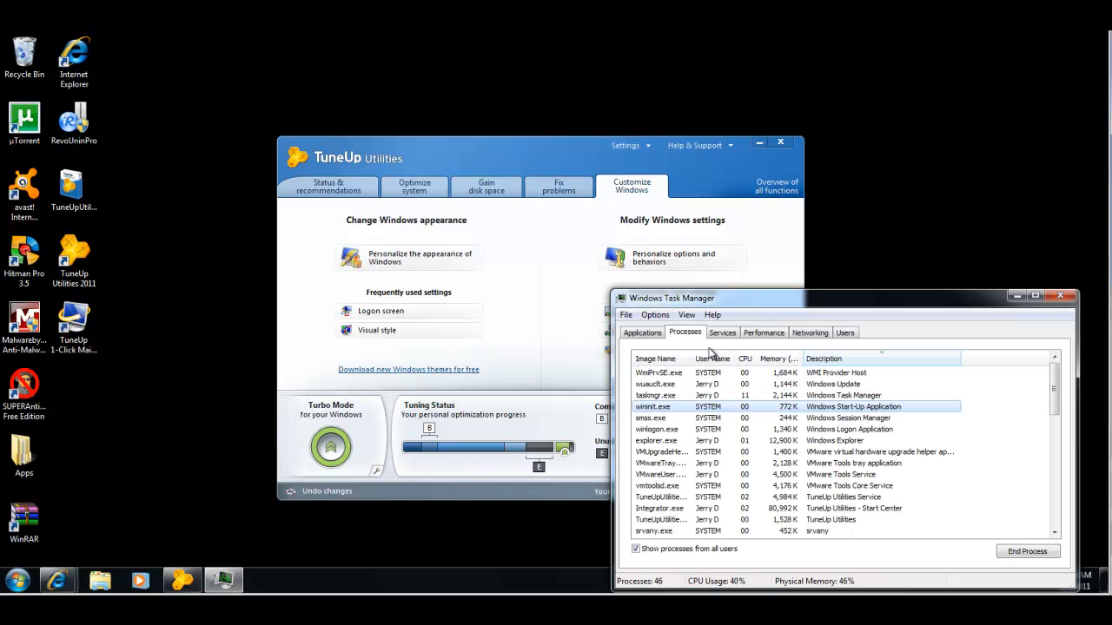
{"action": "scroll", "coordinate": [834, 439], "scroll_direction": "down", "scroll_amount": 1}
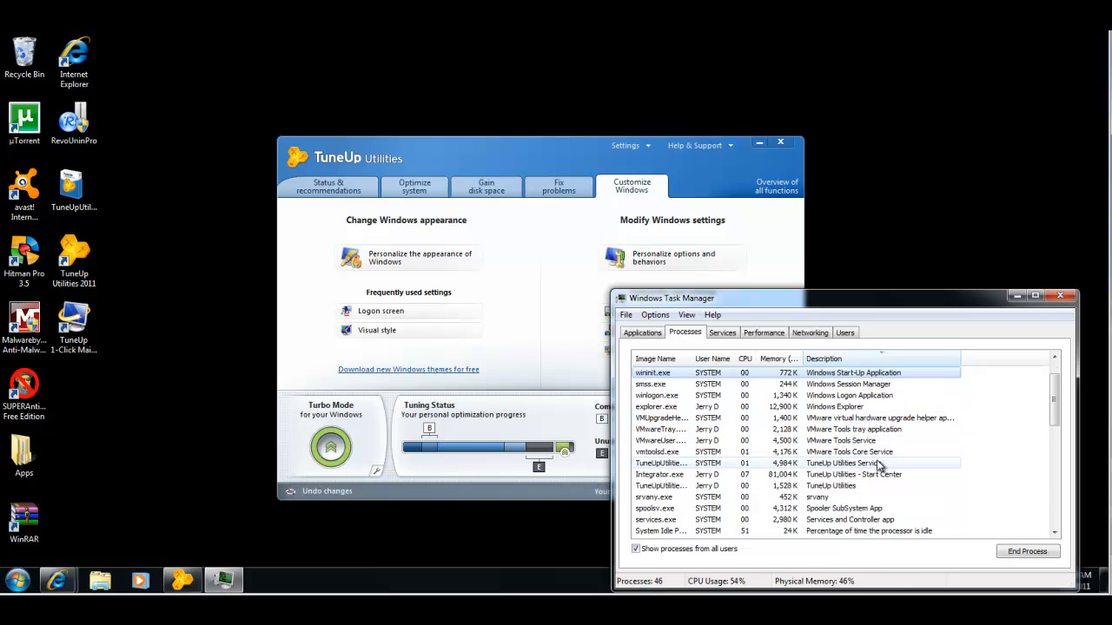
{"action": "left_click", "coordinate": [882, 476]}
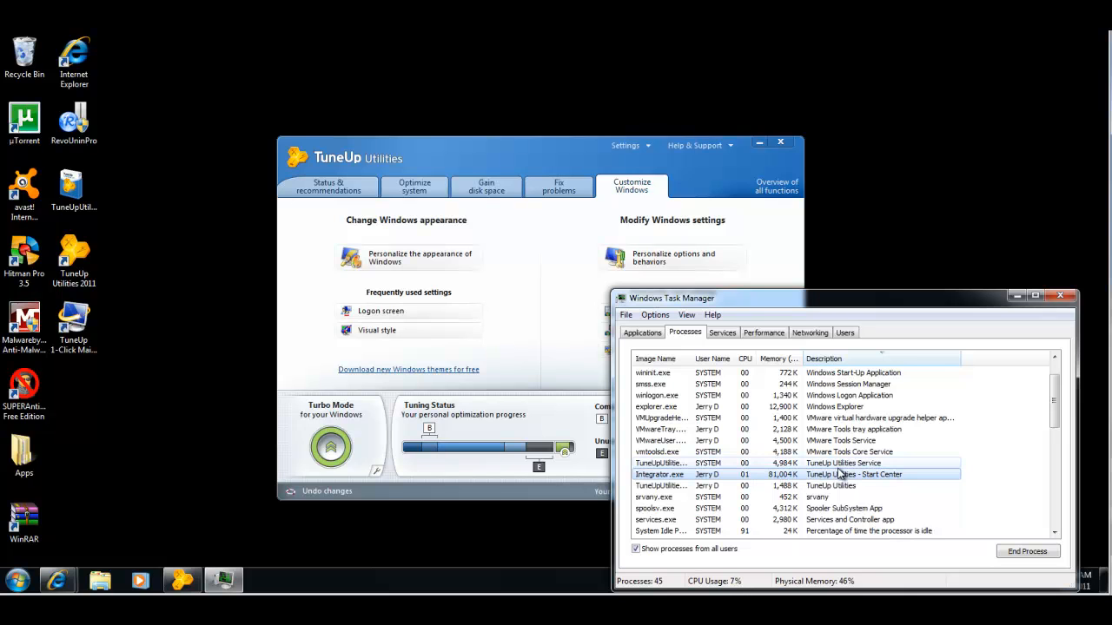
Step: Sort the processes by memory usage and check the entry of the TuneUp Start Center process, Integrator.exe
{"action": "left_click", "coordinate": [782, 358]}
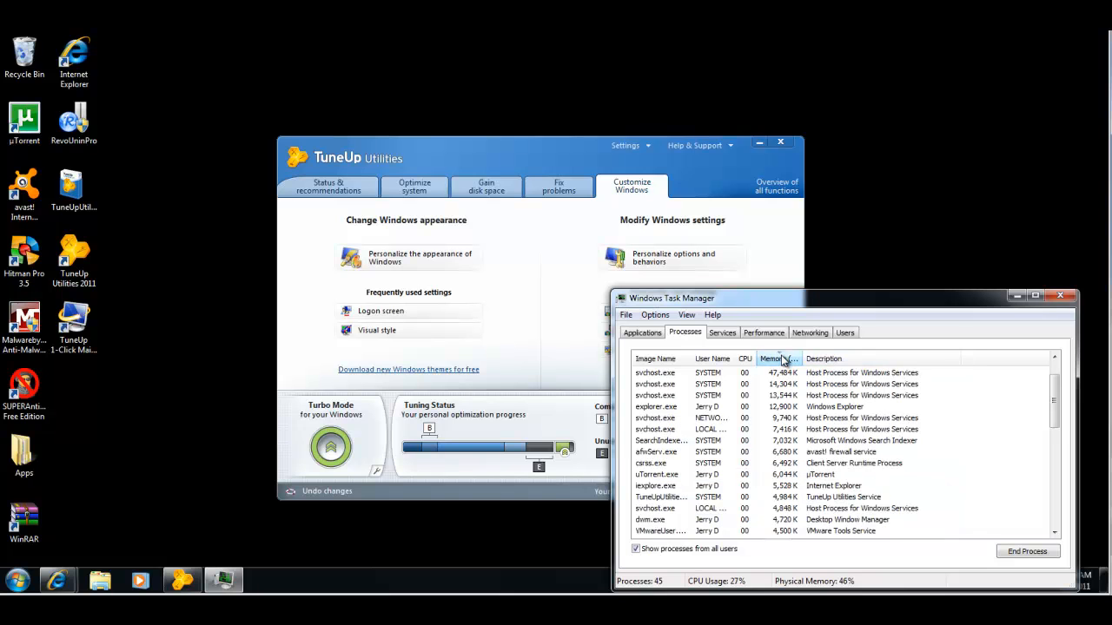
{"action": "scroll", "coordinate": [813, 385], "scroll_direction": "up", "scroll_amount": 1}
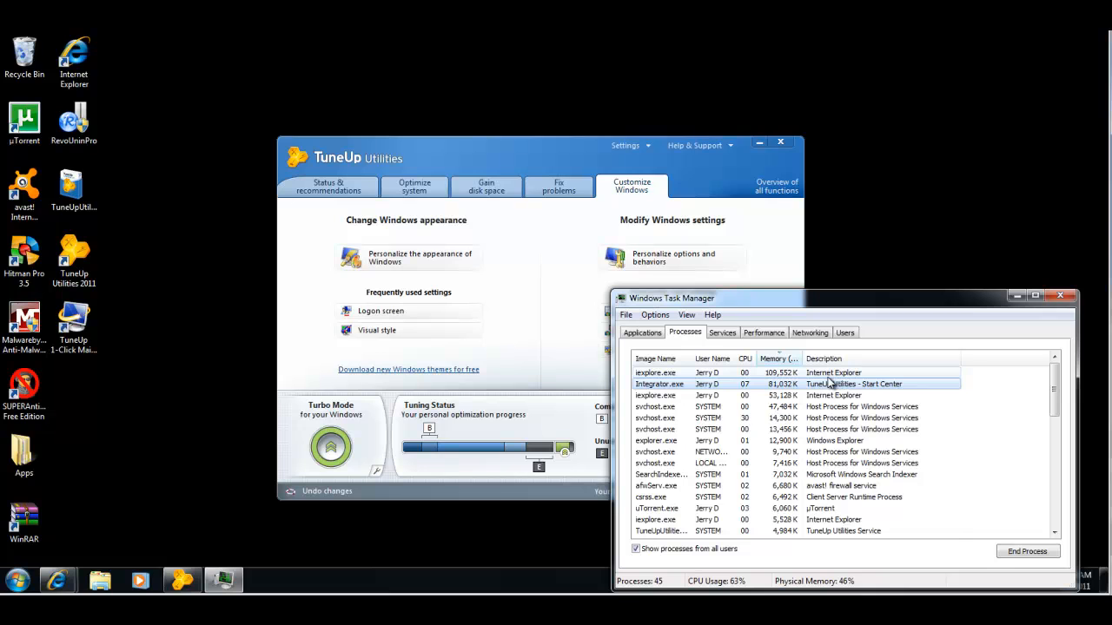
{"action": "left_click", "coordinate": [800, 384]}
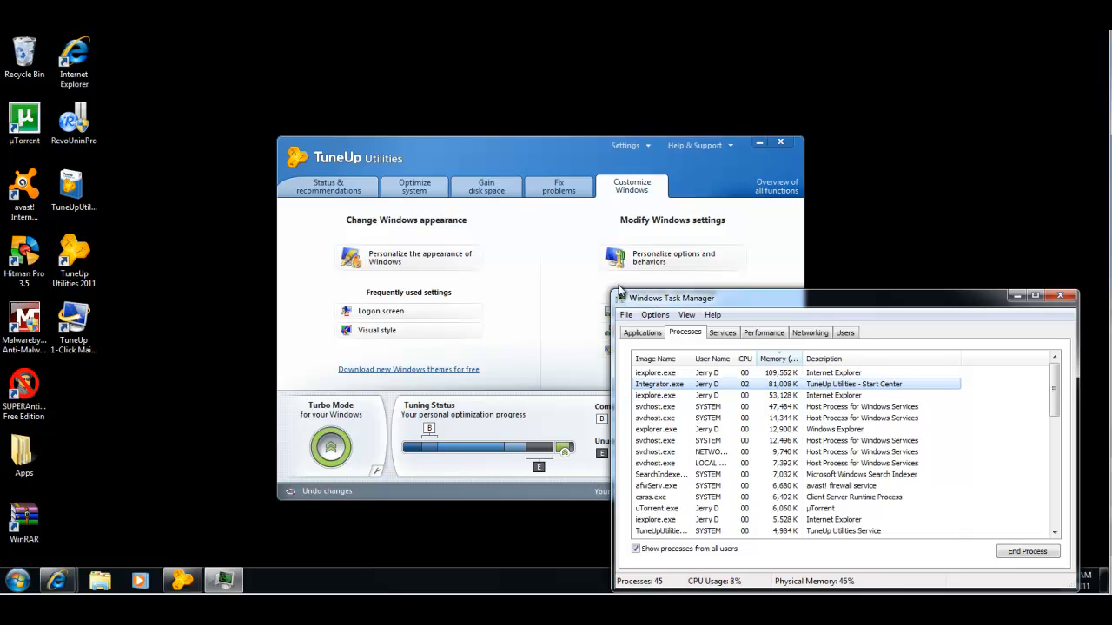
Step: Place the TuneUp Start Center window beside Task Manager and compare it with the memory use of Integrator.exe
{"action": "left_click_drag", "start_coordinate": [465, 156], "coordinate": [308, 131]}
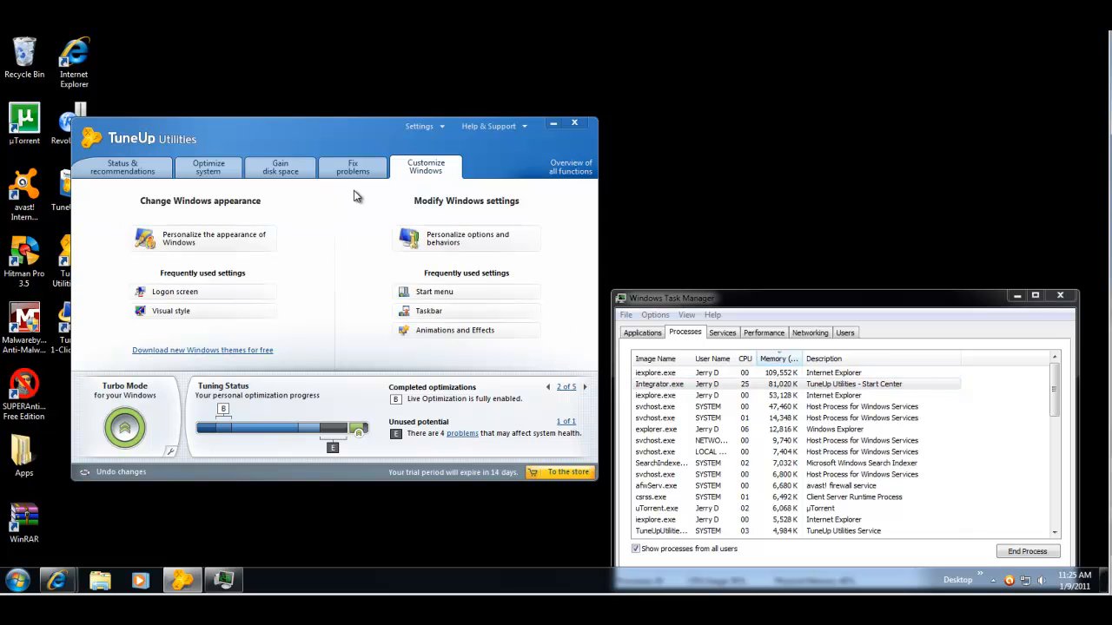
{"action": "left_click_drag", "start_coordinate": [343, 136], "coordinate": [327, 157]}
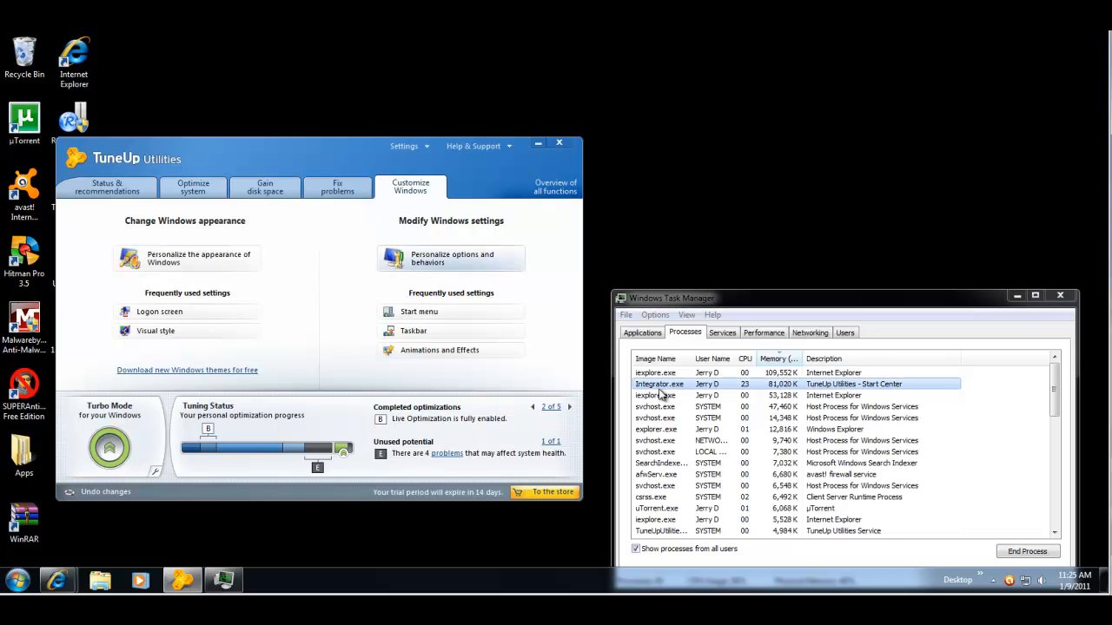
{"action": "left_click", "coordinate": [771, 386]}
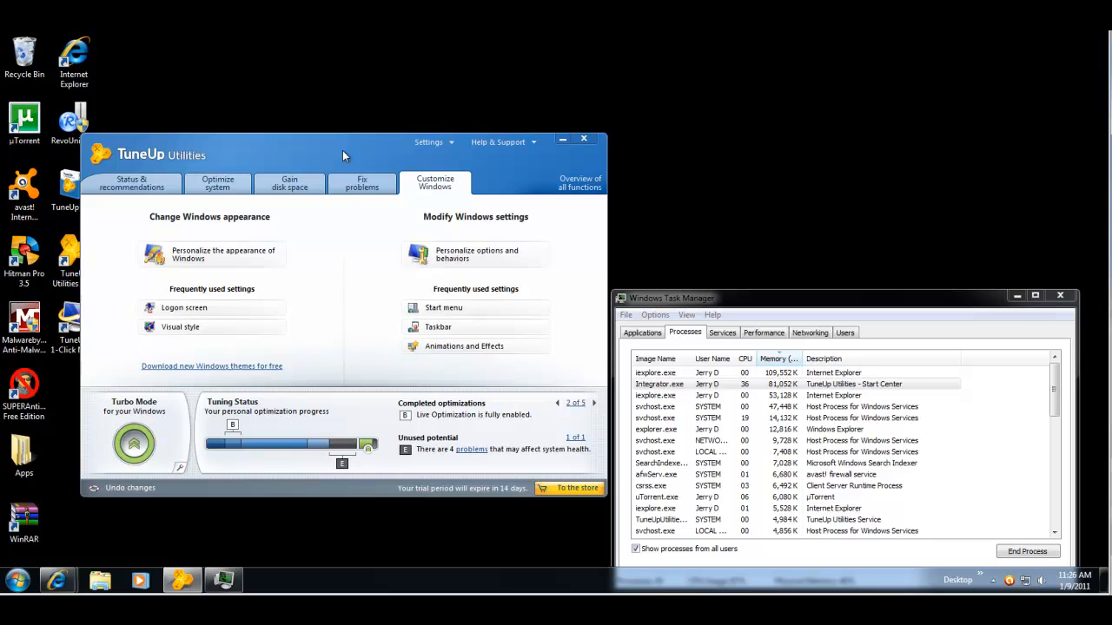
{"action": "mouse_move", "coordinate": [345, 151]}
{"action": "left_mouse_down"}
{"action": "mouse_move", "coordinate": [313, 164]}
{"action": "mouse_move", "coordinate": [338, 170]}
{"action": "left_mouse_up"}
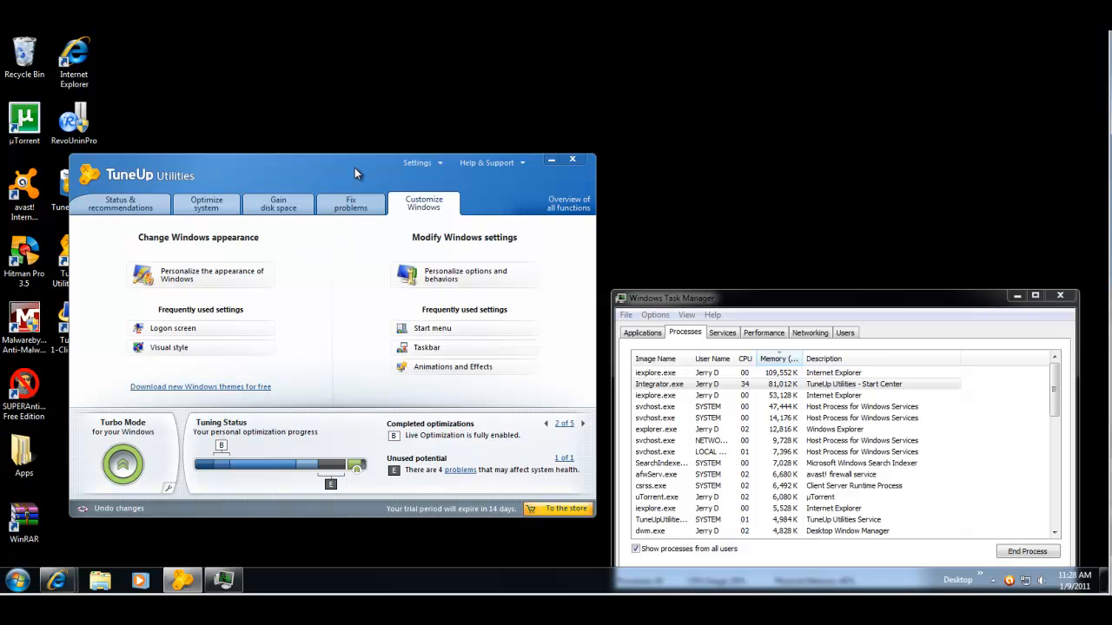
{"action": "left_click_drag", "start_coordinate": [354, 167], "coordinate": [370, 162]}
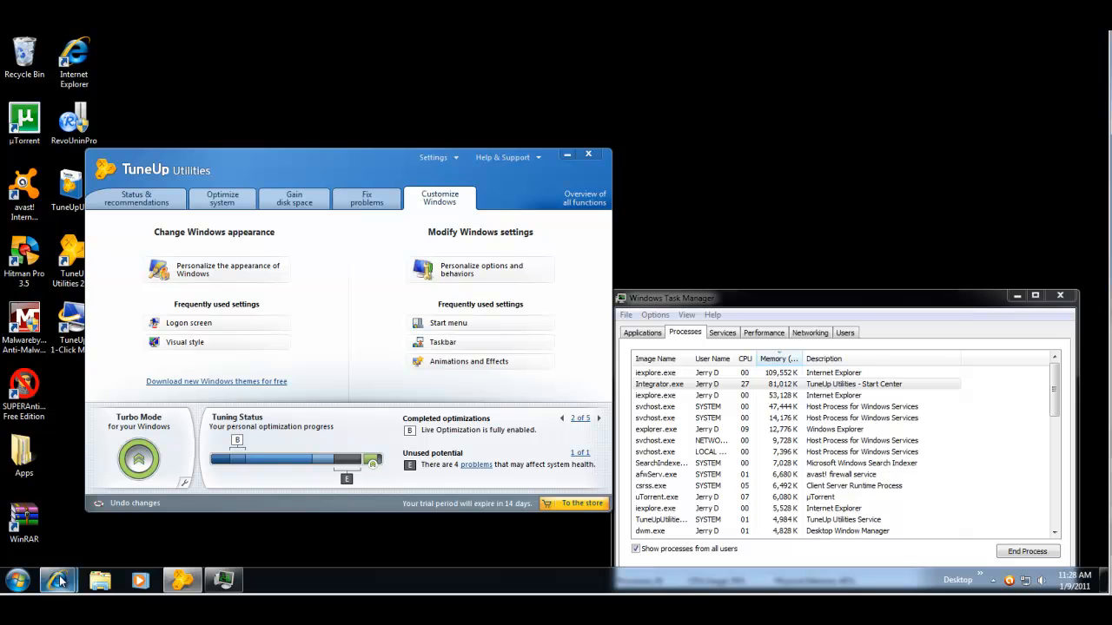
Step: Open a new Internet Explorer window and close both Task Manager and the TuneUp Start Center
{"action": "mouse_move", "coordinate": [57, 580]}
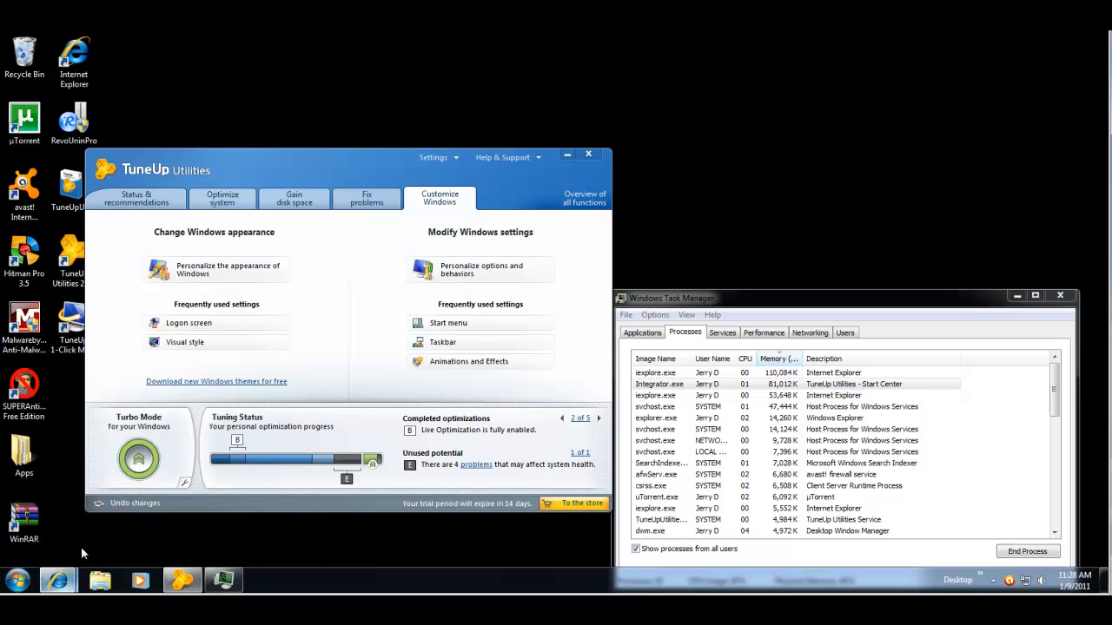
{"action": "right_click", "coordinate": [59, 578]}
{"action": "left_click", "coordinate": [74, 513]}
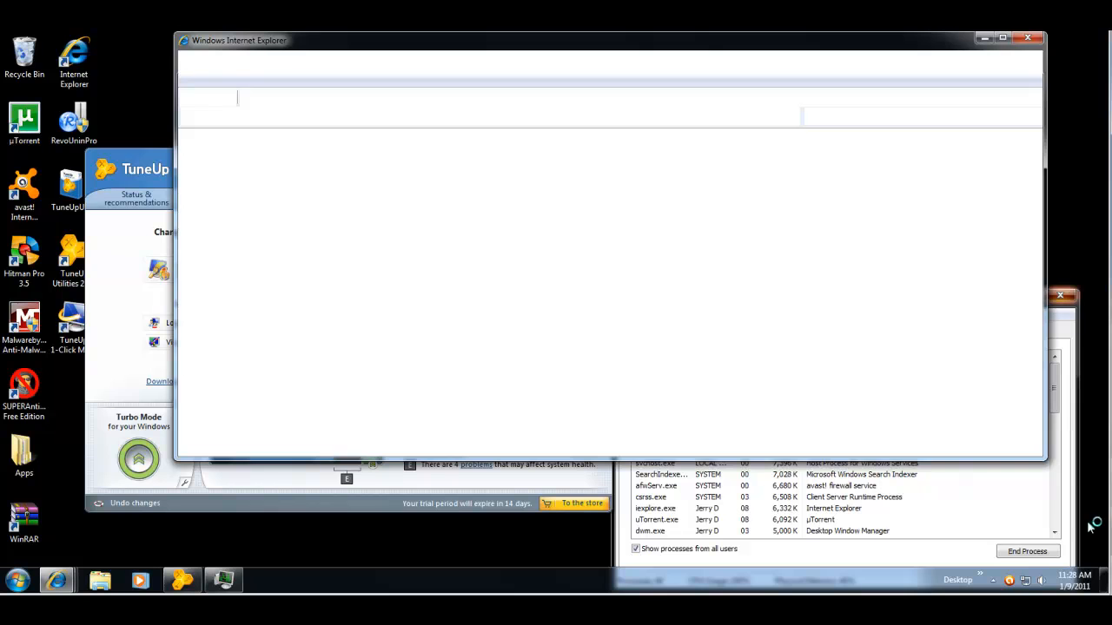
{"action": "left_click", "coordinate": [1061, 297]}
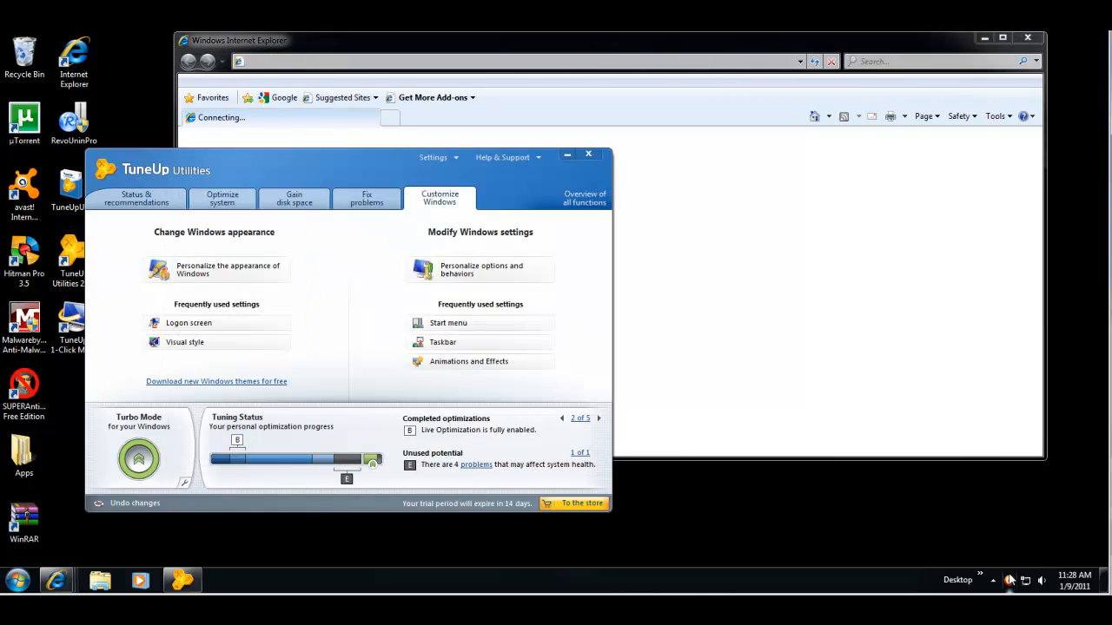
{"action": "left_click", "coordinate": [588, 155]}
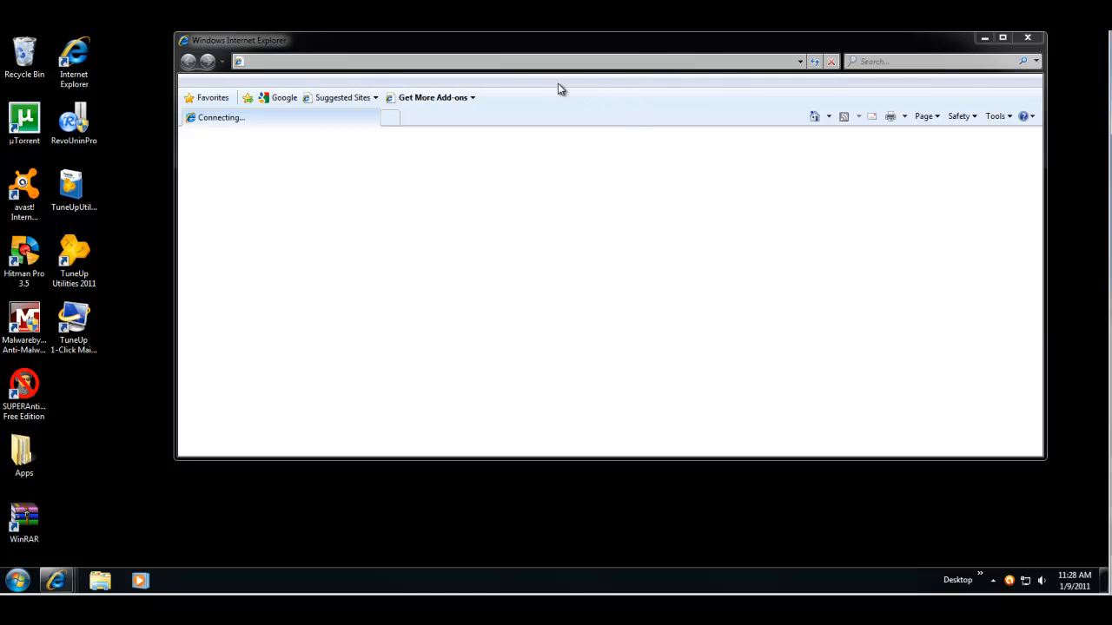
{"action": "left_click_drag", "start_coordinate": [315, 42], "coordinate": [293, 89]}
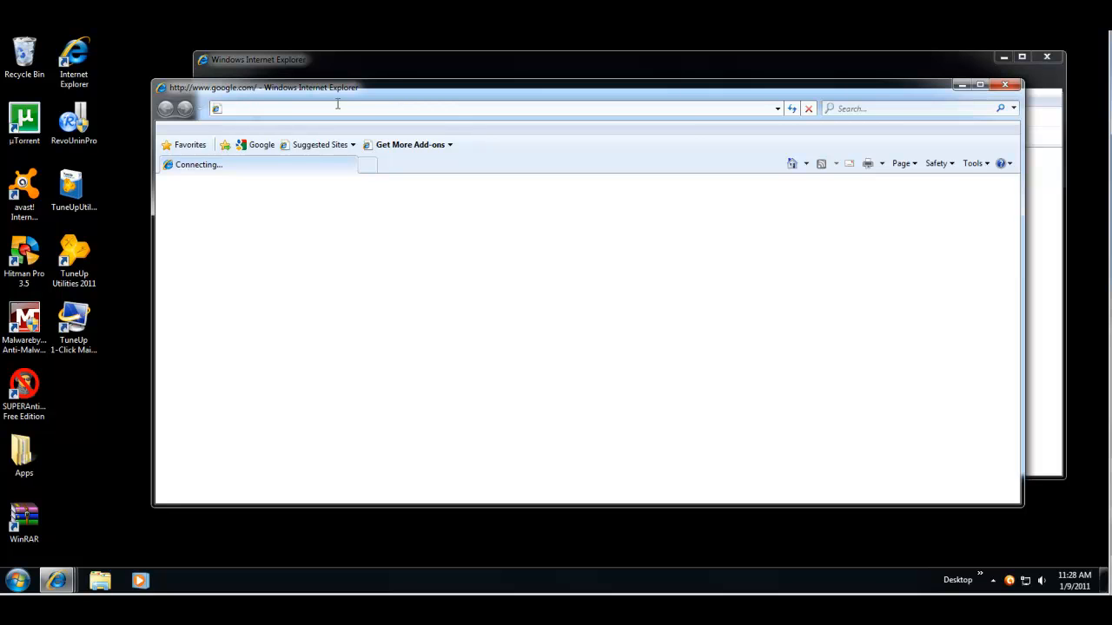
{"action": "left_click", "coordinate": [396, 60]}
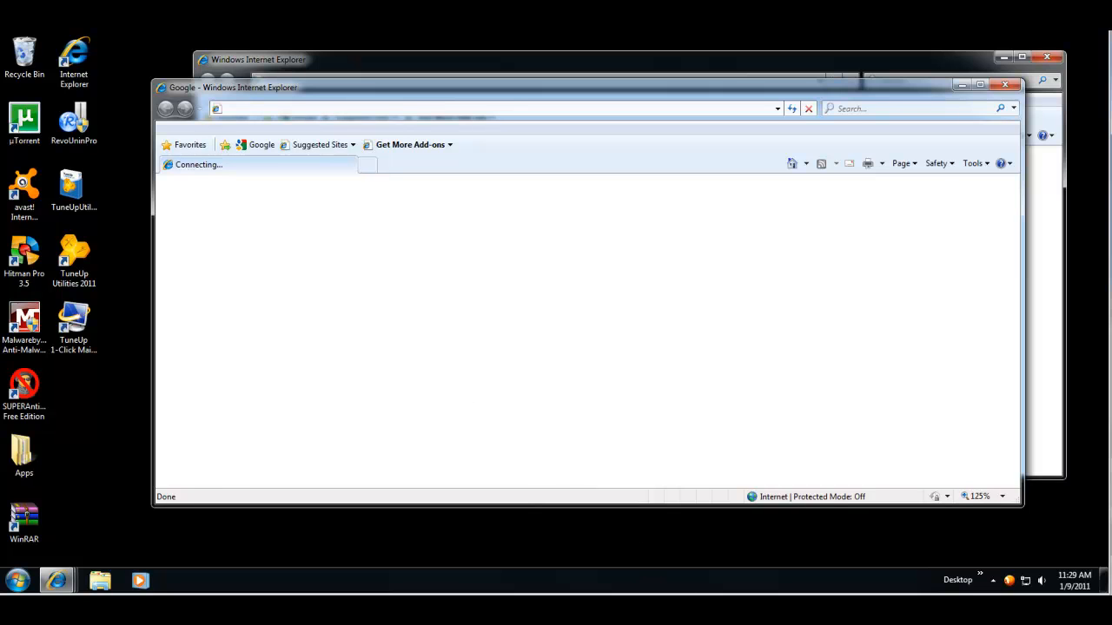
{"action": "type", "text": "www"}
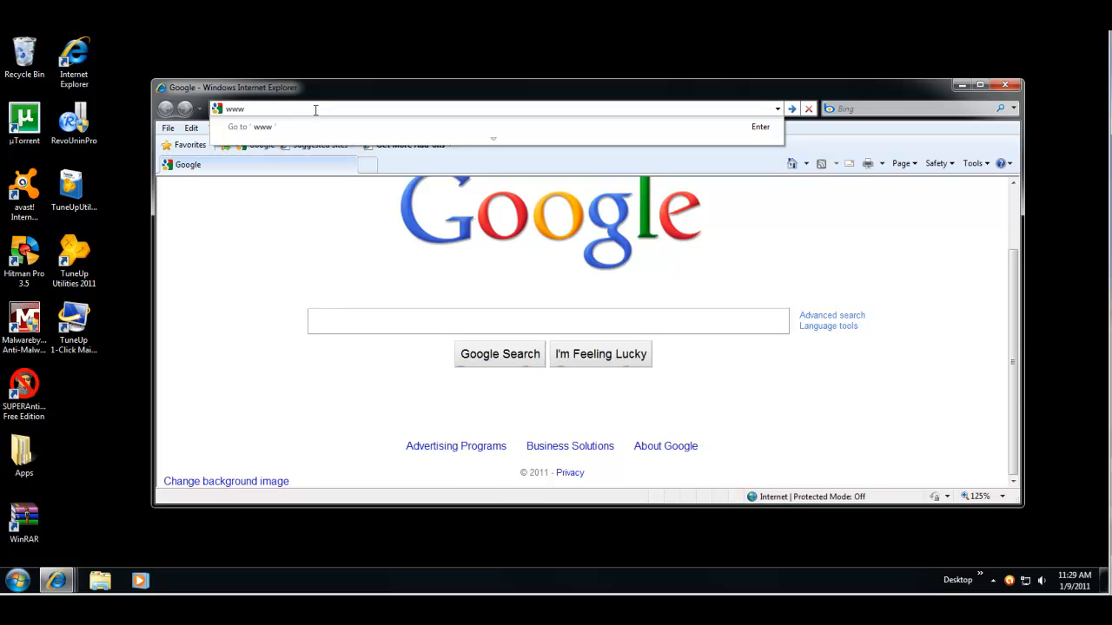
{"action": "type", "text": ".tentwopcrepair.com"}
{"action": "key", "text": "Return"}
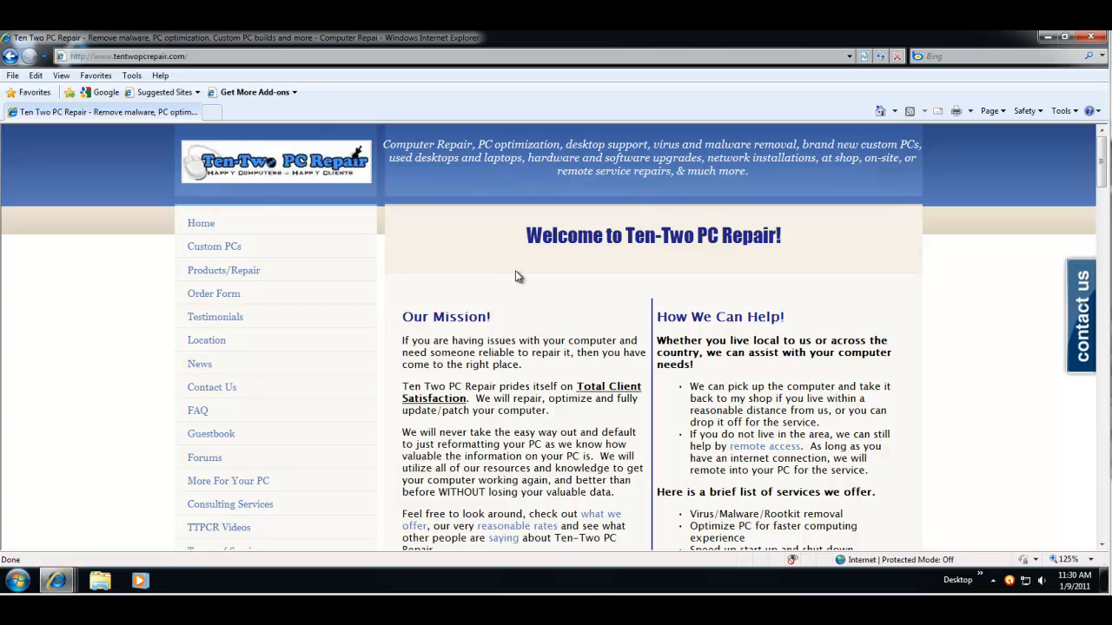
Step: Look over the Ten-Two PC Repair home page, try its contact us form and minimize the browser
{"action": "scroll", "coordinate": [364, 302], "scroll_direction": "down", "scroll_amount": 1}
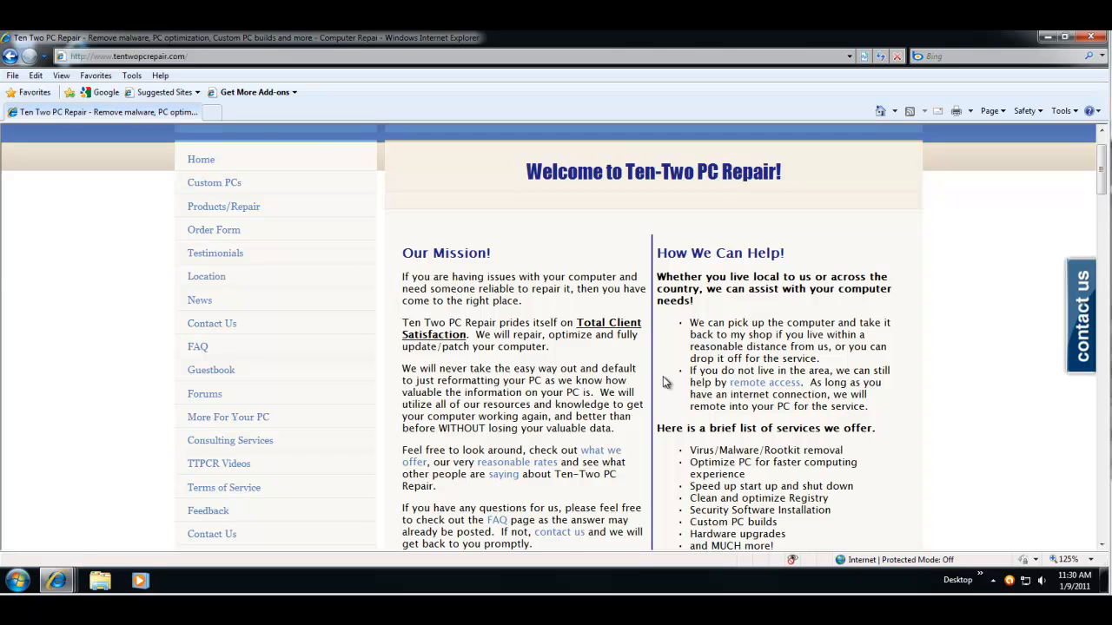
{"action": "scroll", "coordinate": [281, 390], "scroll_direction": "down", "scroll_amount": 1}
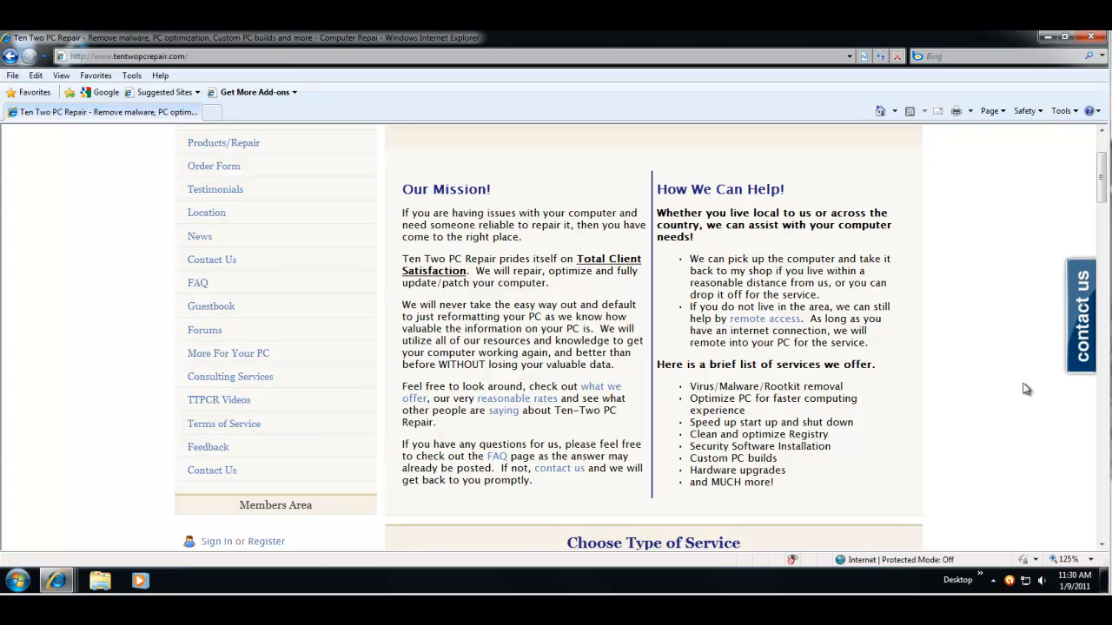
{"action": "left_click", "coordinate": [1079, 321]}
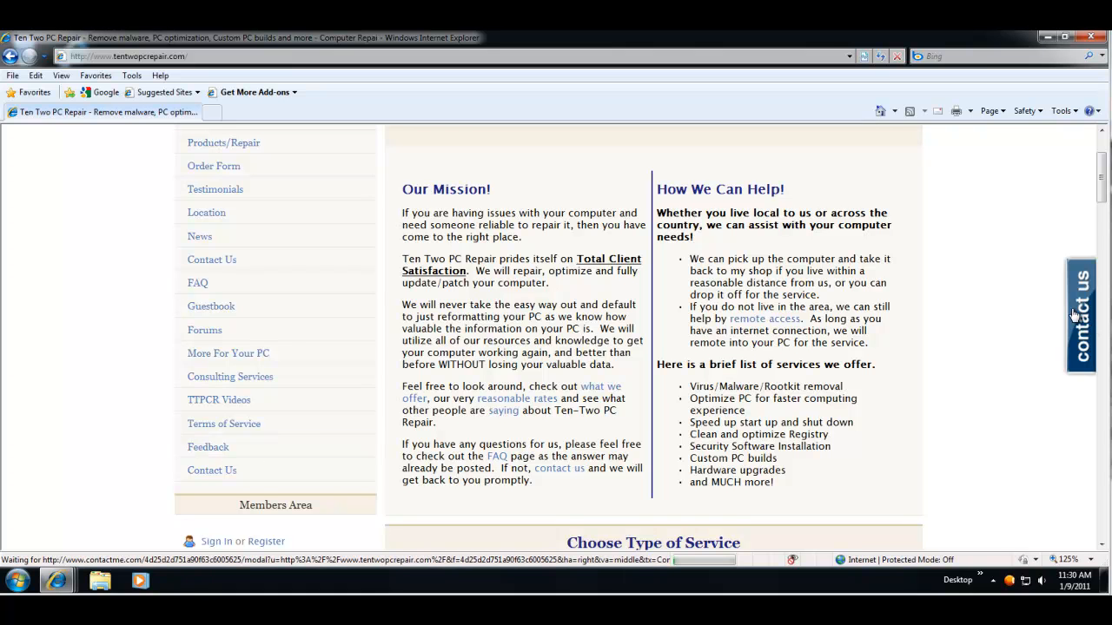
{"action": "scroll", "coordinate": [1024, 332], "scroll_direction": "up", "scroll_amount": 3}
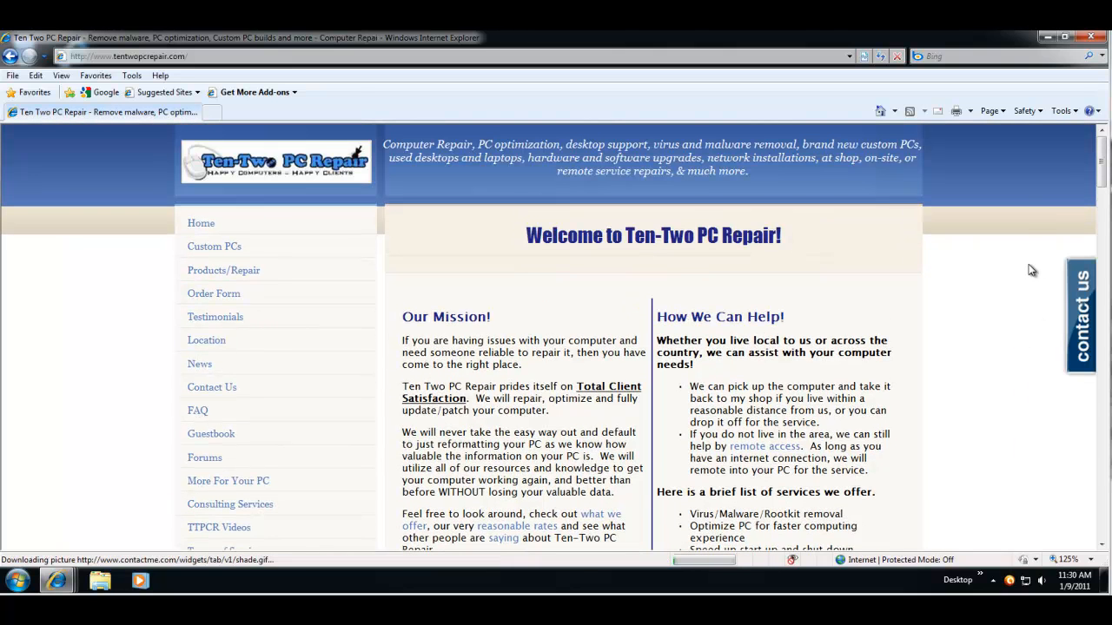
{"action": "left_click", "coordinate": [1046, 38]}
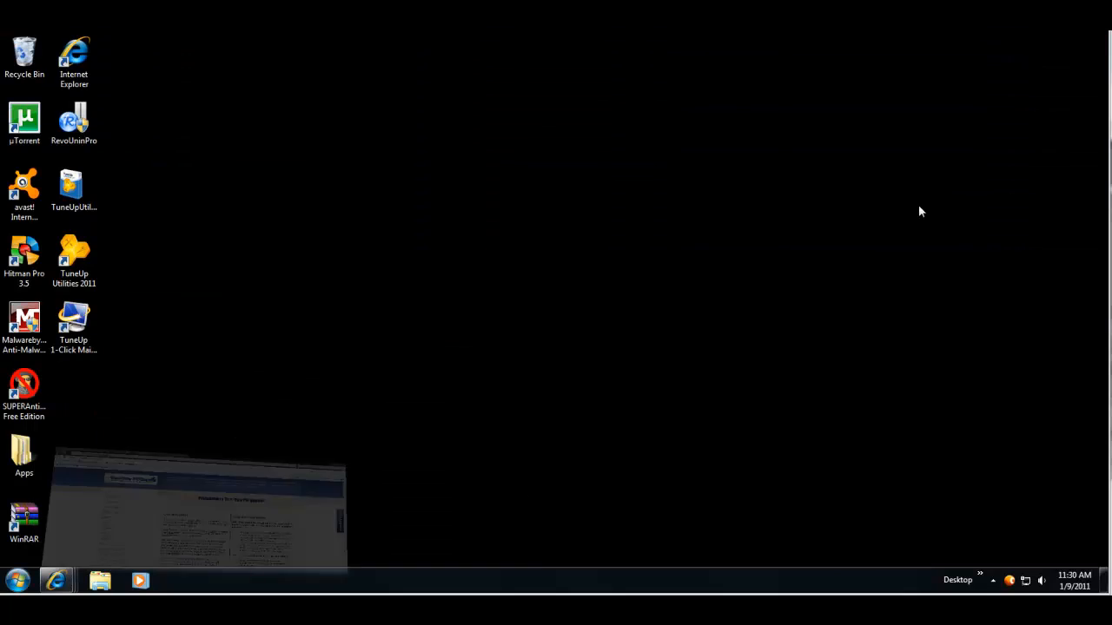